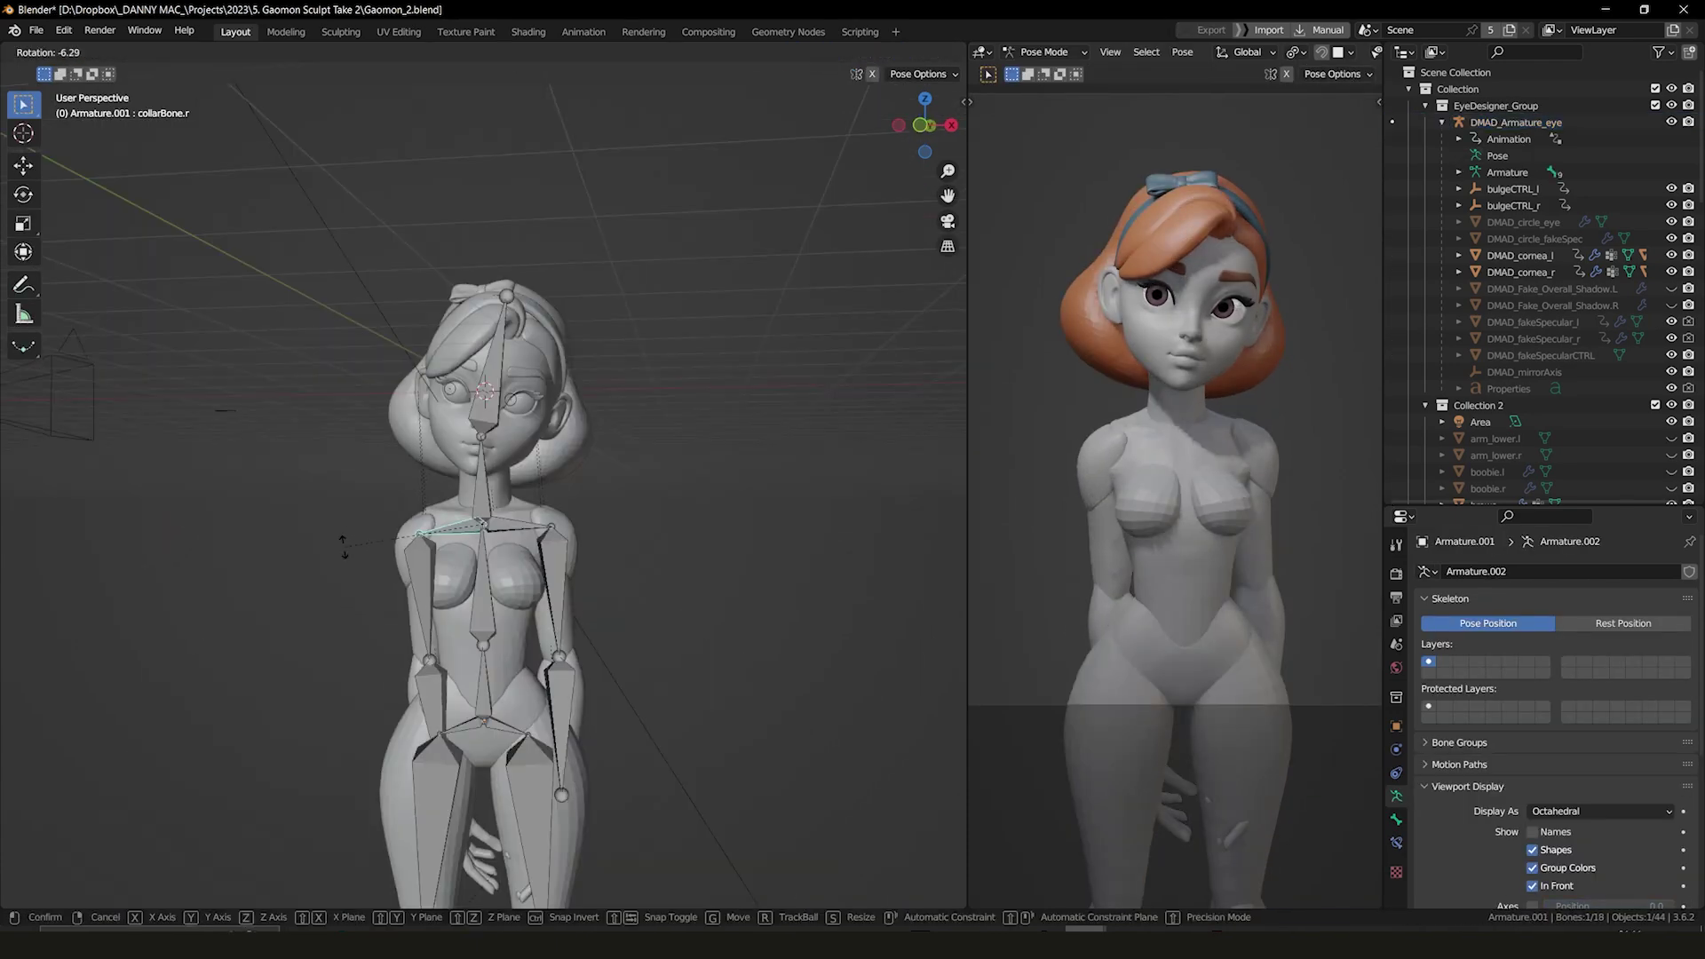
Step: Rotate the collar and upper arm bones on both sides to bring the character's arms behind her back
left_click(613, 495)
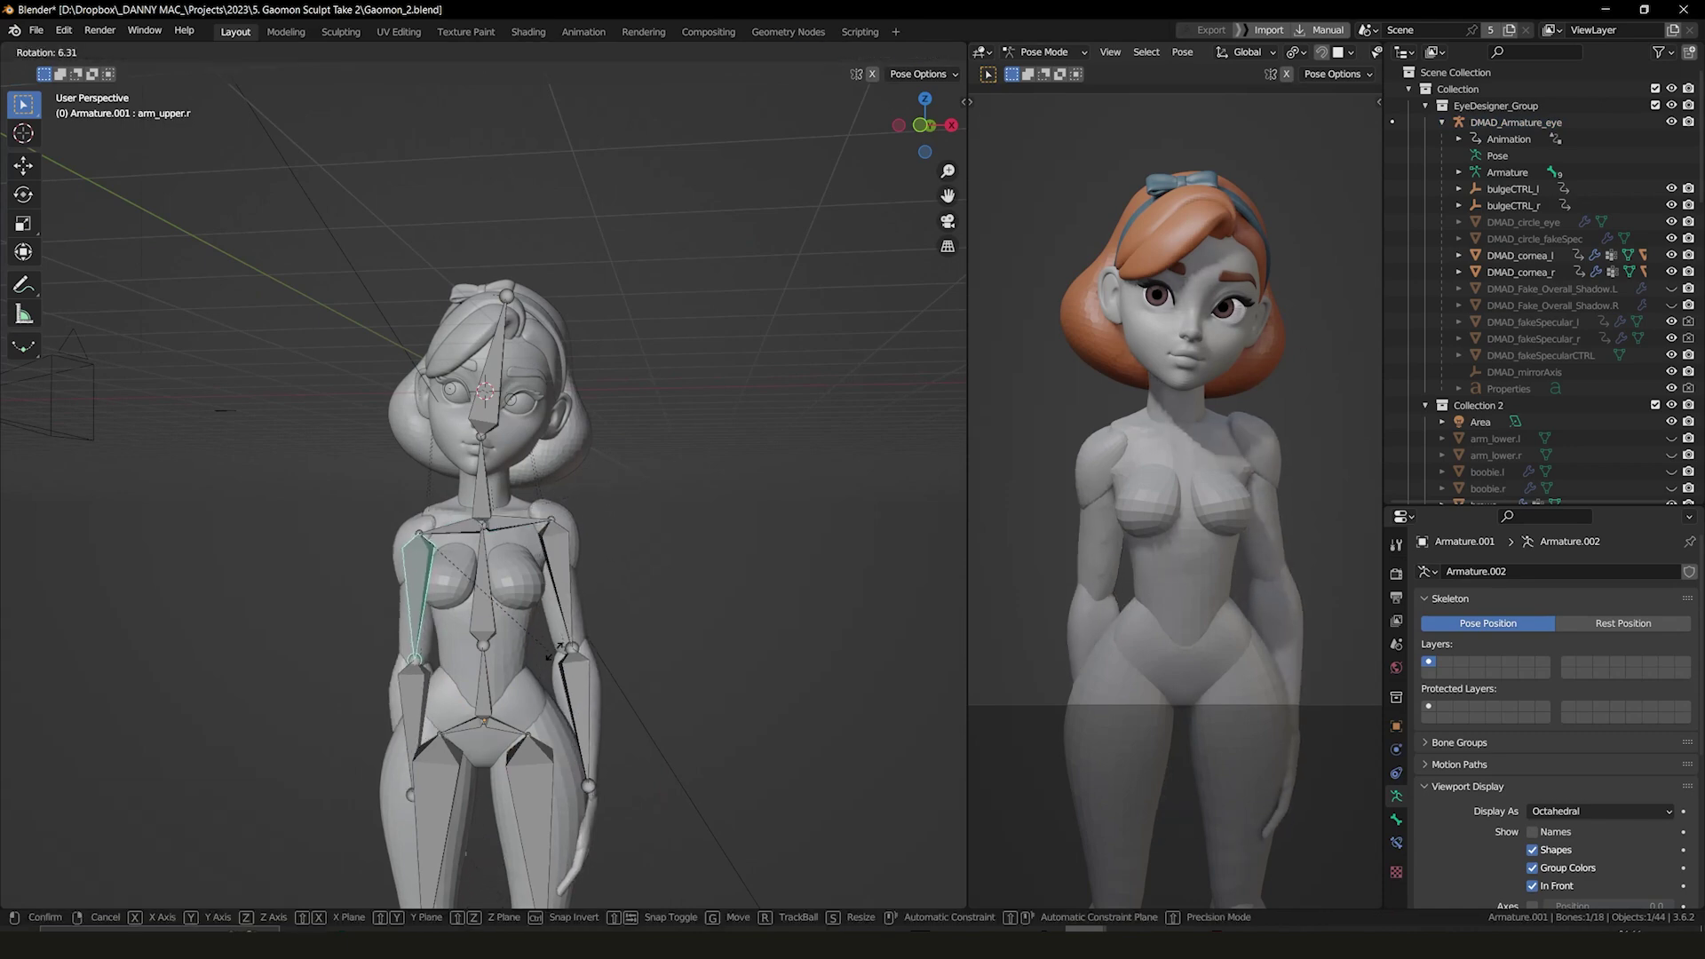
middle_click_drag(528, 582, 373, 622)
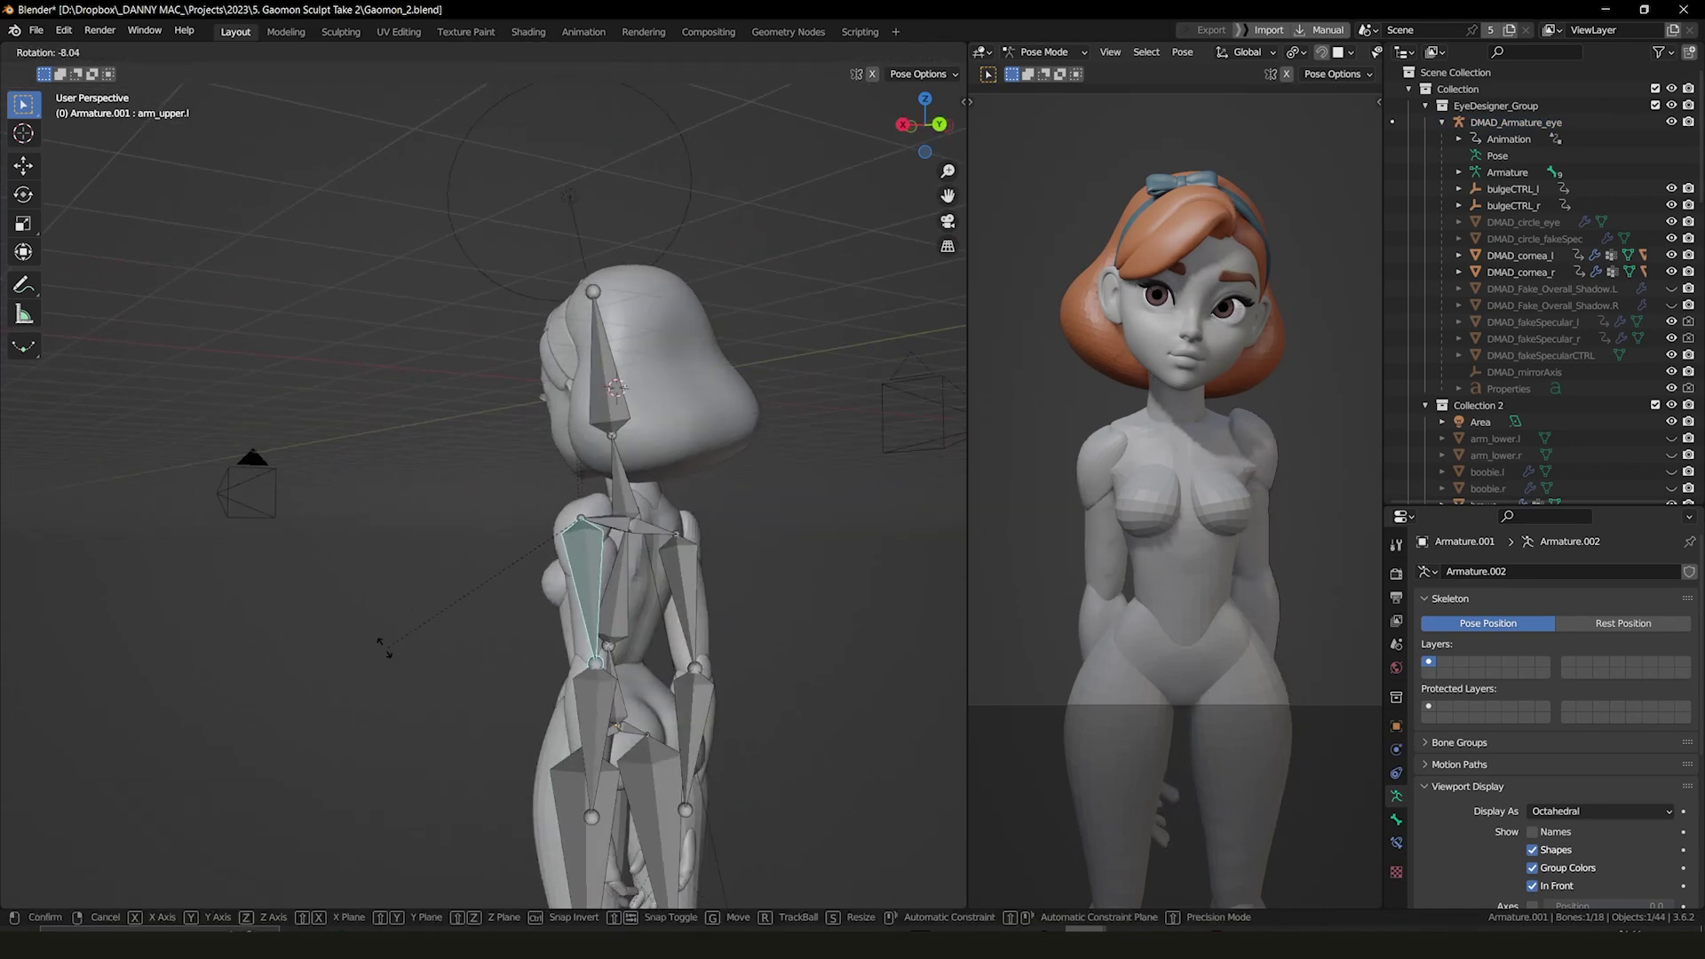
left_click(529, 560)
key("r")
left_click(678, 622)
middle_click_drag(678, 622, 530, 582)
key("r")
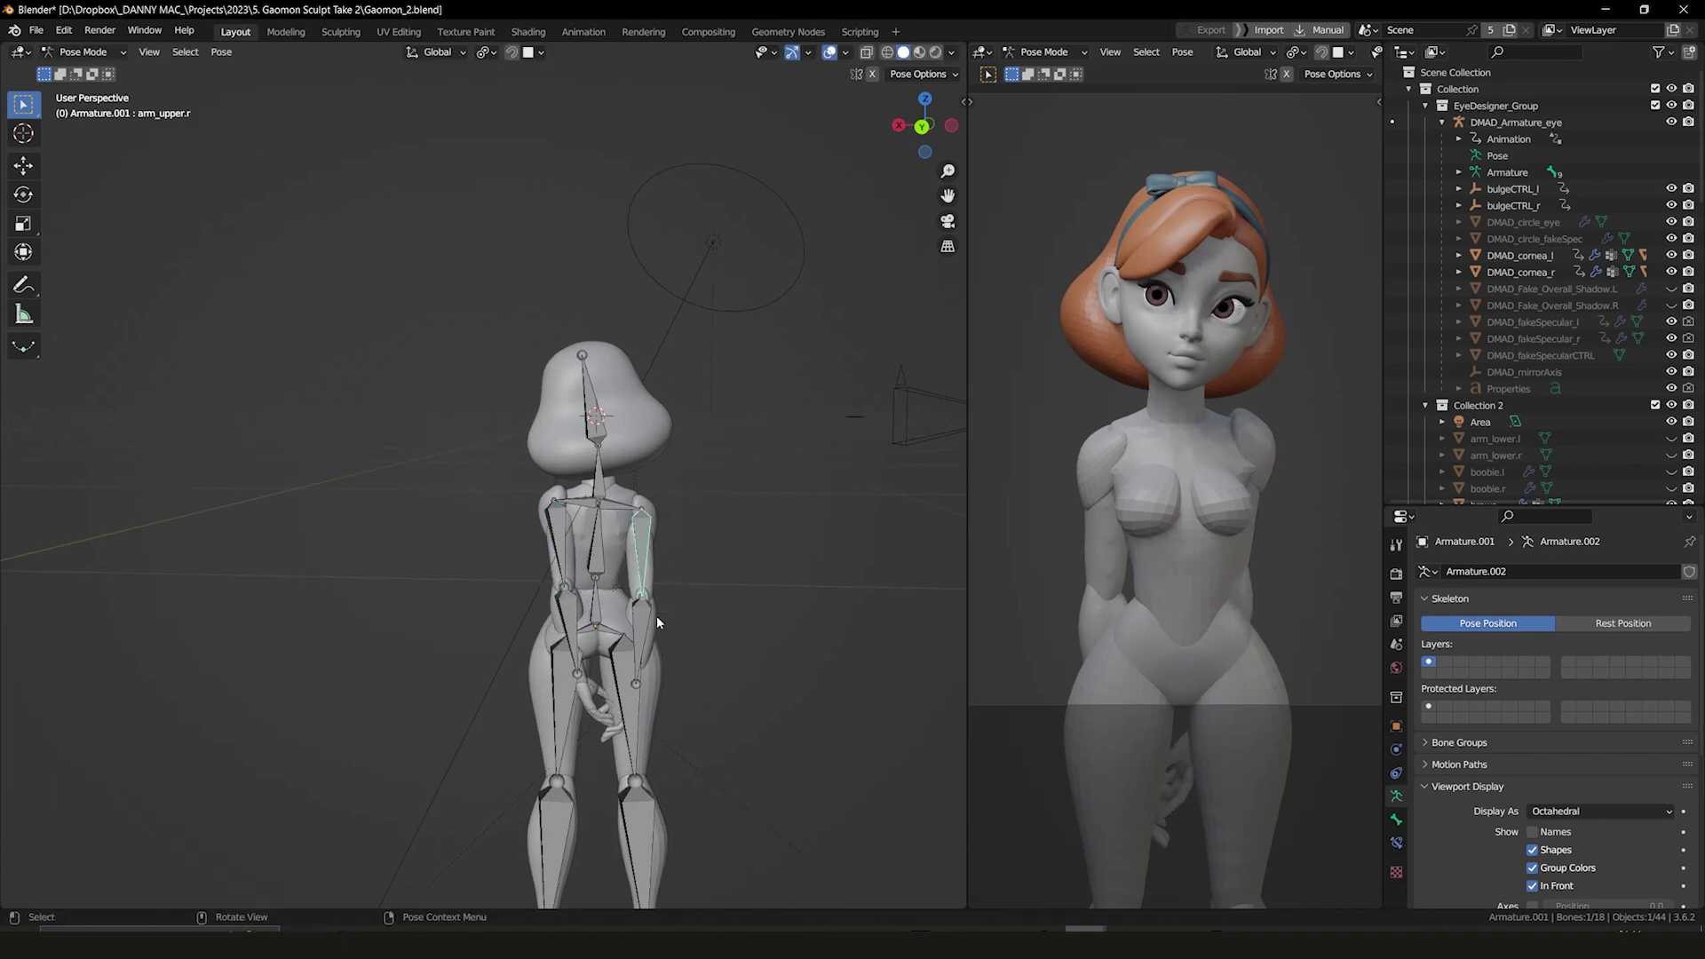
middle_click_drag(667, 609, 613, 571)
scroll(668, 596, "up", 3)
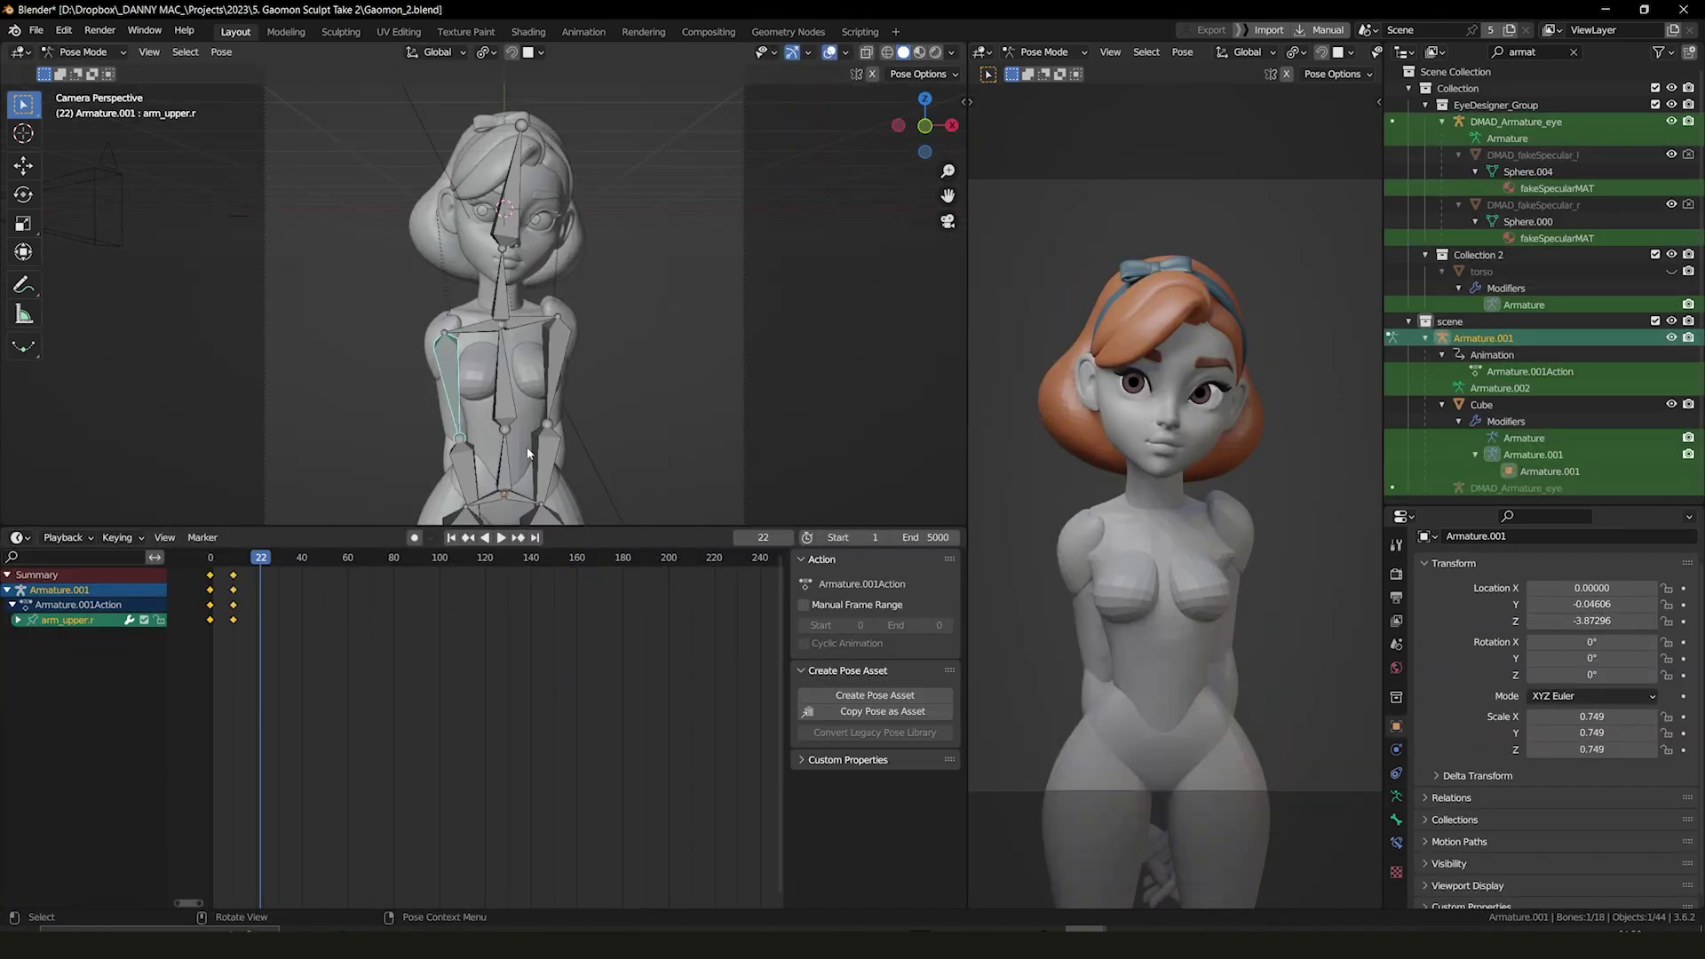
Step: Rotate the Bone.001 bone in the top orthographic view to twist the figure's upper body
key("KP_7")
middle_click_drag(507, 506, 533, 479)
key("KP_7")
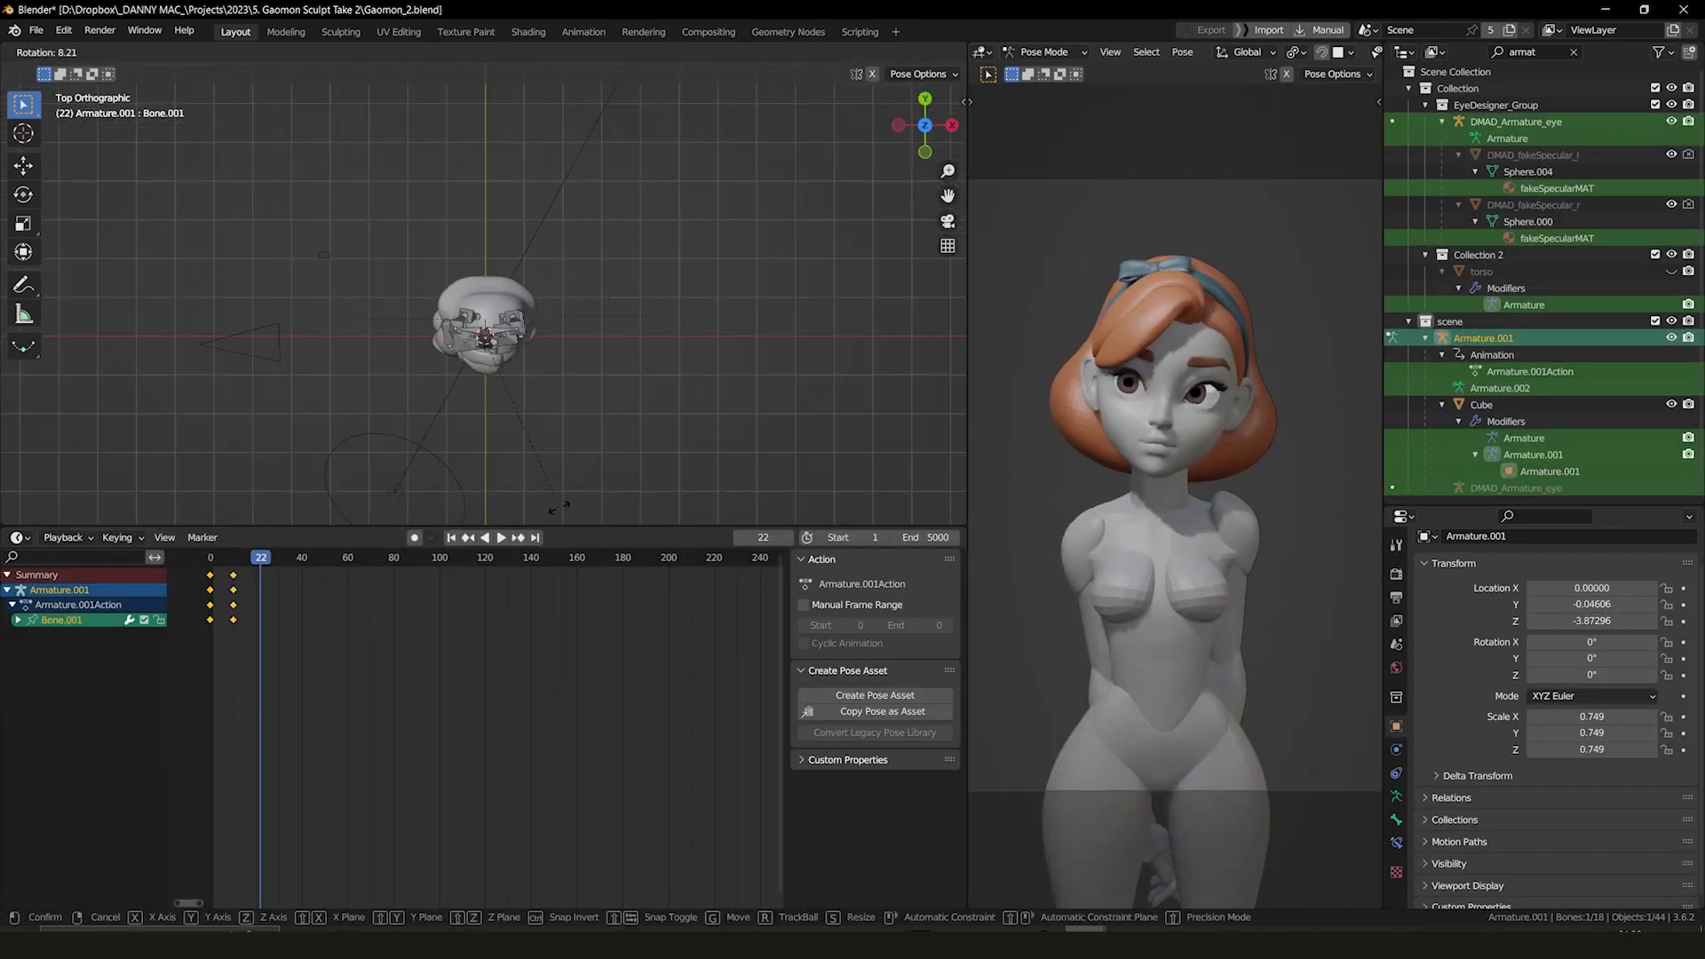
left_click(487, 337)
key("r")
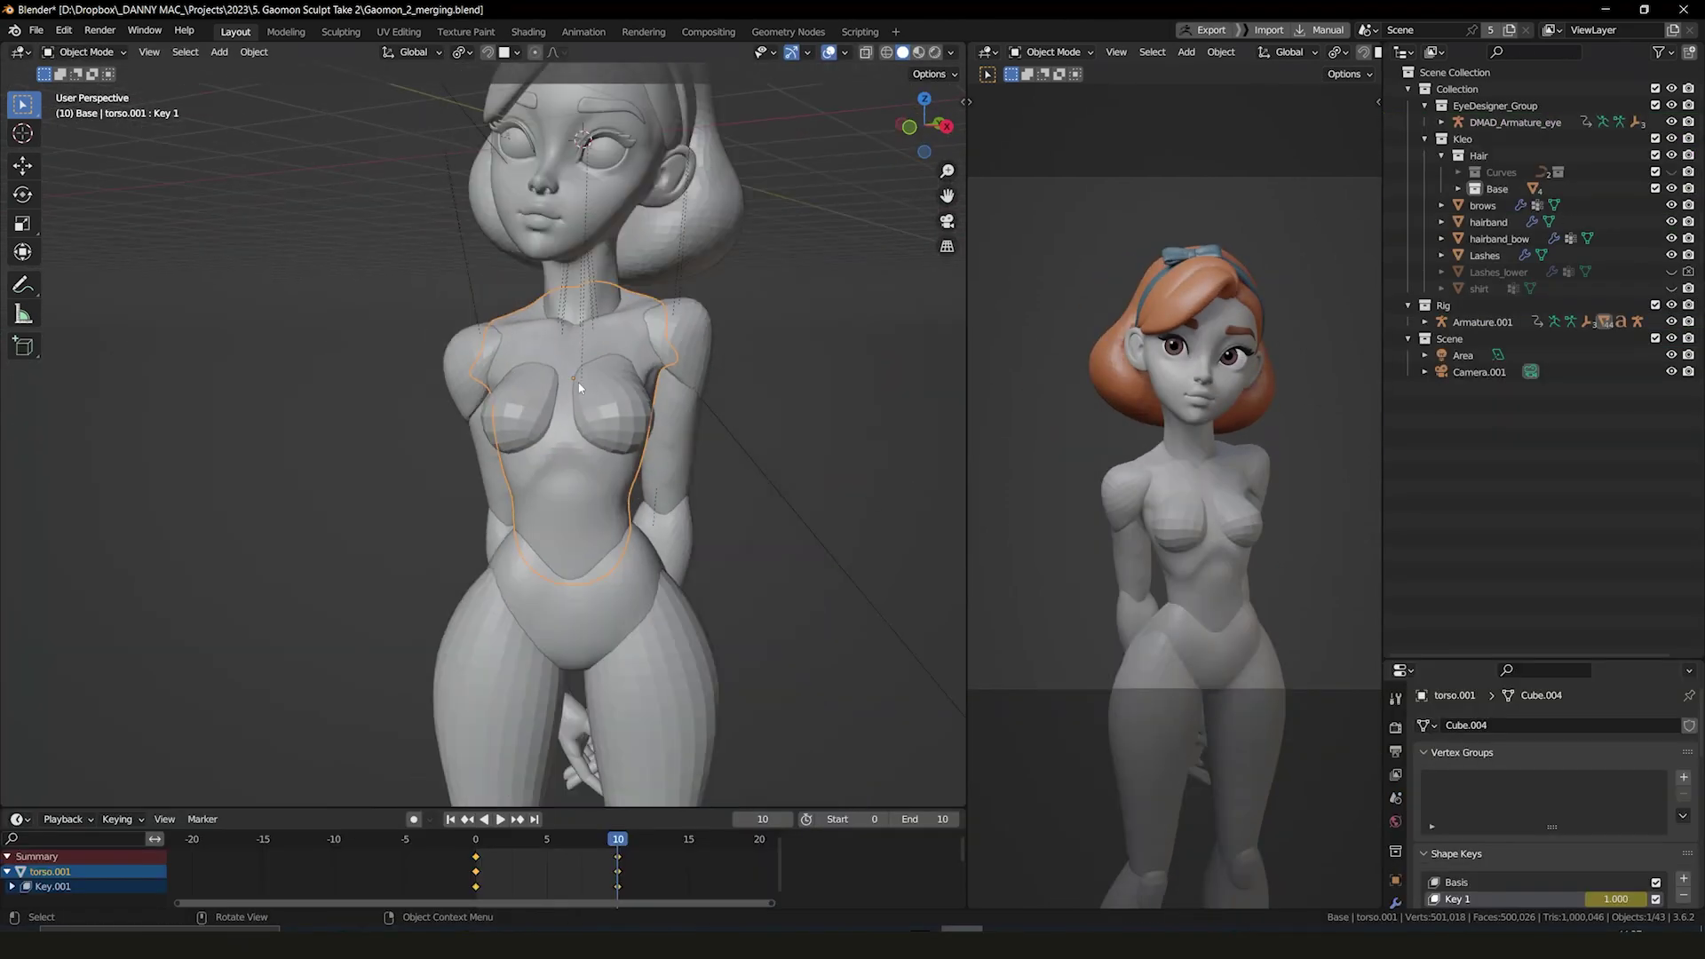
Step: Join the breast and shoulder meshes into the torso and switch the torso to Sculpt Mode
scroll(579, 388, "up", 2)
left_click(639, 420, "shift")
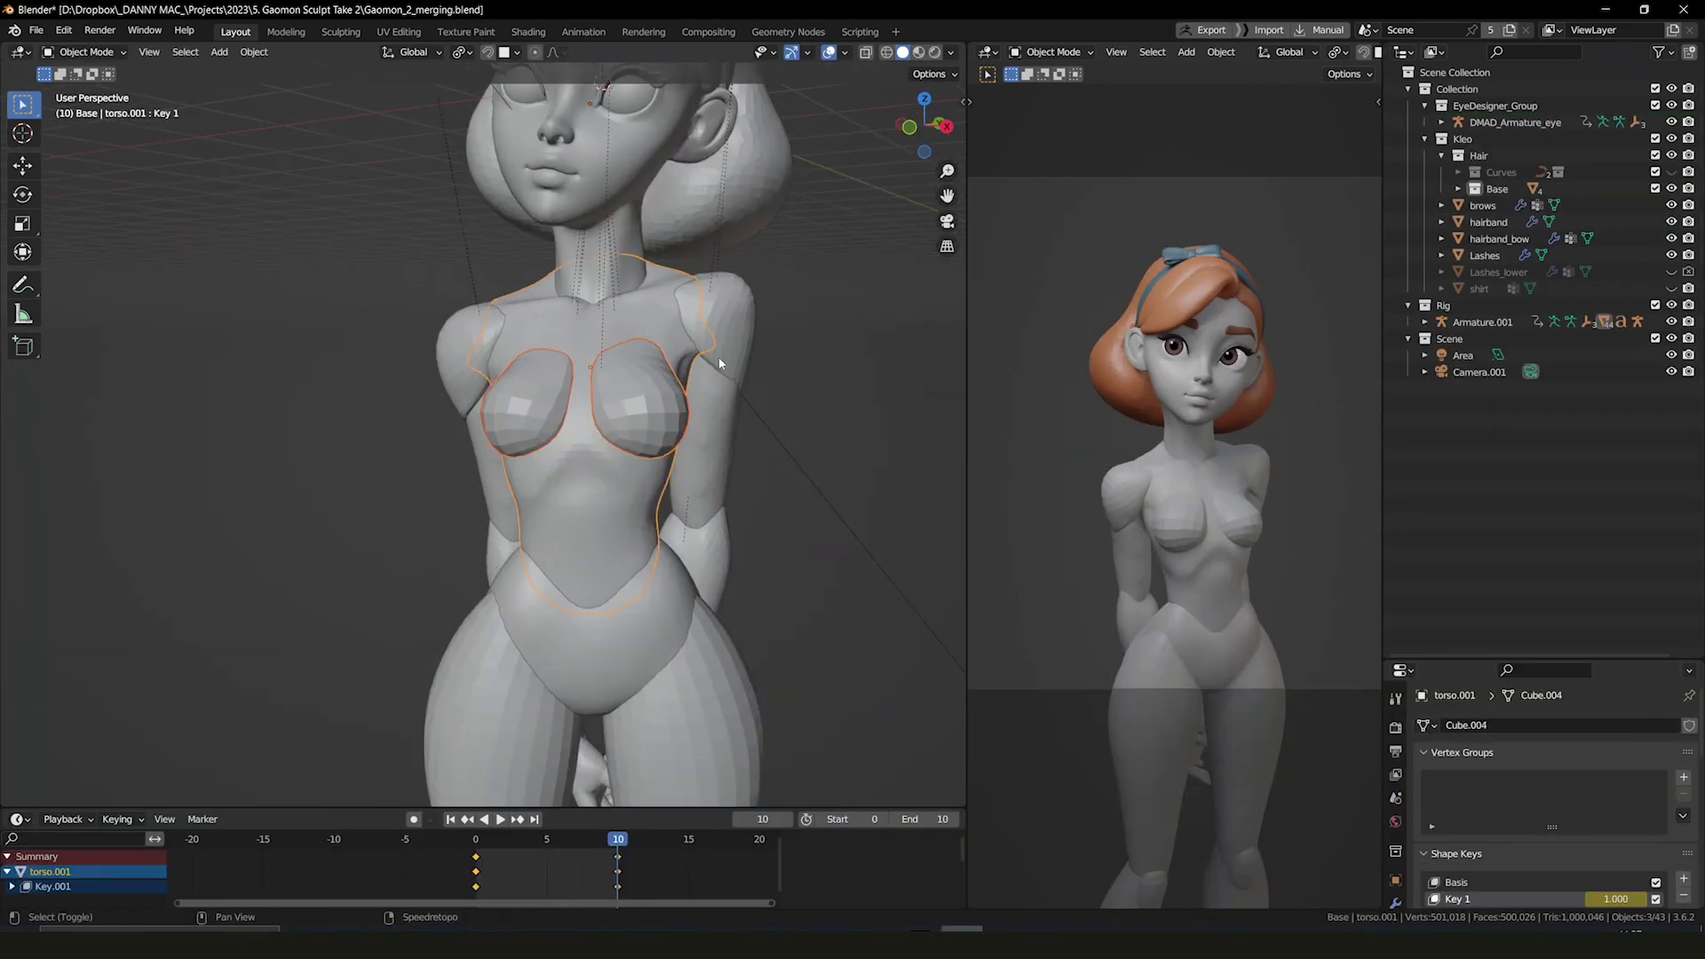
key("ctrl+j")
scroll(715, 387, "down", 2)
key("ctrl+Tab")
Step: Apply the joined torso's transform, set a voxel size, and voxel-remesh it into one continuous surface
mouse_move(706, 398)
middle_mouse_down()
mouse_move(598, 426)
mouse_move(541, 275)
mouse_move(518, 450)
middle_mouse_up()
scroll(518, 451, "up", 1)
key("ctrl+a")
left_click(609, 456)
key("shift+r")
left_click(615, 498)
key("ctrl+r")
Step: Set the brush radius to 220 px and reshape the remeshed torso with the Grab brush
mouse_move(615, 498)
middle_mouse_down()
mouse_move(693, 355)
mouse_move(539, 343)
mouse_move(533, 231)
mouse_move(507, 264)
mouse_move(606, 257)
mouse_move(570, 305)
middle_mouse_up()
key("f")
left_click(723, 343)
key("shift+x")
key("g")
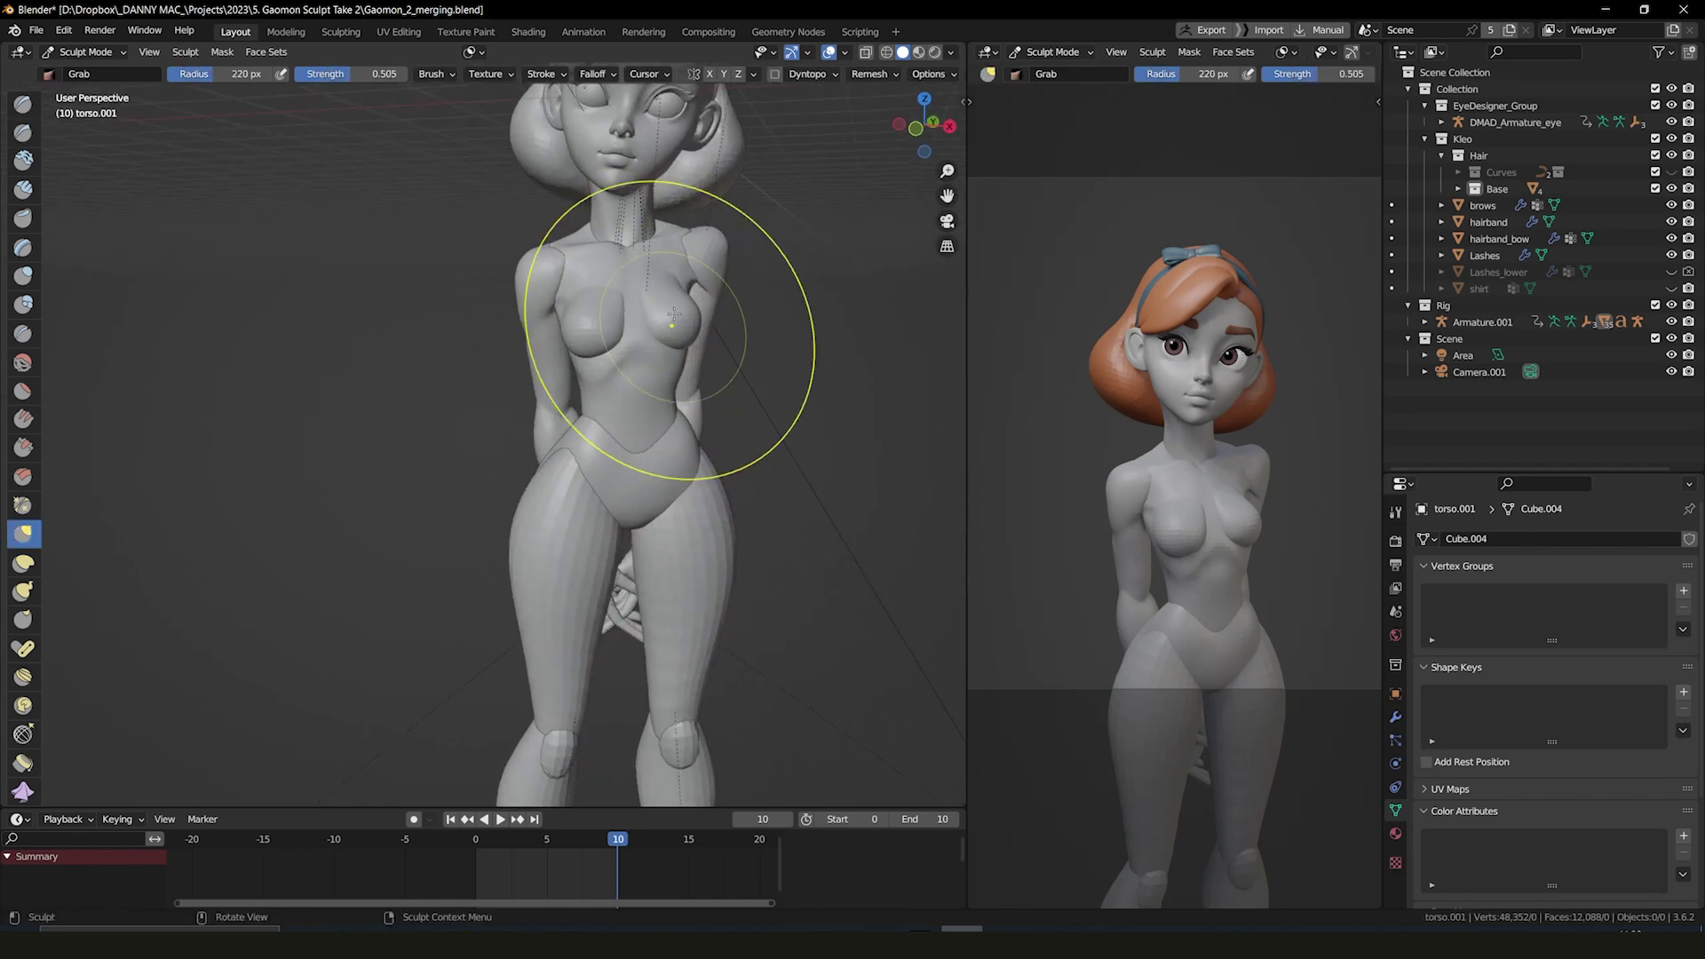
Step: Switch sculpting between the body meshes and refine the torso and hip shapes with the Grab brush
middle_click_drag(679, 312, 540, 193, "shift")
scroll(649, 266, "down", 2)
key("alt+q")
scroll(487, 229, "up", 2)
key("alt+q")
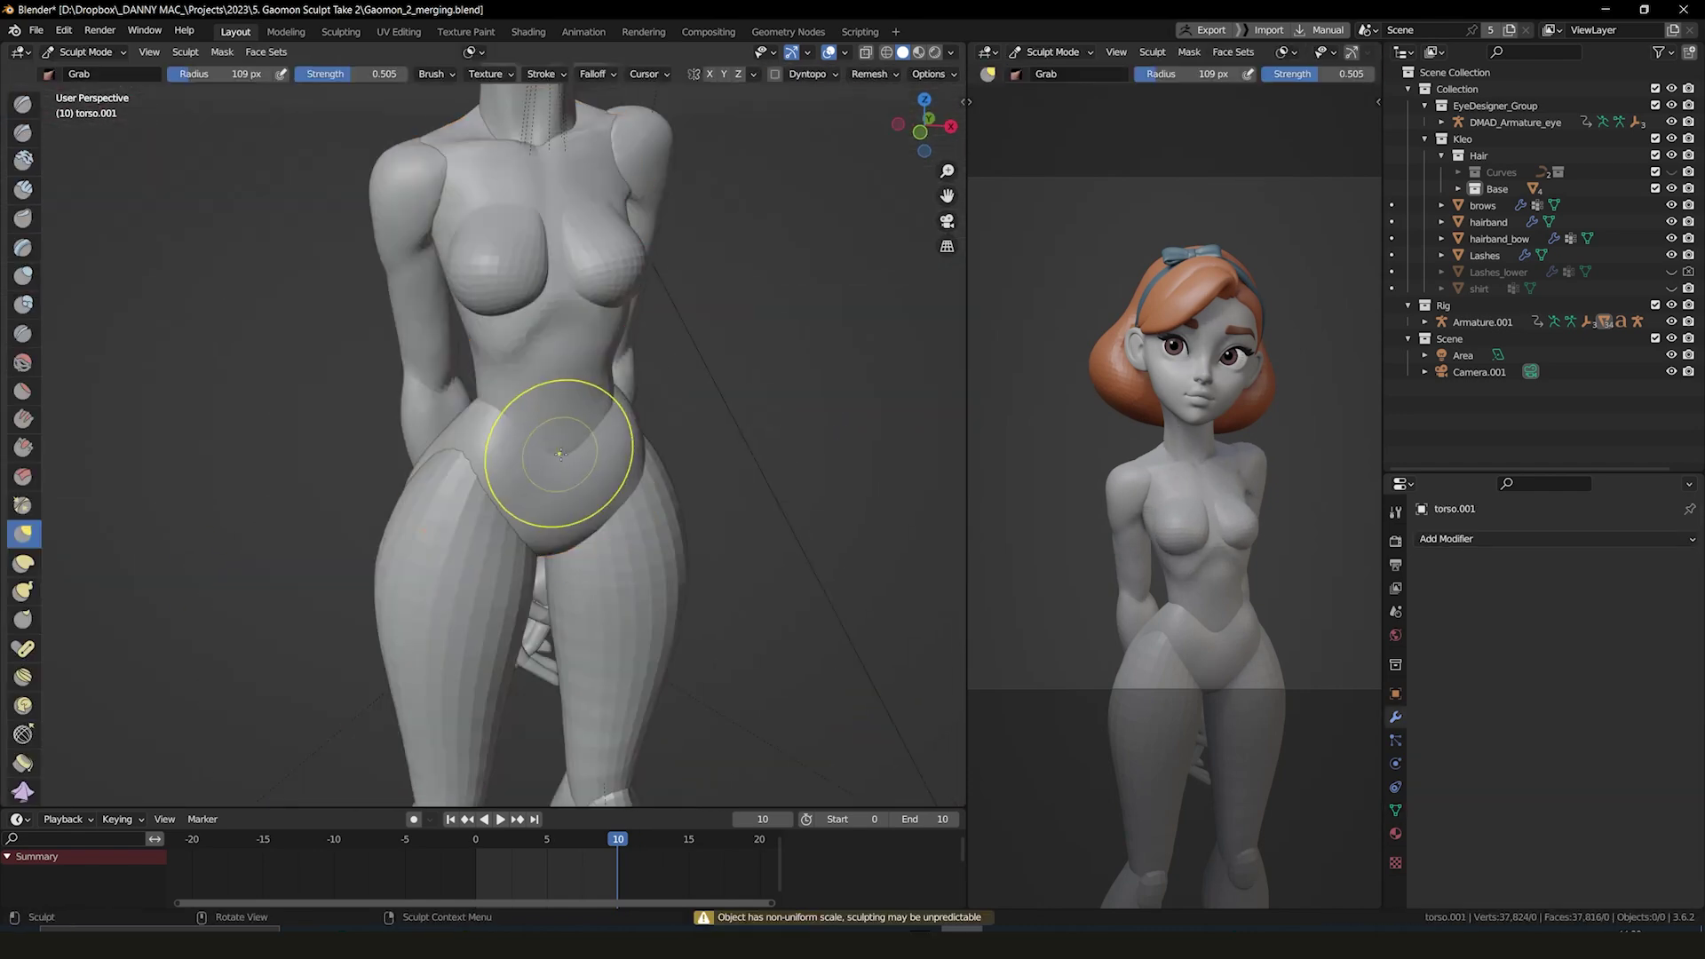
Step: Isolate the torso and carve the spine and back creases with the Draw Sharp brush
mouse_move(533, 356)
middle_mouse_down()
mouse_move(744, 417)
mouse_move(731, 456)
mouse_move(777, 182)
middle_mouse_up()
scroll(744, 417, "down", 2)
key("KP_Divide")
key("shift+x")
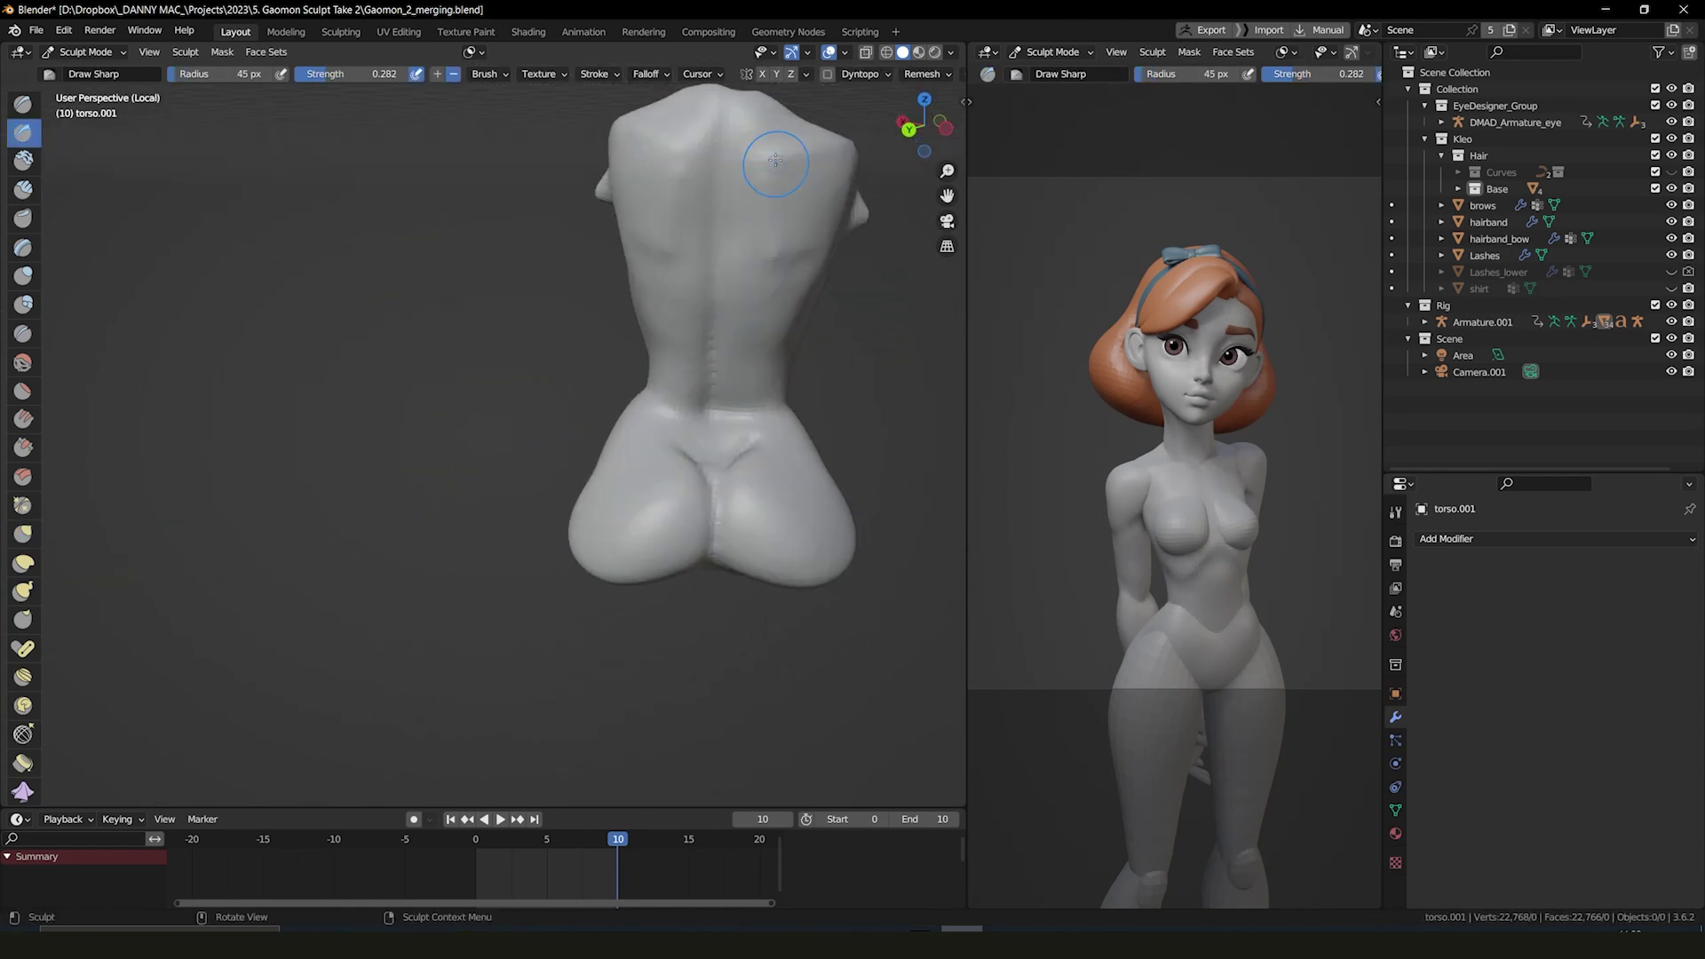
Step: Restore the full figure, carve the chest and abdomen creases with Draw Sharp, and save the file
key("KP_Divide")
mouse_move(803, 246)
middle_mouse_down()
mouse_move(473, 483)
mouse_move(381, 380)
mouse_move(383, 320)
middle_mouse_up()
key("c")
key("shift+x")
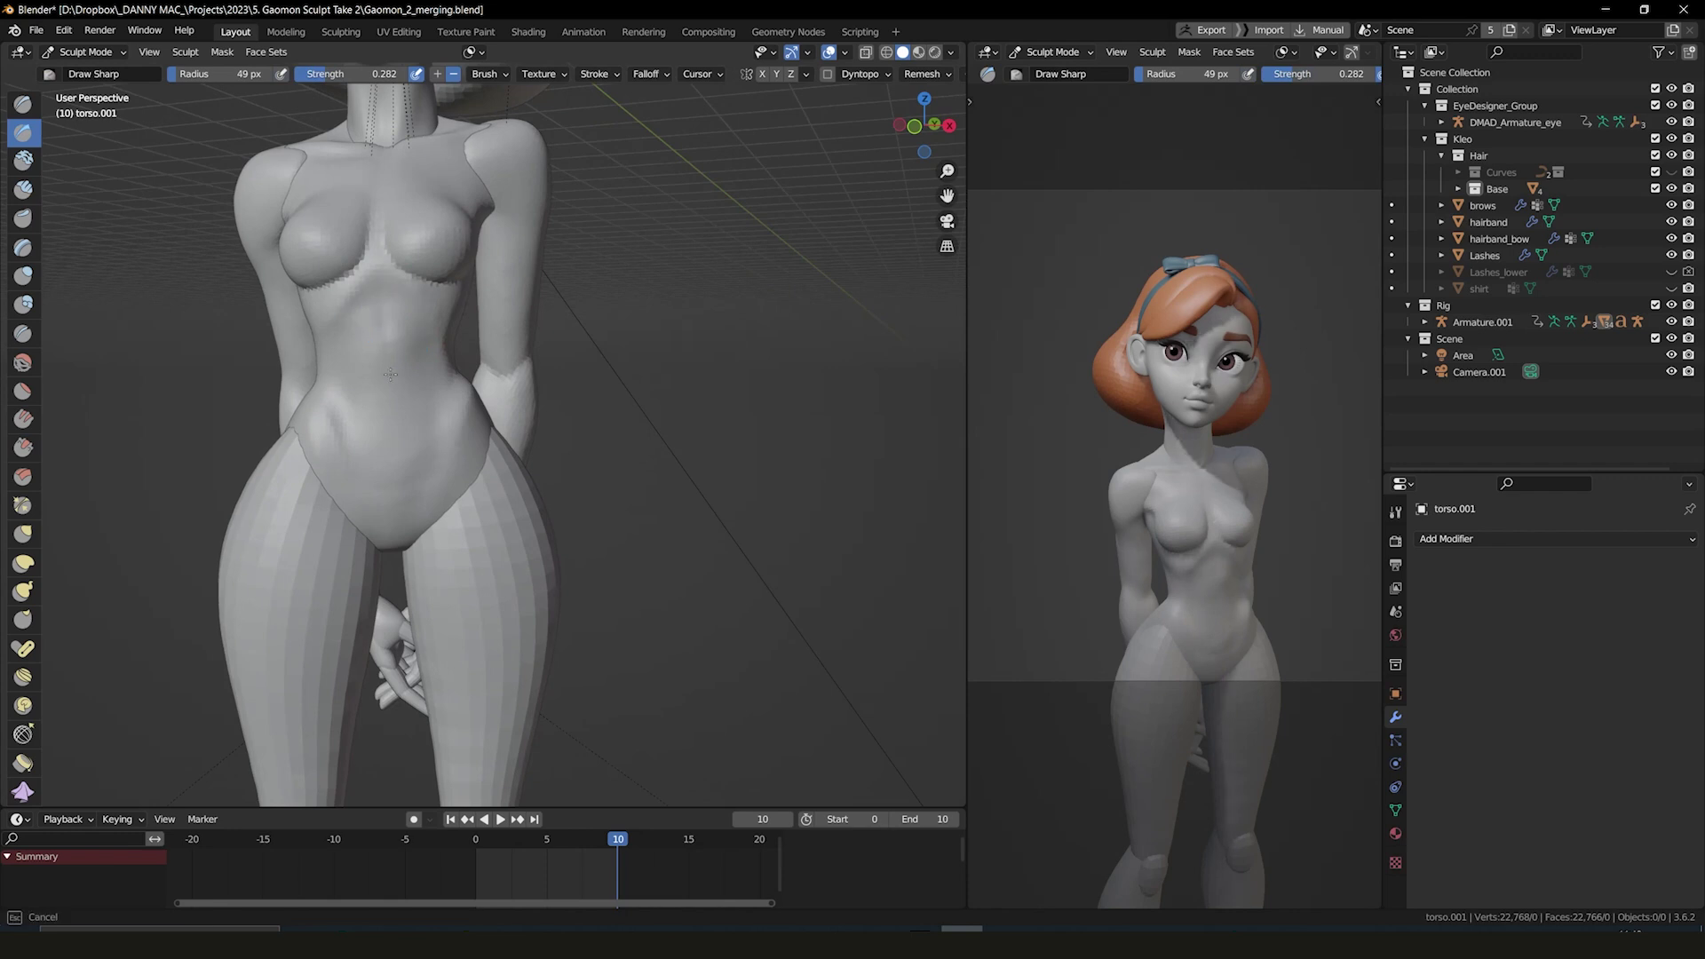
middle_click_drag(396, 445, 417, 391)
key("ctrl+s")
scroll(427, 424, "down", 3)
key("ctrl+Tab")
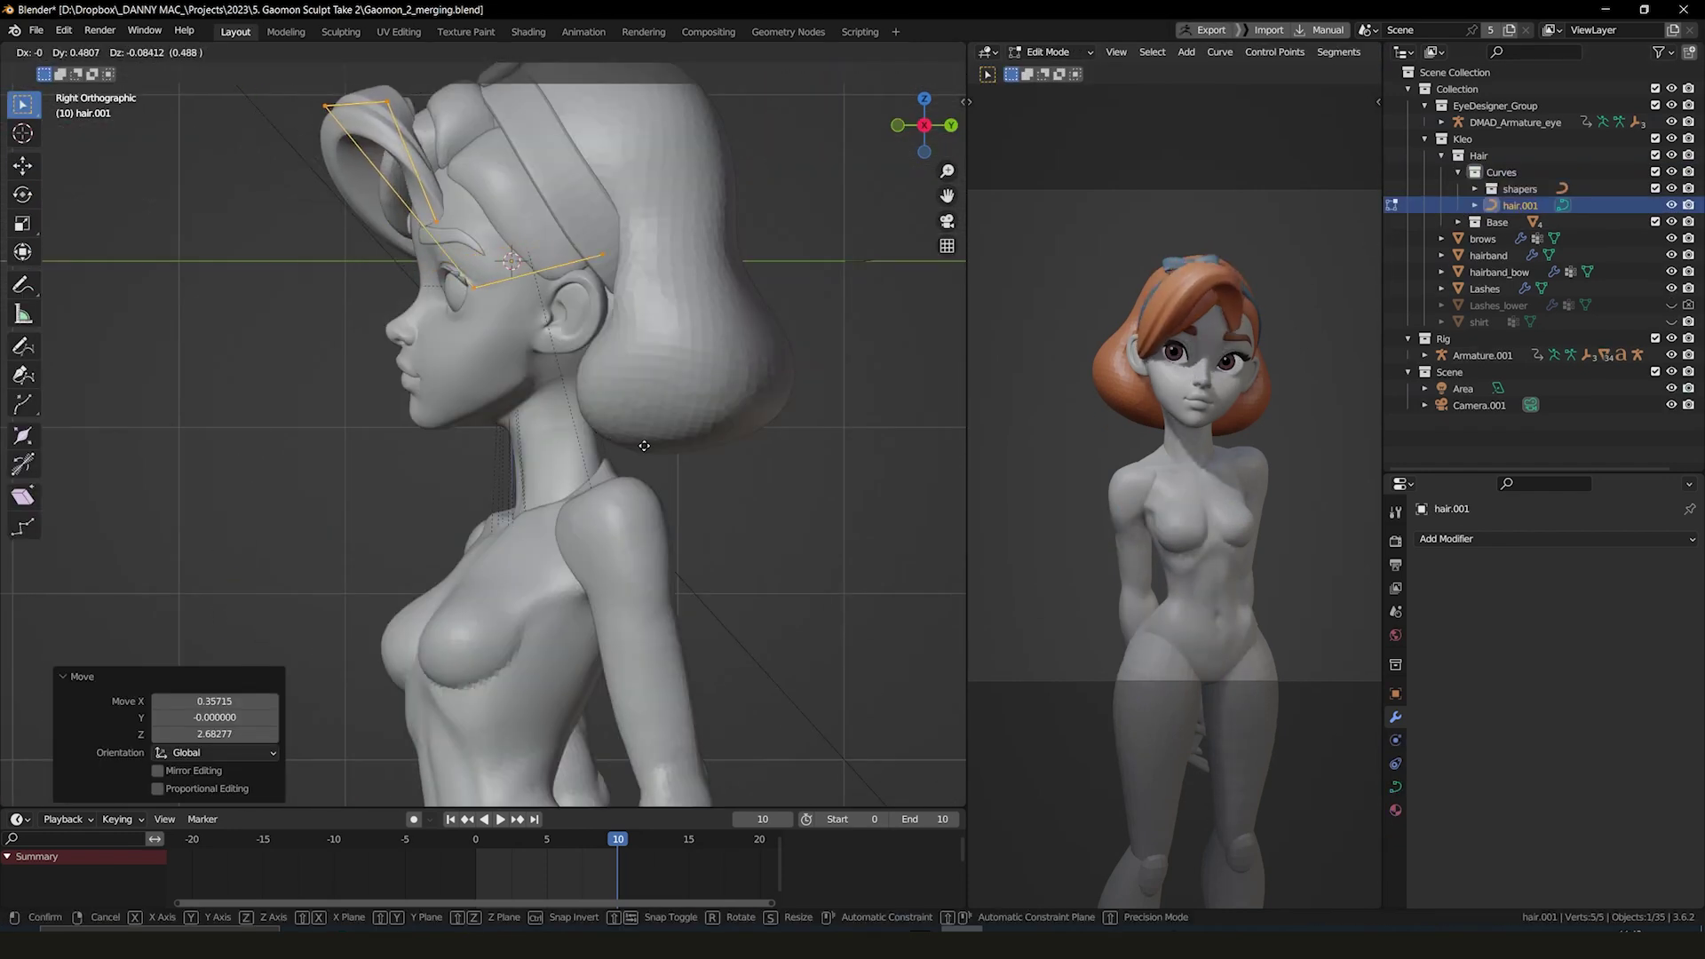
Step: Shape the hair.001 and hair.002 fringe strands by moving their curve points and adjusting the hair.001 radius
left_click(697, 458)
middle_click_drag(697, 458, 744, 549)
key("alt+s")
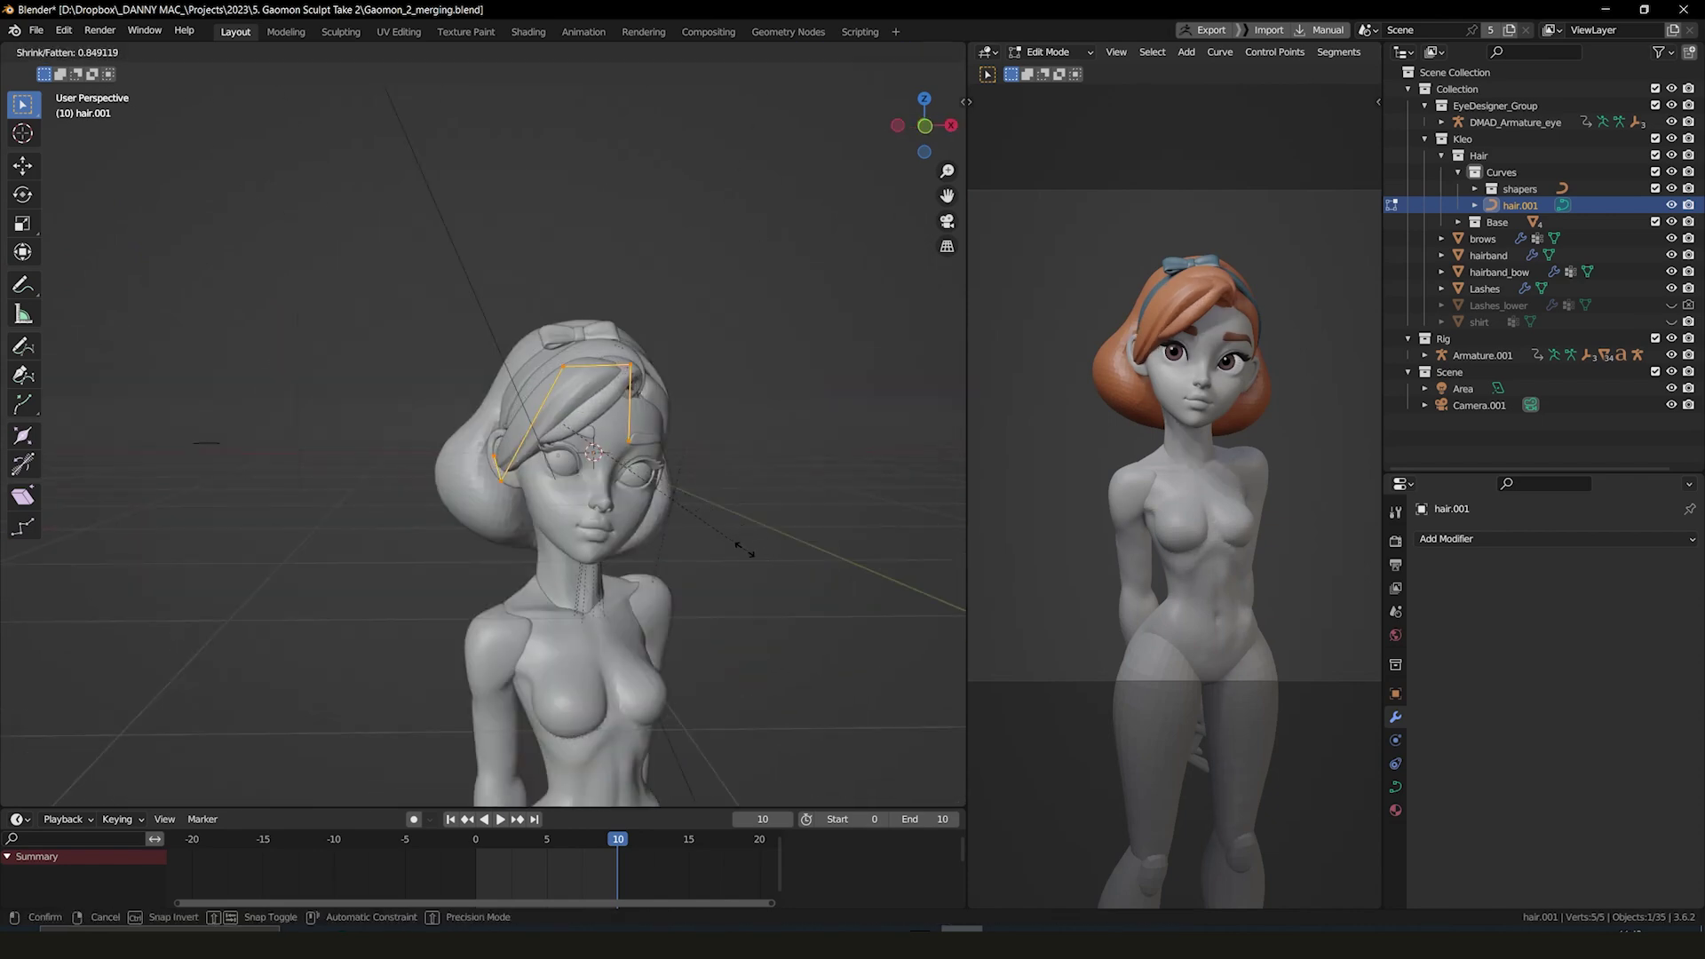
middle_click_drag(655, 425, 462, 444)
left_click(497, 444)
key("g")
left_click(436, 447)
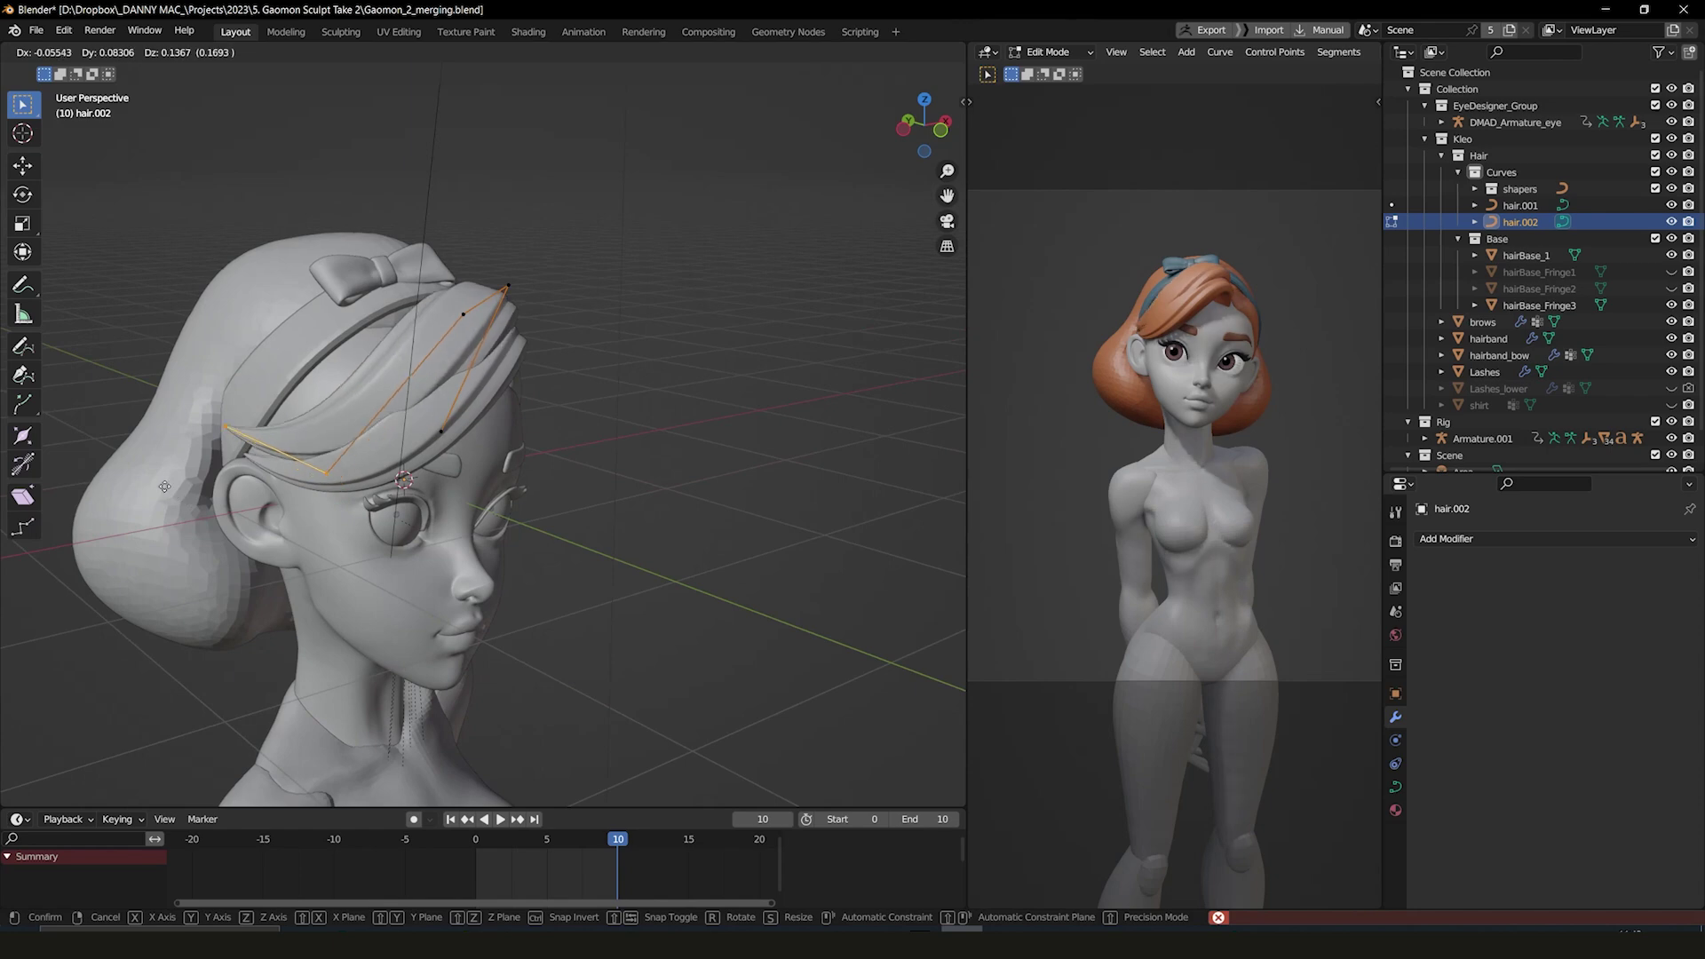
left_click(164, 487)
middle_click_drag(164, 486, 560, 255)
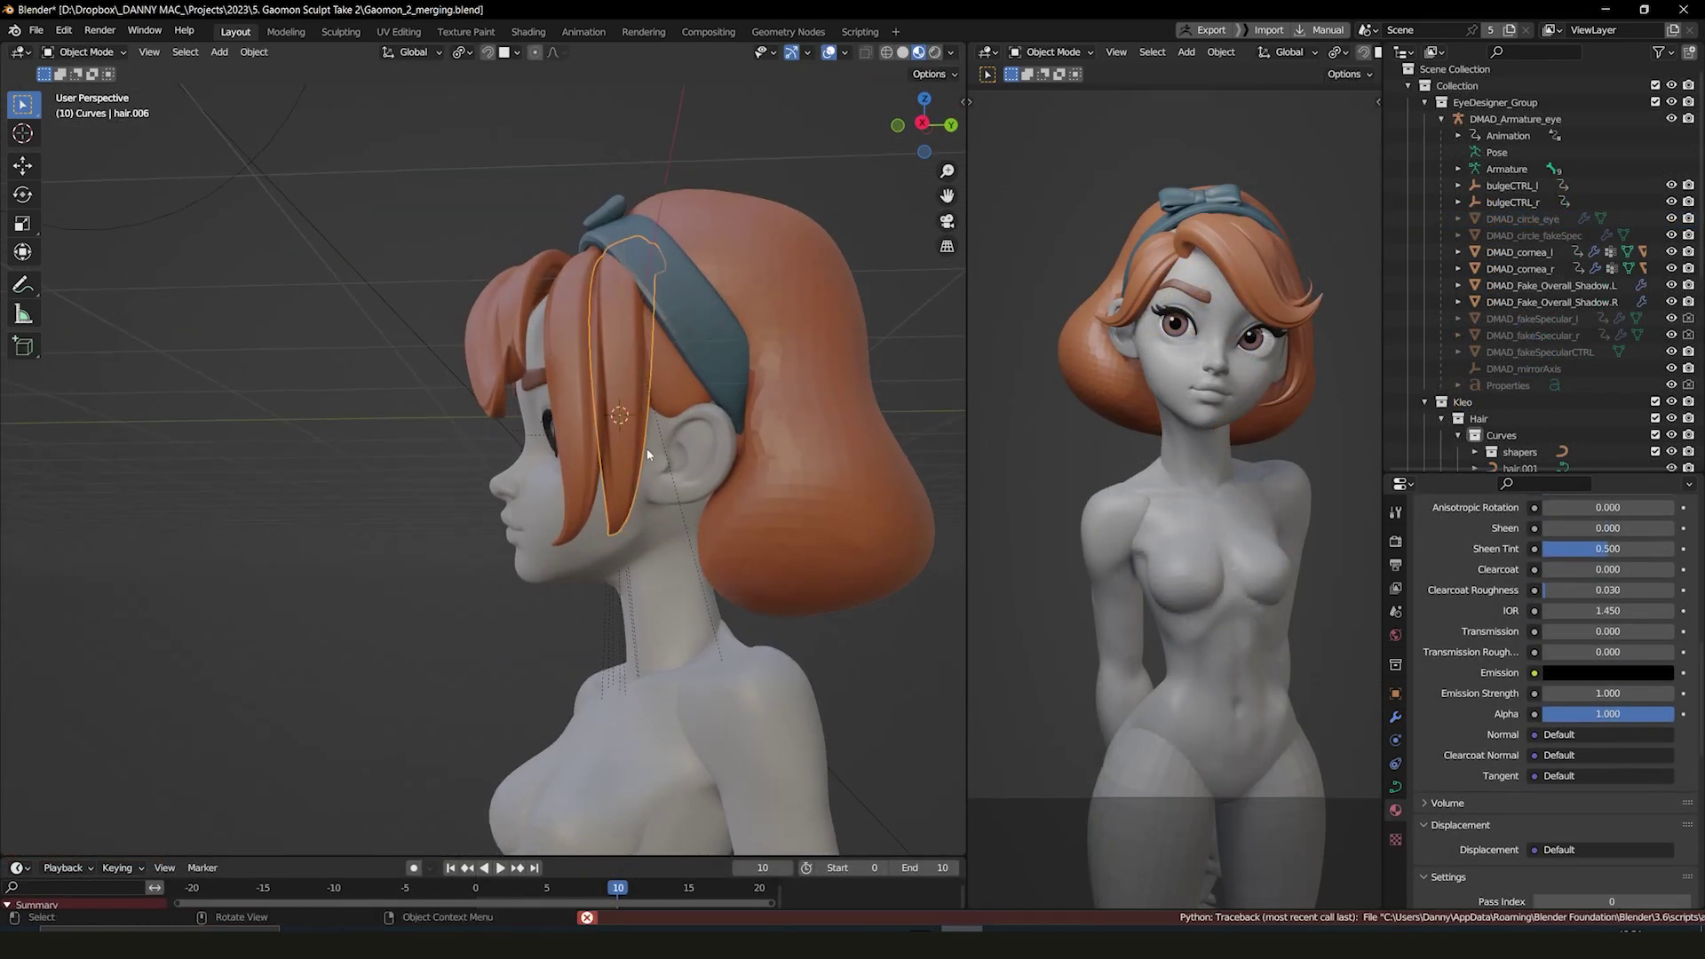
Step: Place the hair.007 strand behind the headband and move its curve points to follow the head
scroll(646, 447, "down", 3)
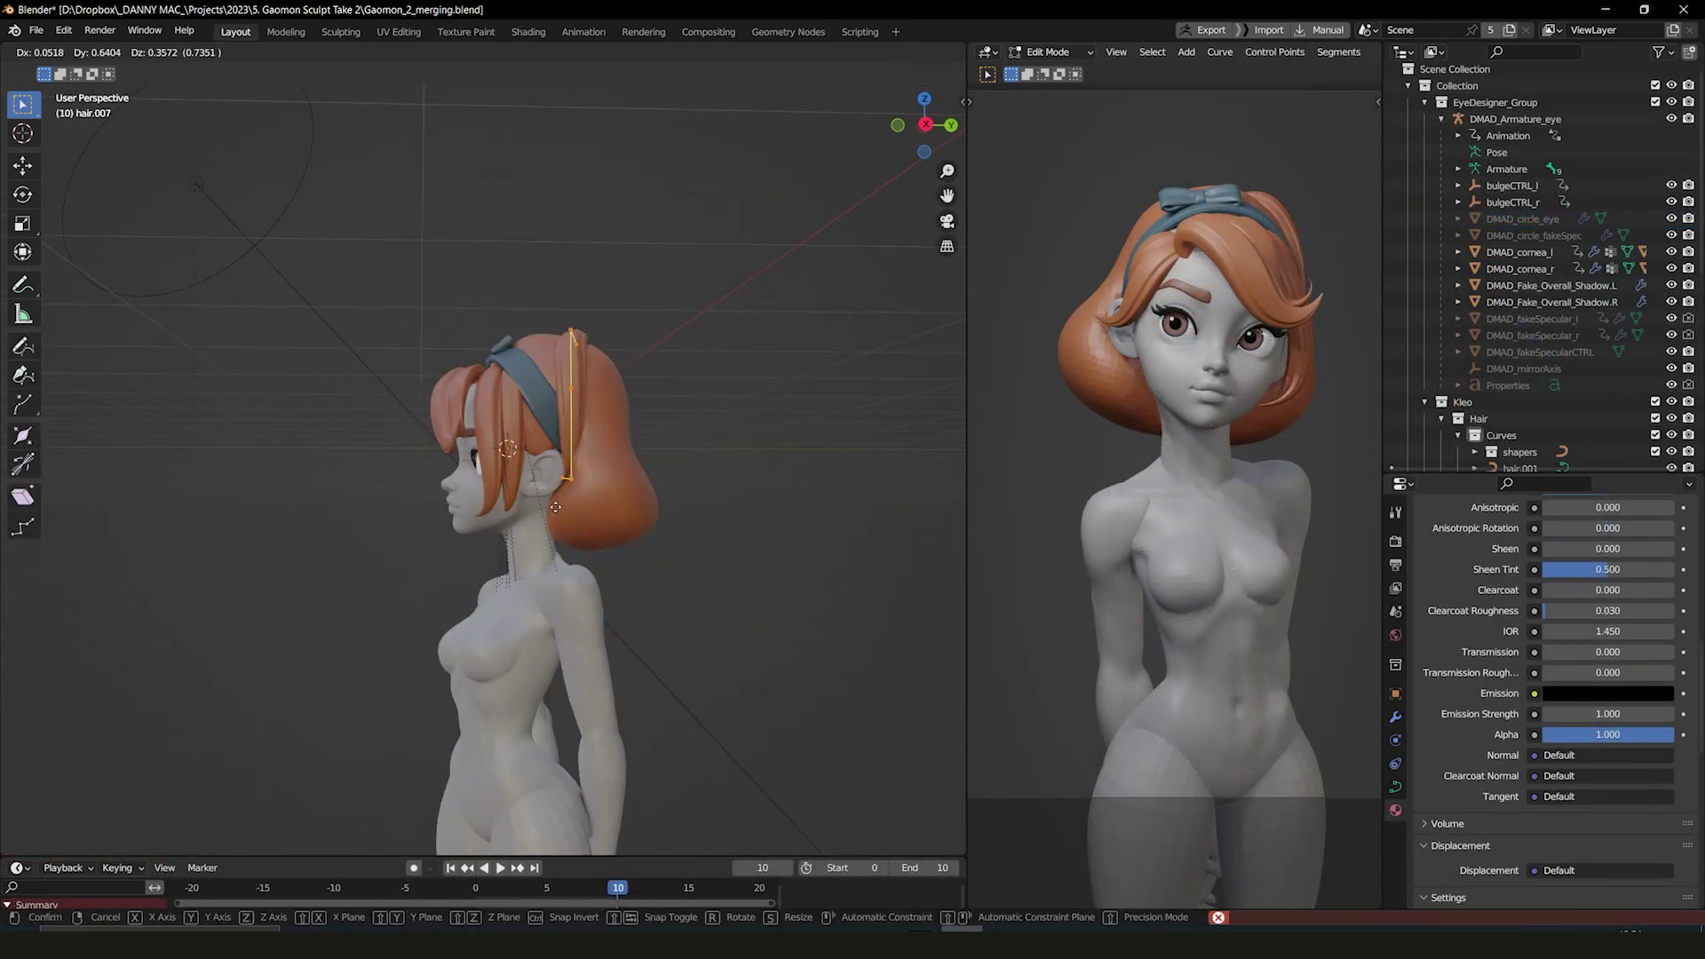
left_click(555, 507)
middle_click_drag(555, 507, 686, 251)
left_click(507, 297)
middle_click_drag(507, 296, 642, 208)
key("g")
left_click(423, 325)
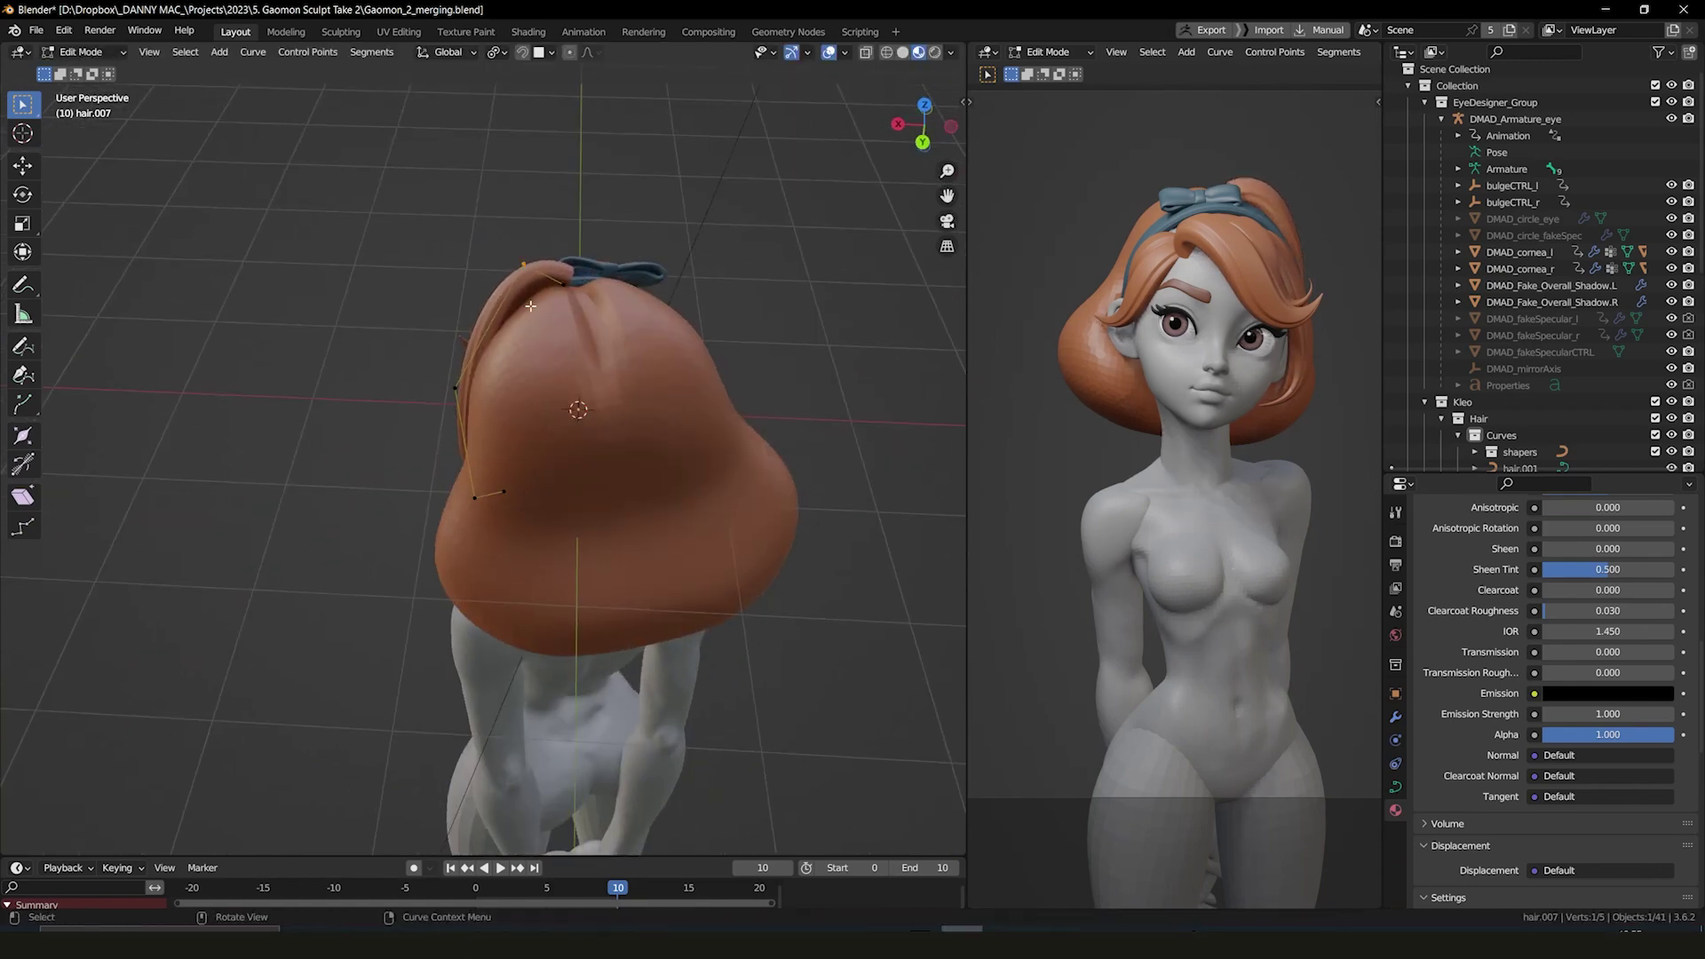
left_click(487, 339)
middle_click_drag(487, 340, 582, 335)
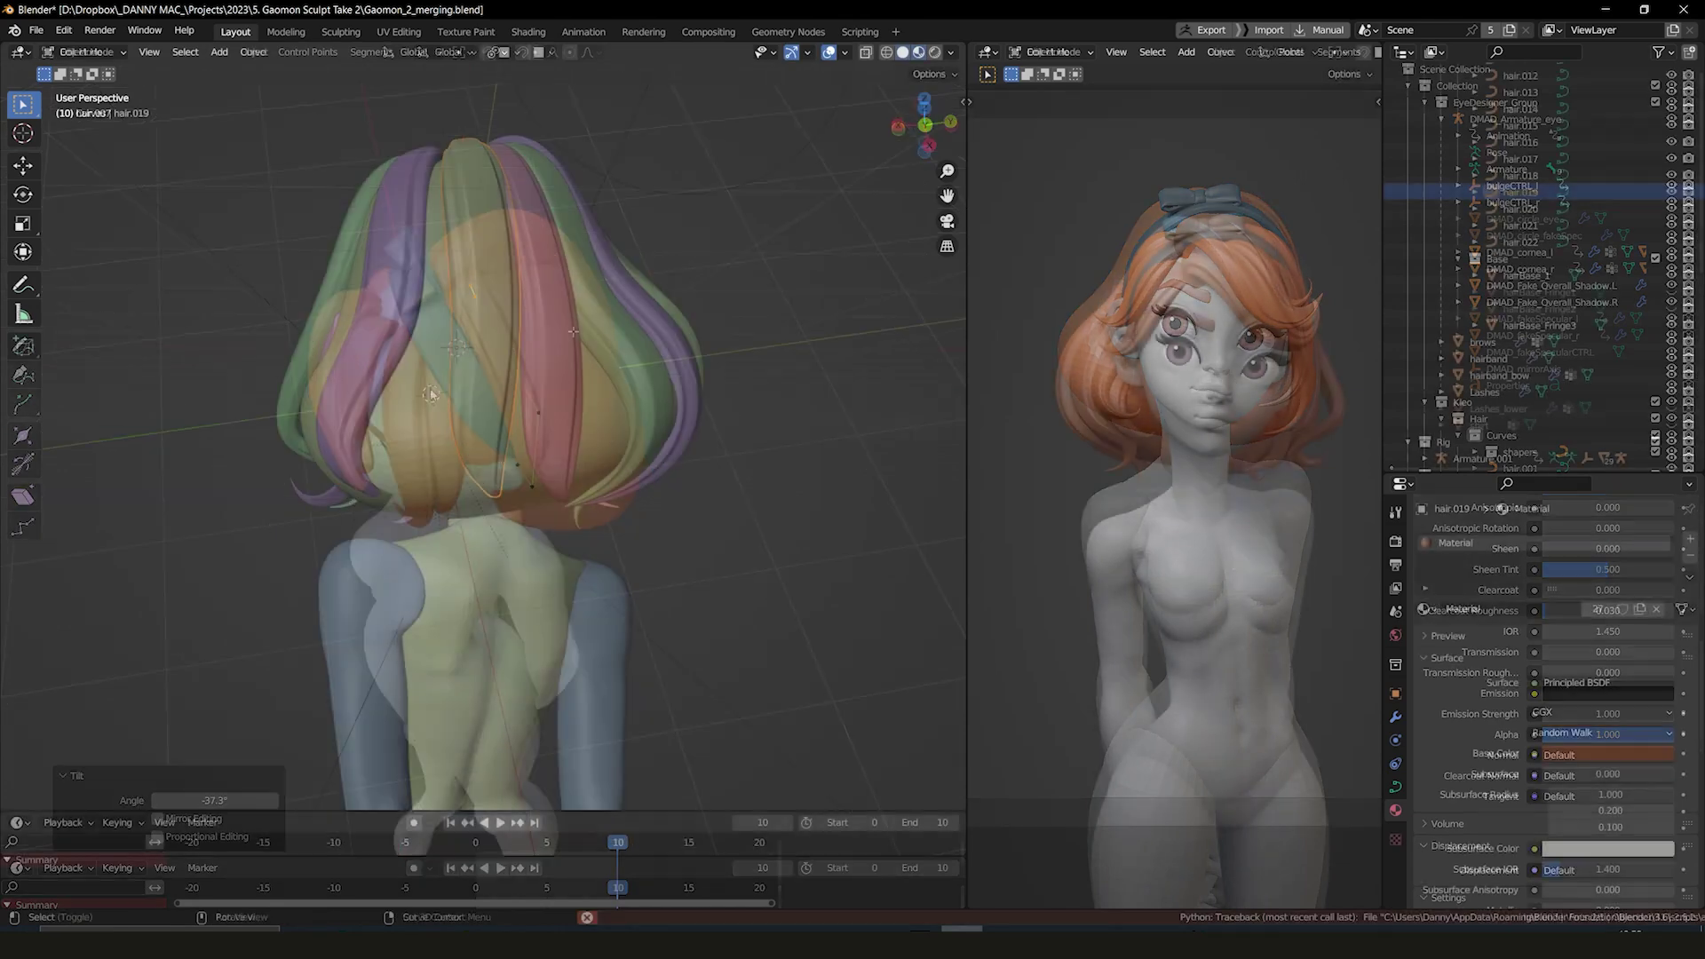
Step: Switch between the hair strands at the back of the head and reposition their curve points over the hair base
left_click(488, 245)
middle_click_drag(487, 244, 361, 244)
key("alt+q")
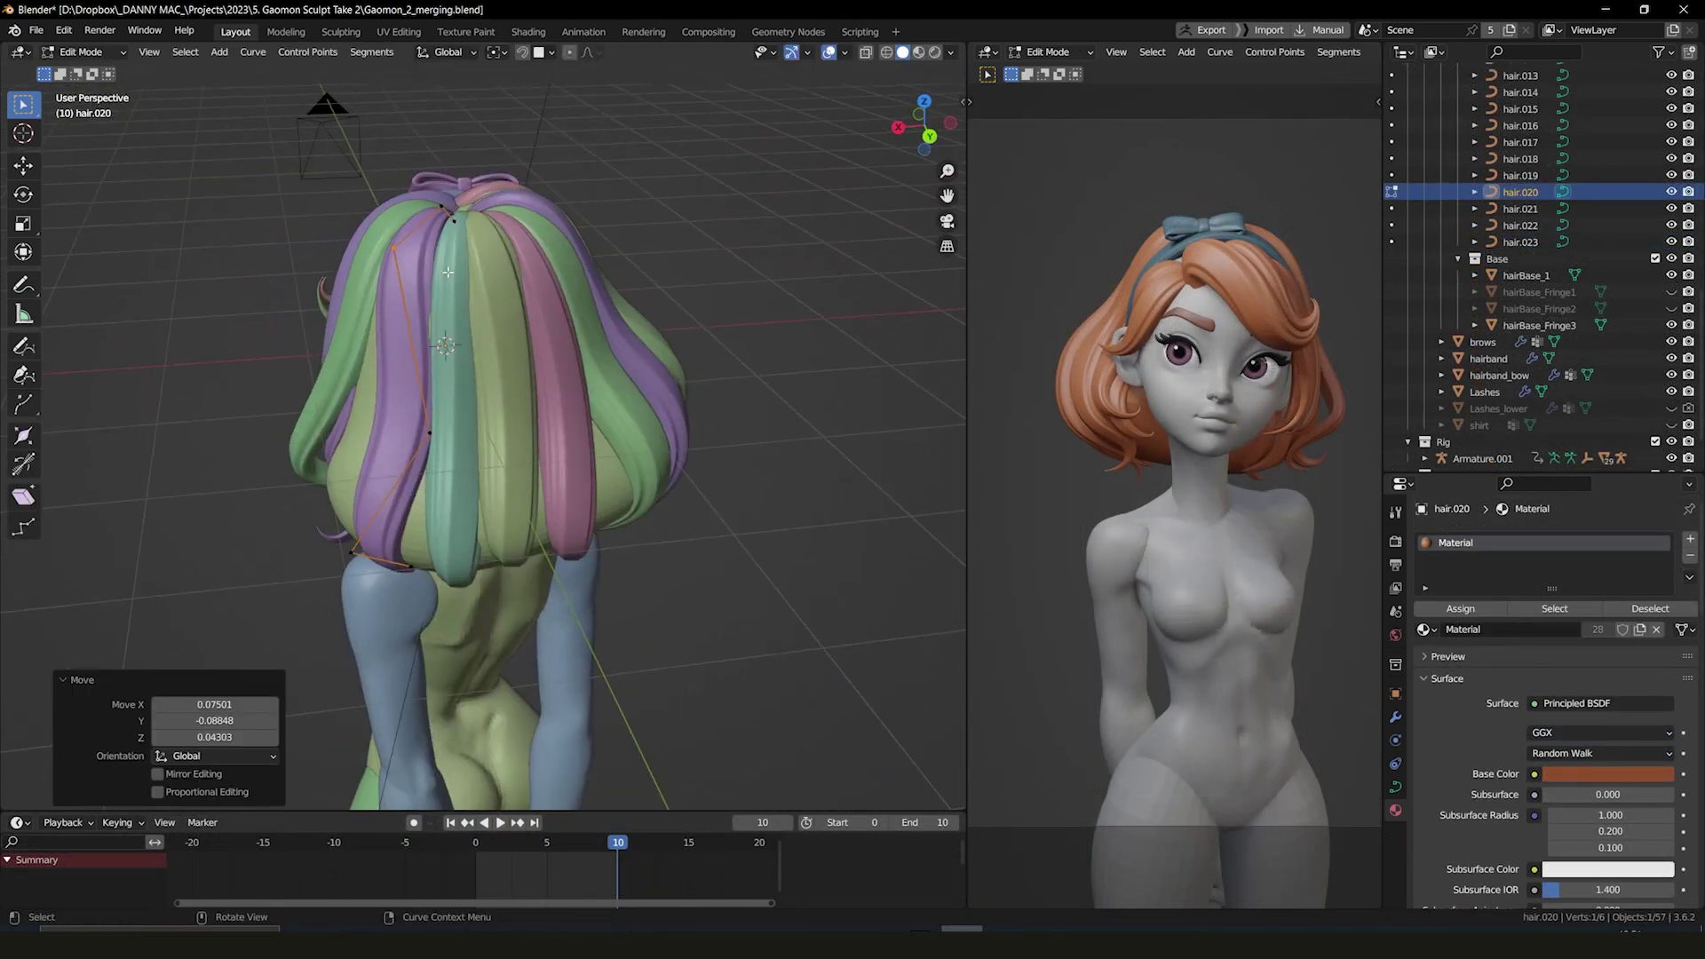
key("alt+q")
key("g")
left_click(329, 320)
left_click(387, 356)
middle_click_drag(387, 355, 528, 355)
key("g")
left_click(496, 285)
Step: Tilt the hair.023 strand, adjust the radius of its selected points, and leave Edit Mode
key("ctrl+t")
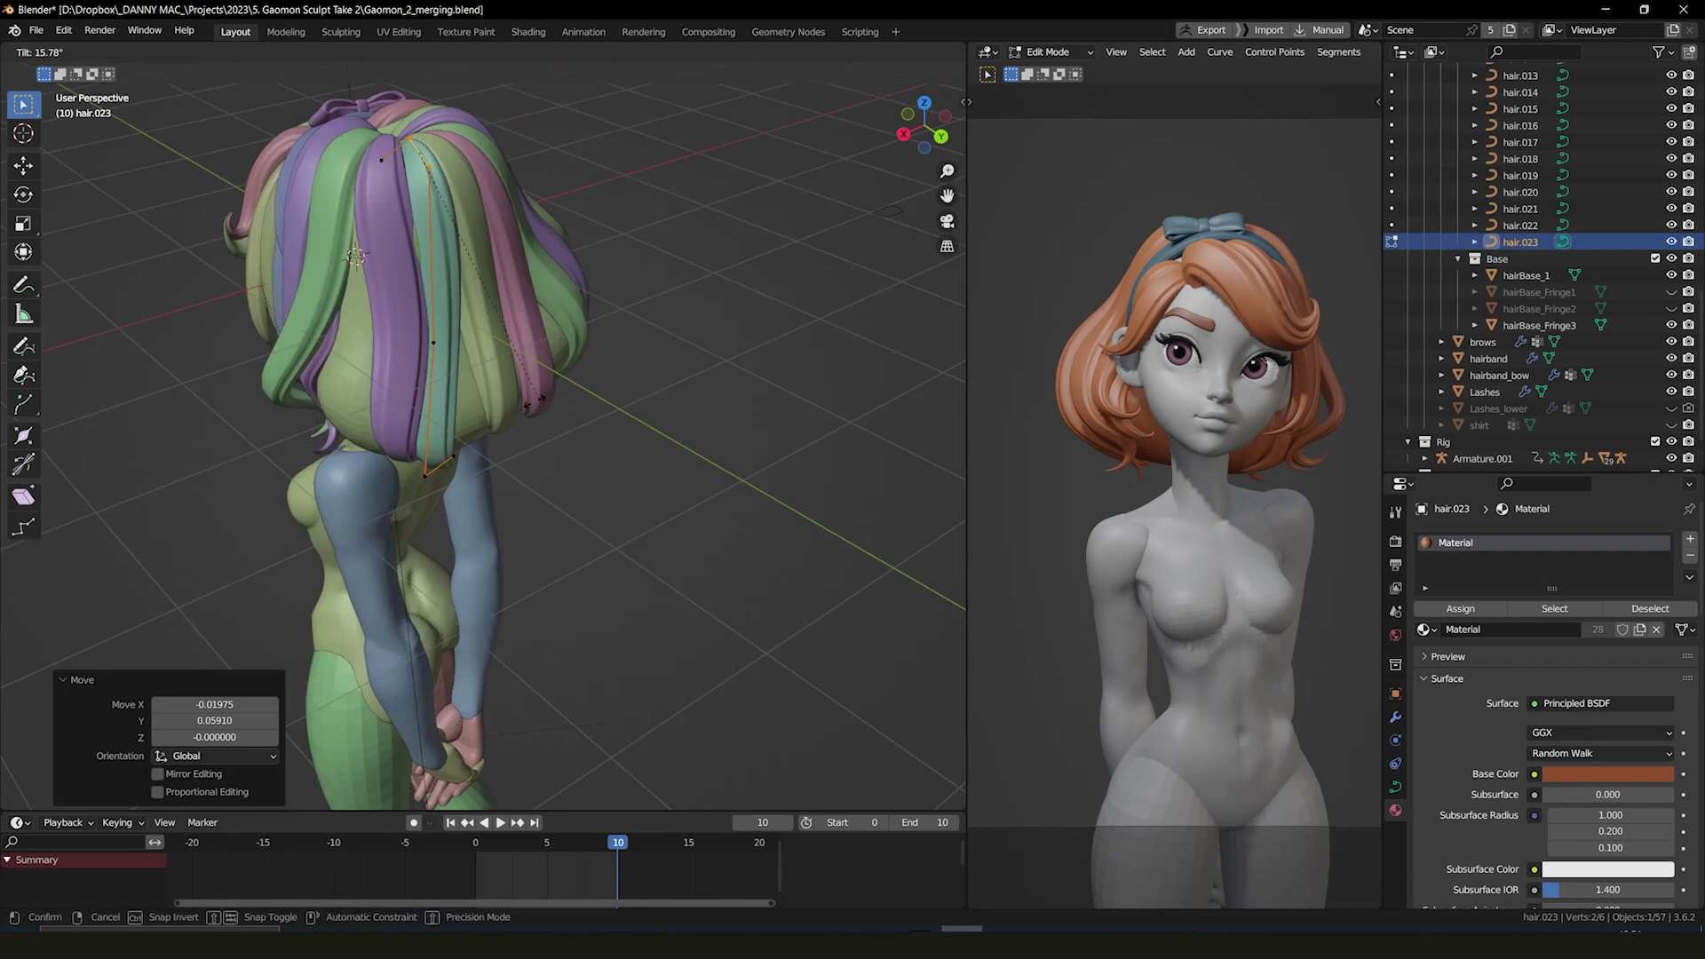
left_click(508, 263, "shift")
middle_click_drag(407, 407, 519, 153)
key("alt+s")
left_click(533, 226)
key("Tab")
left_click(518, 153)
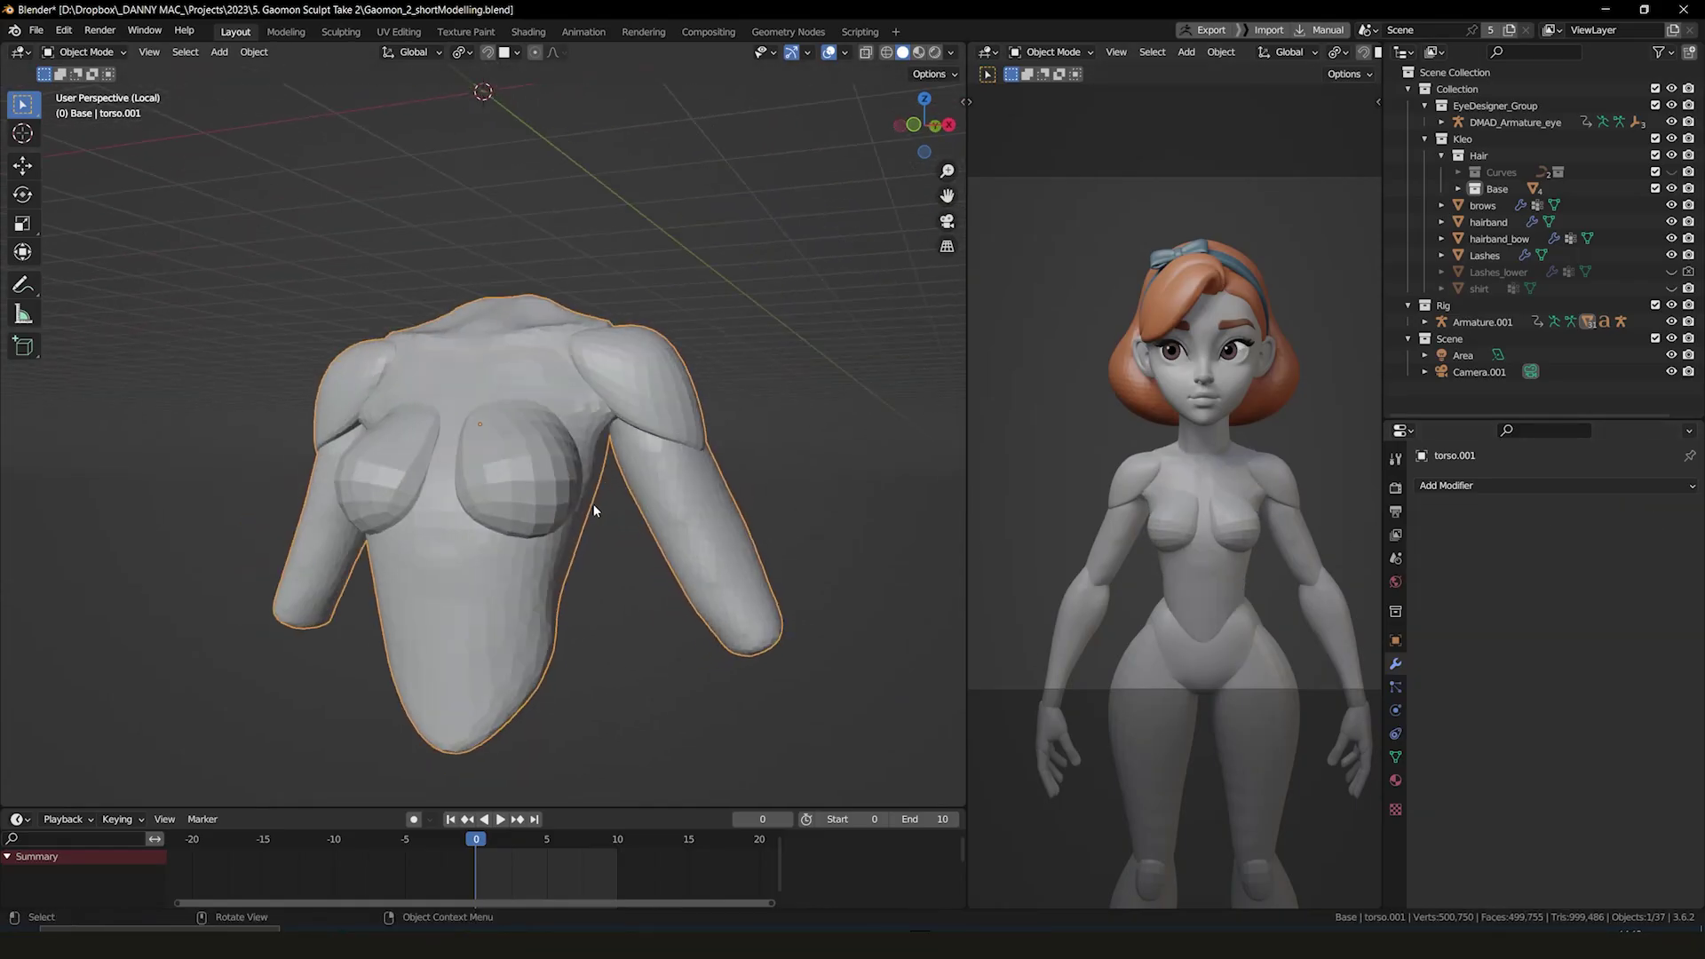
Step: Save the file and start a SpeedRetopo retopology on the torso, beginning with a vertex
key("ctrl+s")
right_click(569, 483)
key("n")
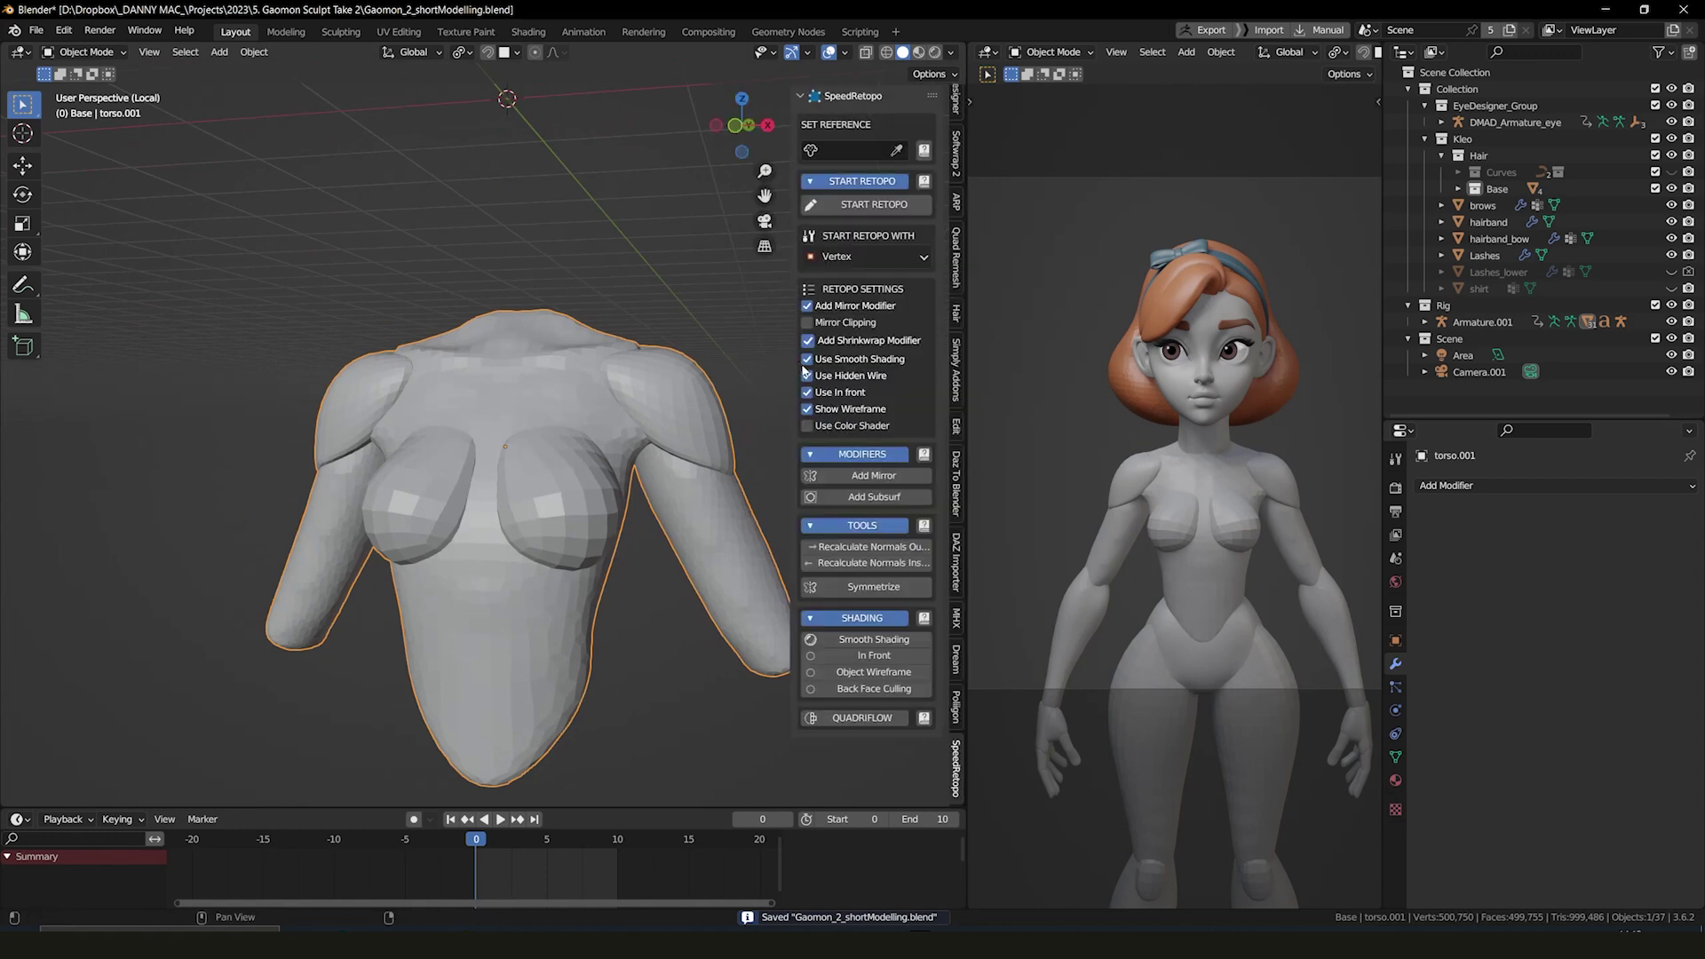
left_click(866, 204)
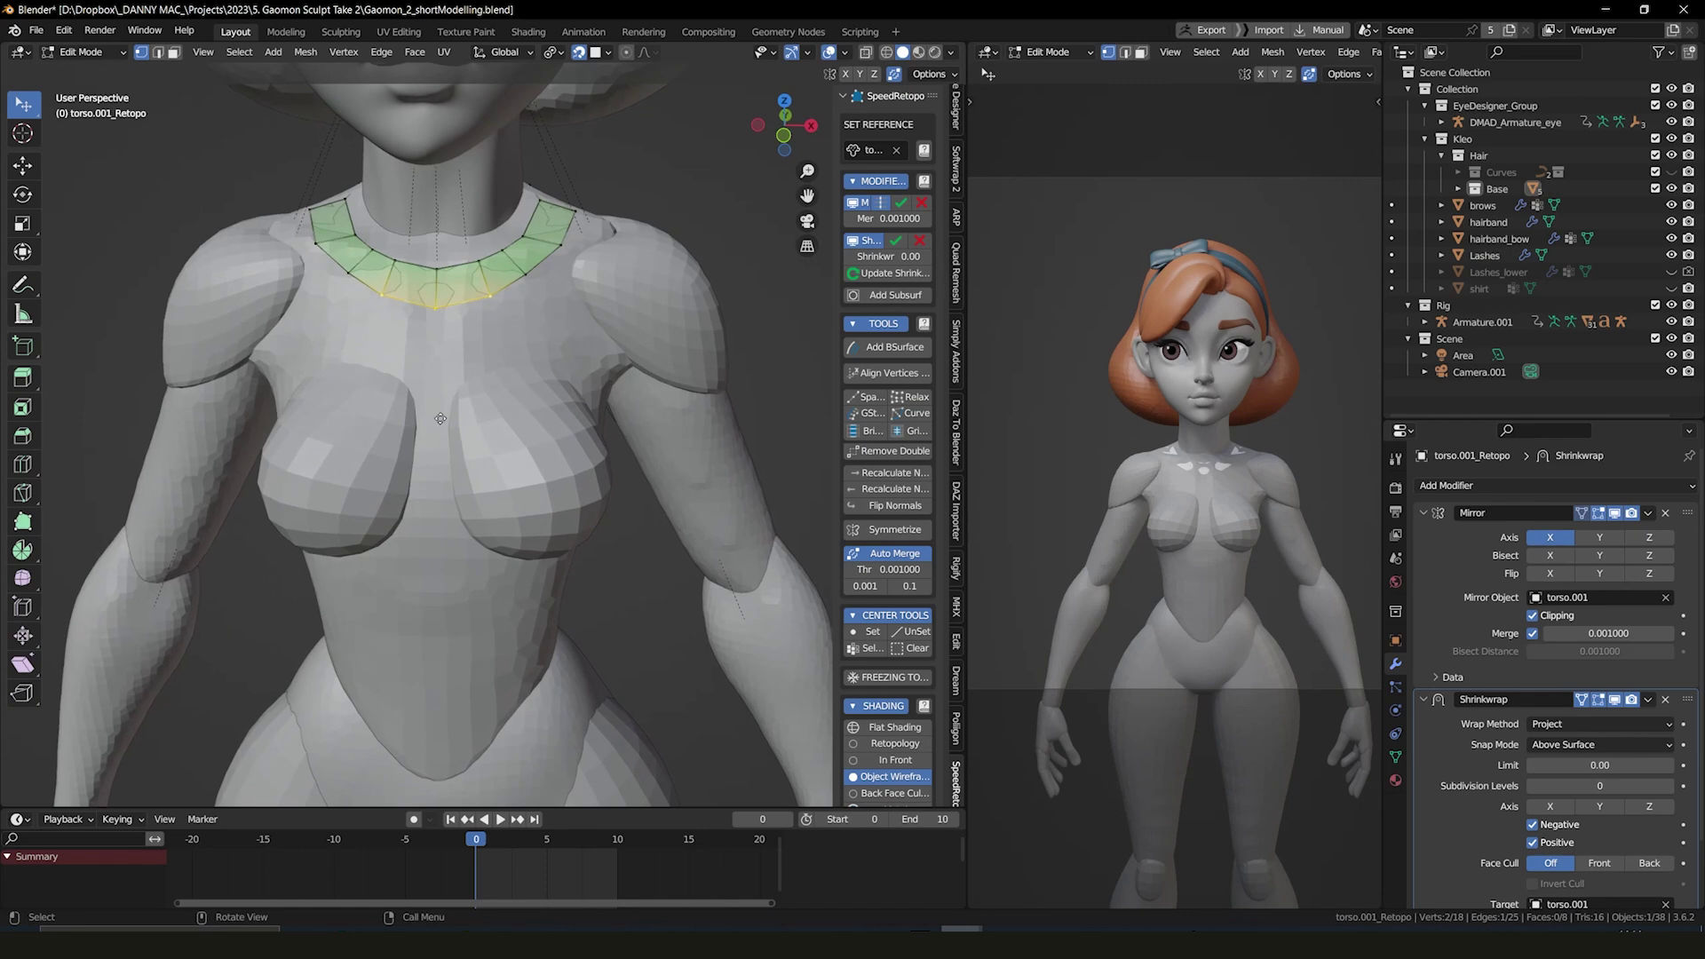
Step: Extrude a strip of faces from the neckline ring down the middle of the chest to the abdomen
key("e")
left_click(461, 372)
key("g")
left_click(489, 368)
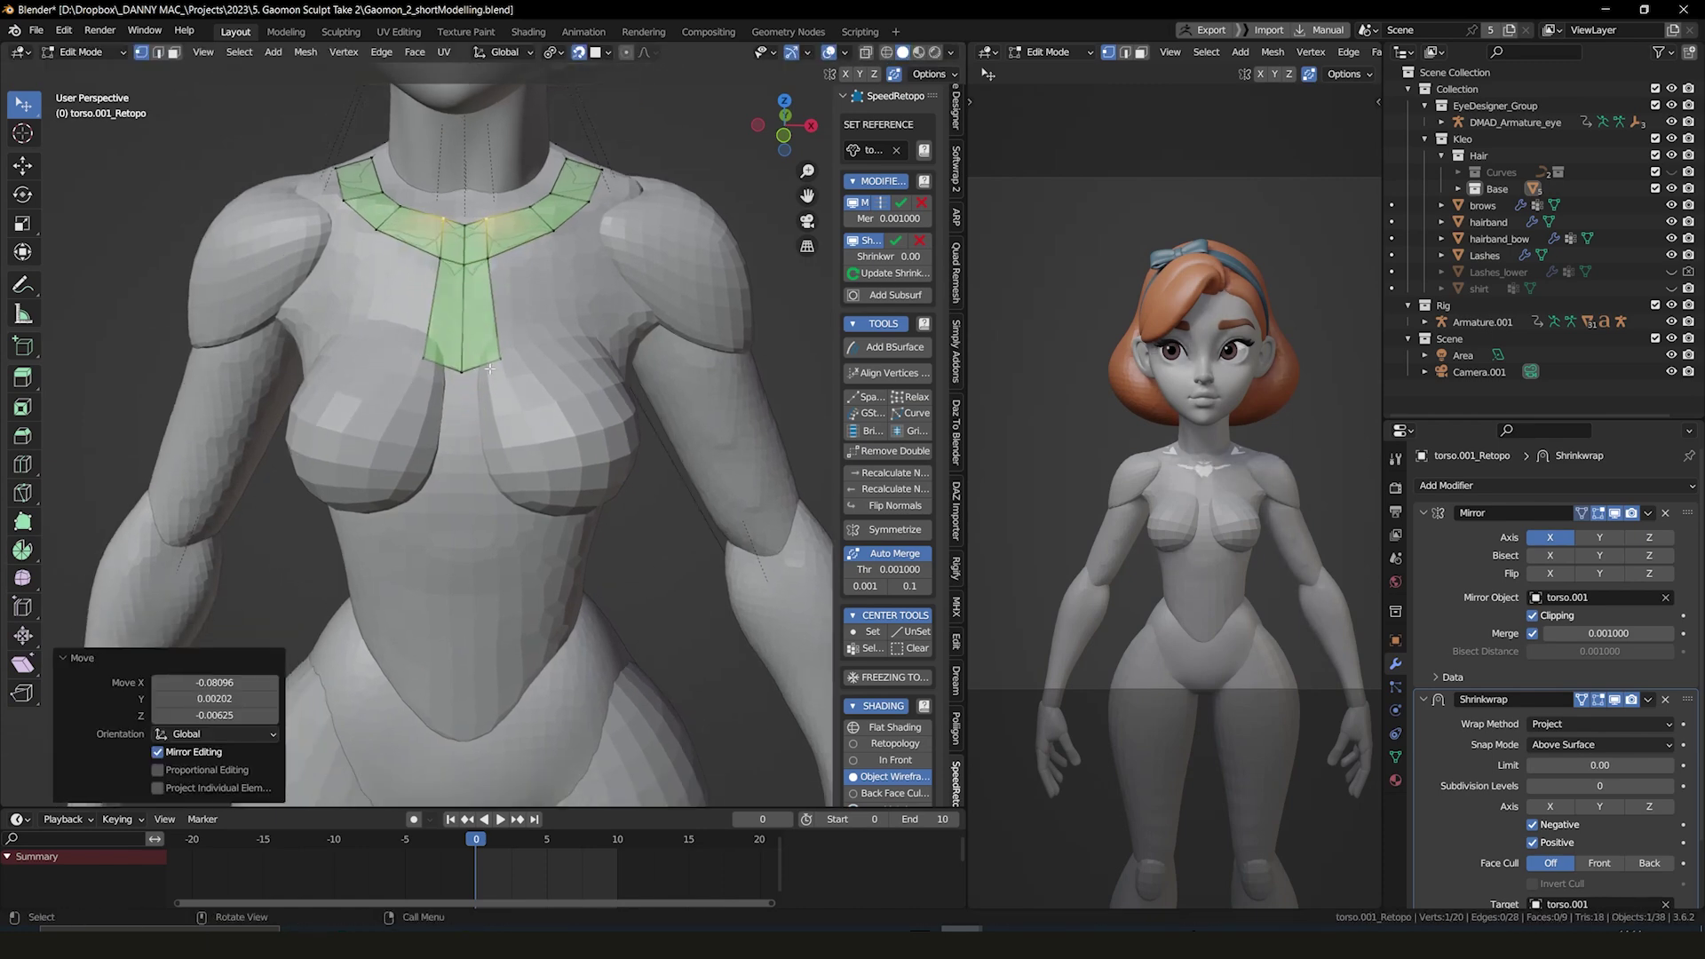
key("e")
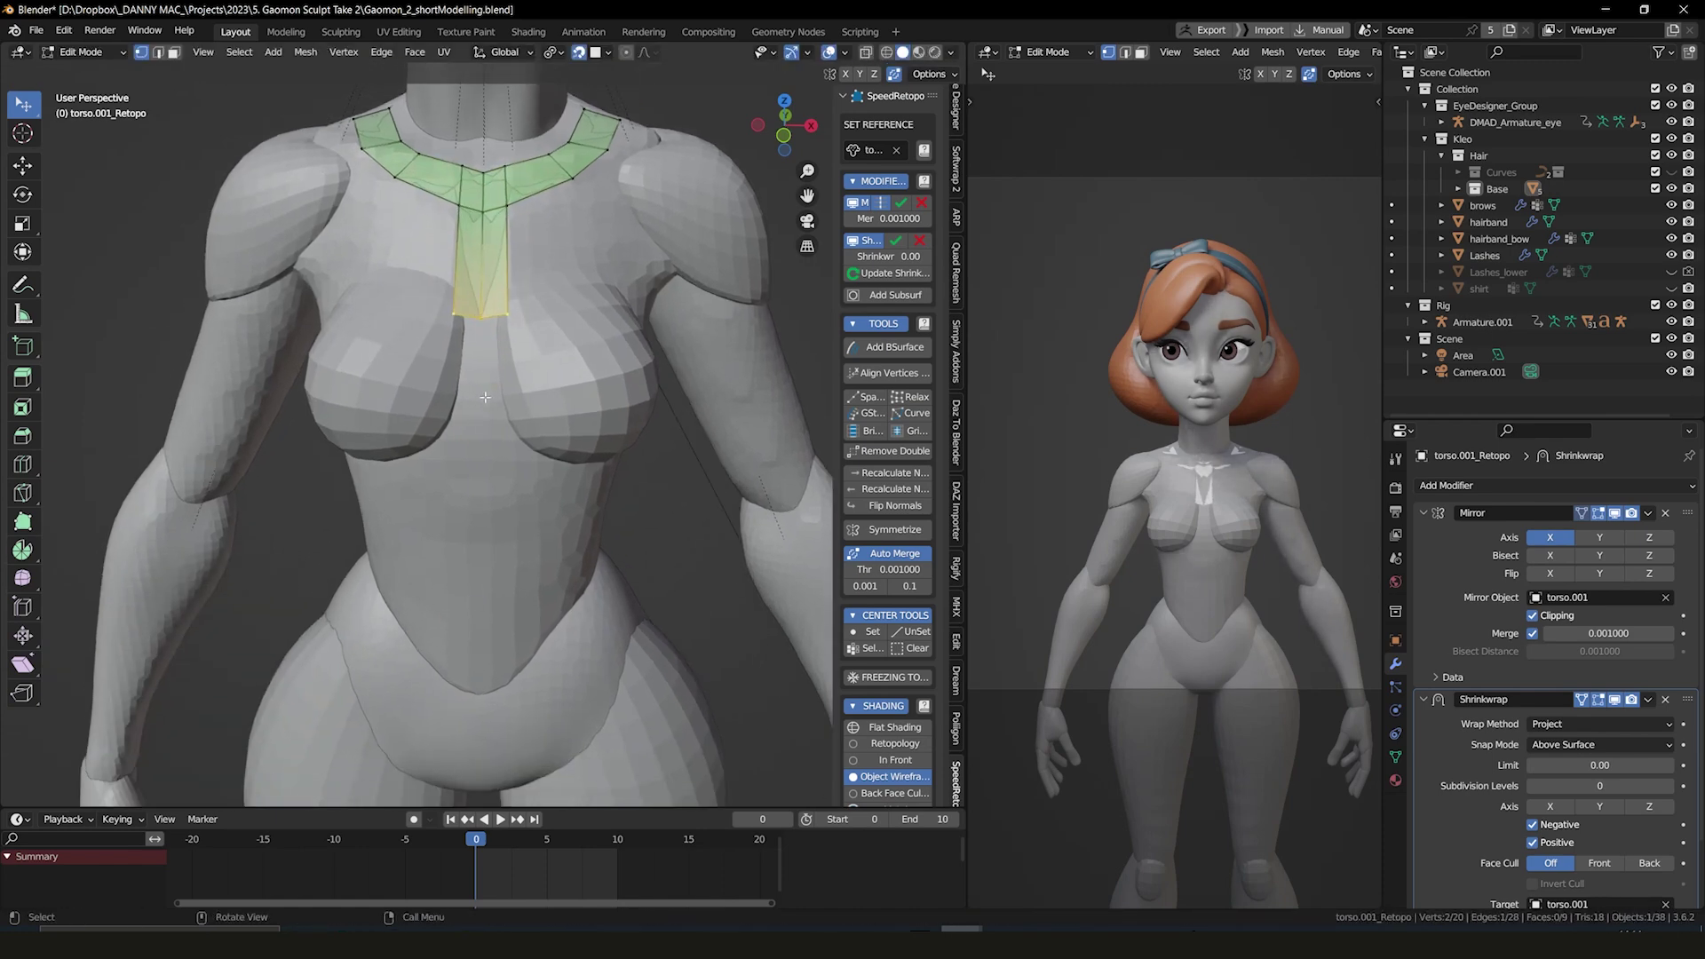
left_click(484, 442)
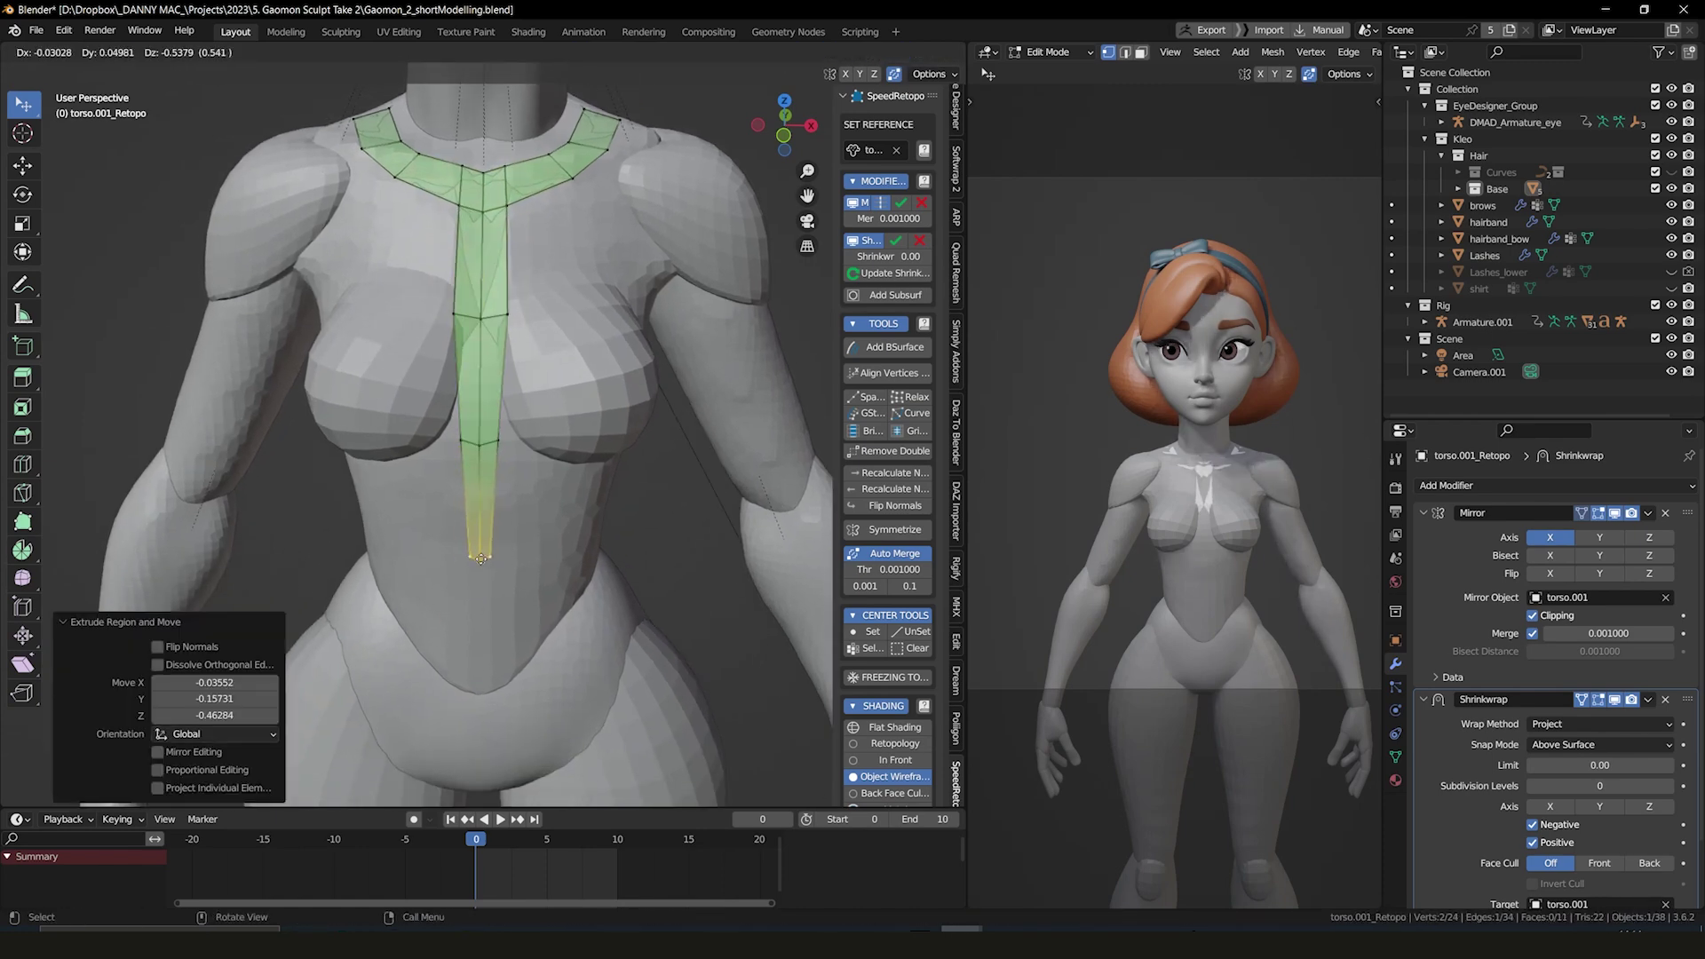
left_click(480, 557)
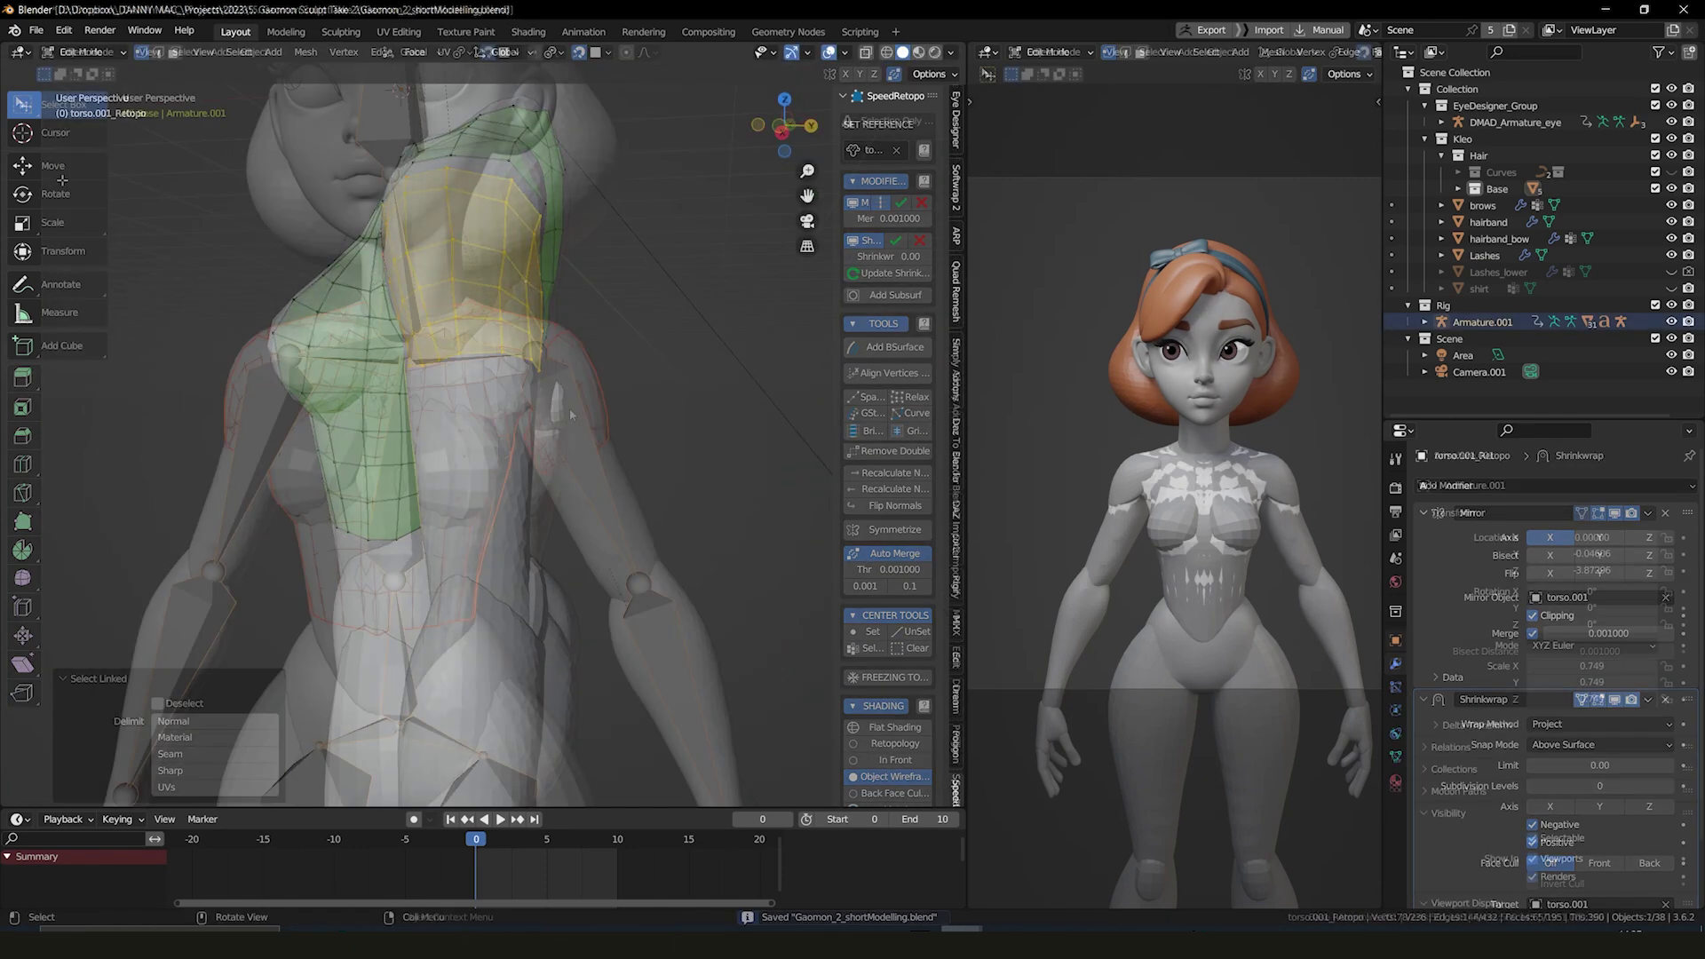
Step: Parent the retopologised shirt to the armature With Automatic Weights and move the timeline to frame 10
key("ctrl+p")
left_click(504, 556)
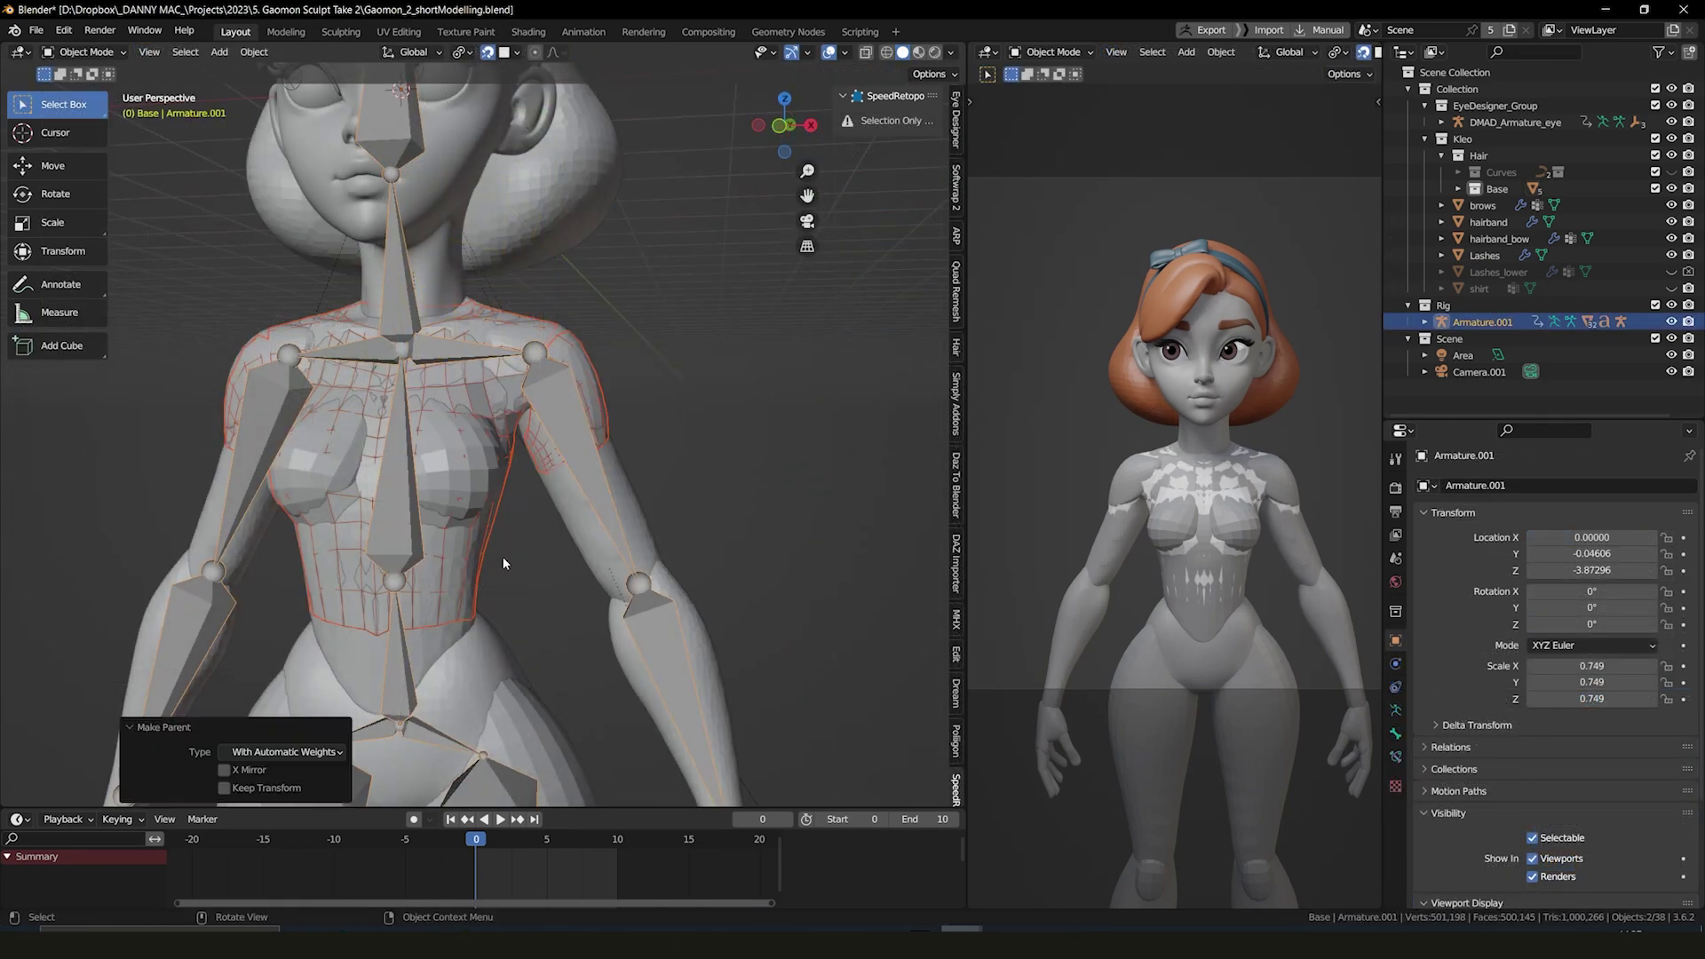
left_click_drag(509, 844, 611, 854)
middle_click_drag(568, 639, 694, 453)
key("KP_Divide")
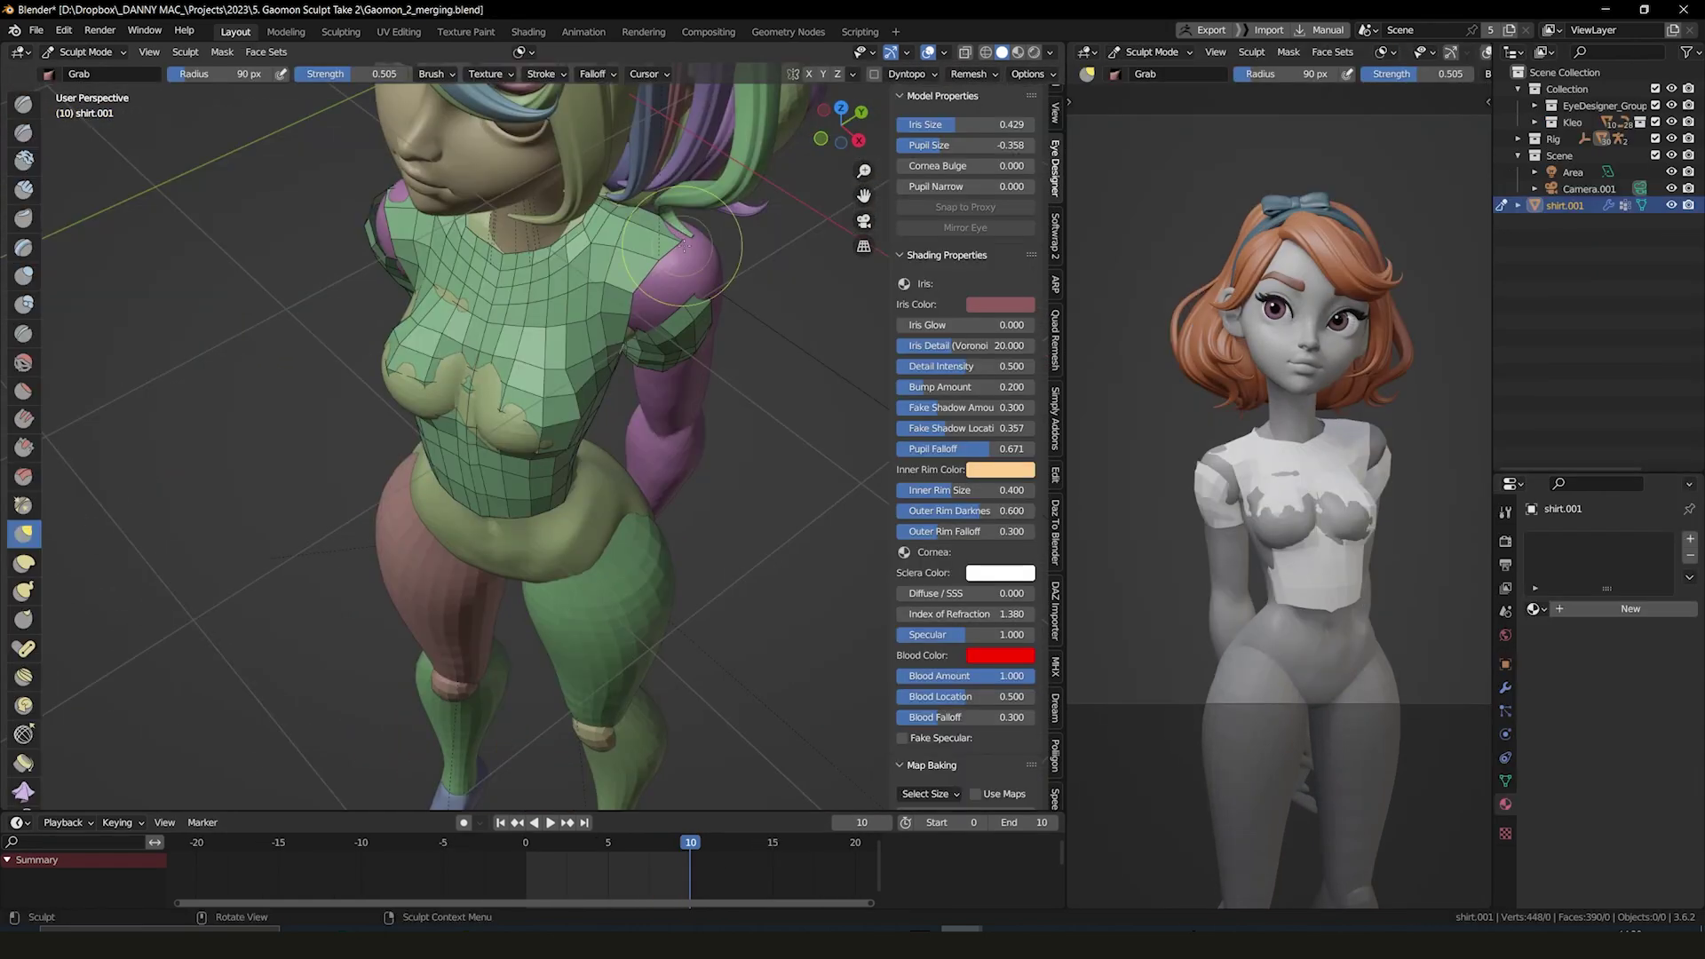
Step: Set the Grab brush radius to 110 px and pull the shirt outward over the chest
mouse_move(533, 426)
middle_mouse_down()
mouse_move(571, 419)
mouse_move(533, 361)
mouse_move(582, 400)
mouse_move(685, 399)
mouse_move(500, 406)
mouse_move(441, 383)
middle_mouse_up()
key("f")
left_click(648, 402)
scroll(441, 373, "up", 4)
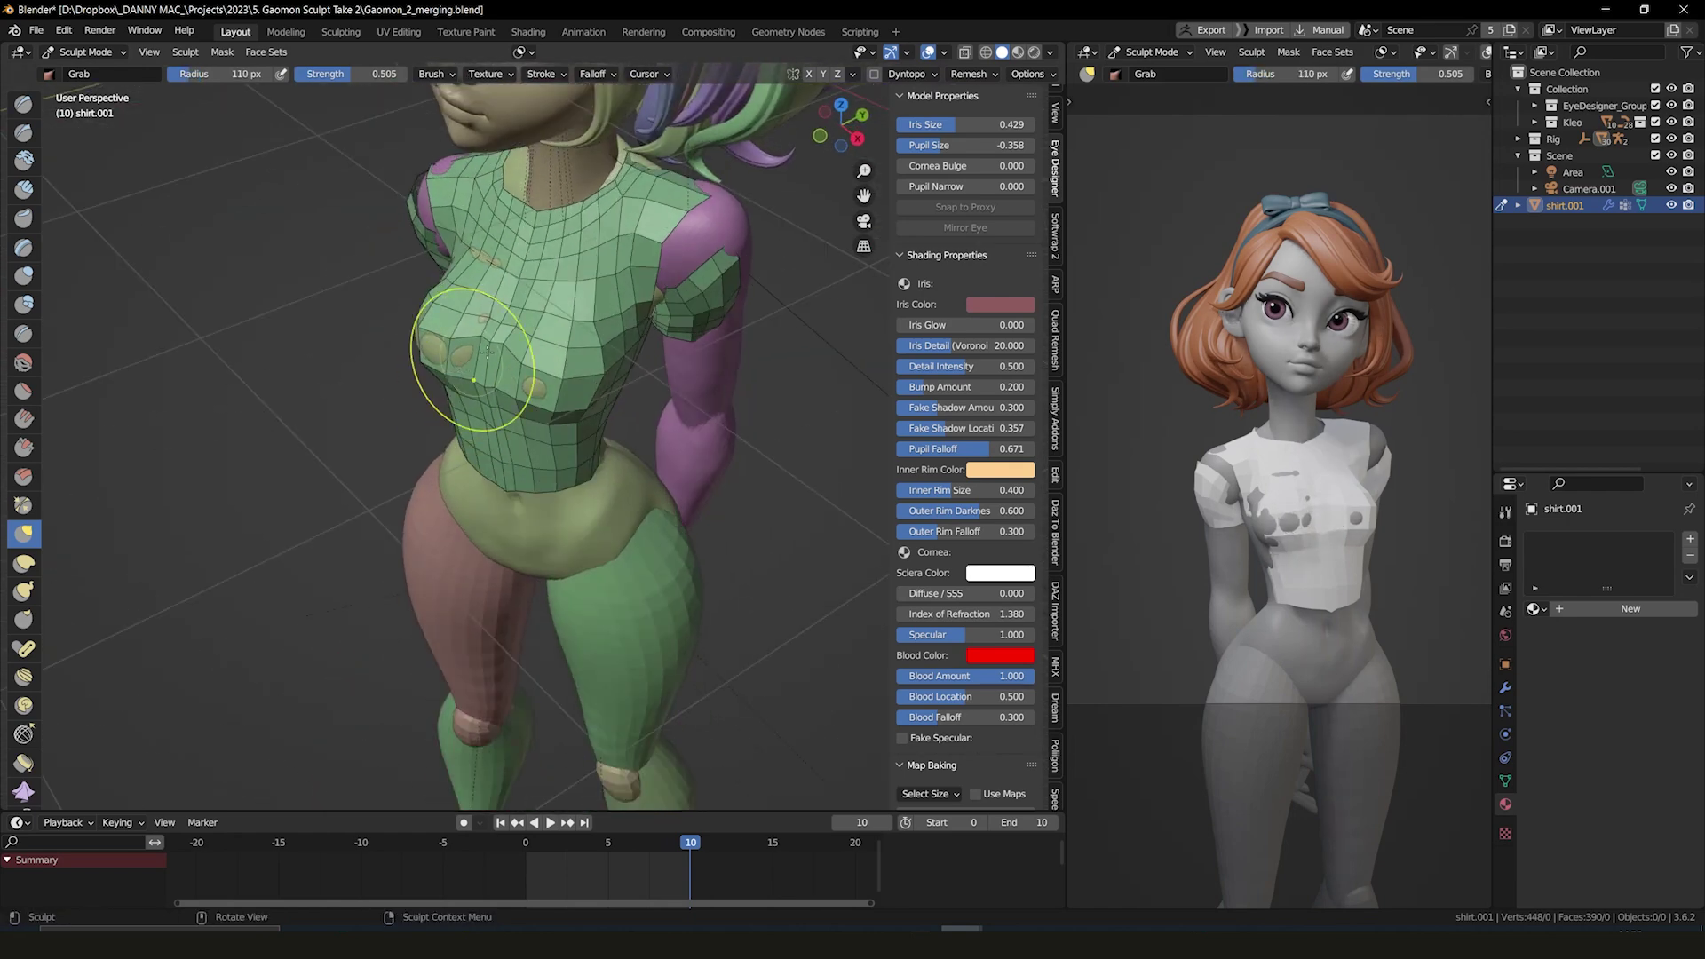
Step: Relax the shirt's topology with the Slide Relax brush and pull the sleeves outward with the Grab brush
left_click(24, 734)
key("alt+w")
key("h")
key("g")
scroll(613, 382, "down", 2)
mouse_move(609, 355)
middle_mouse_down()
mouse_move(568, 369)
mouse_move(622, 378)
middle_mouse_up()
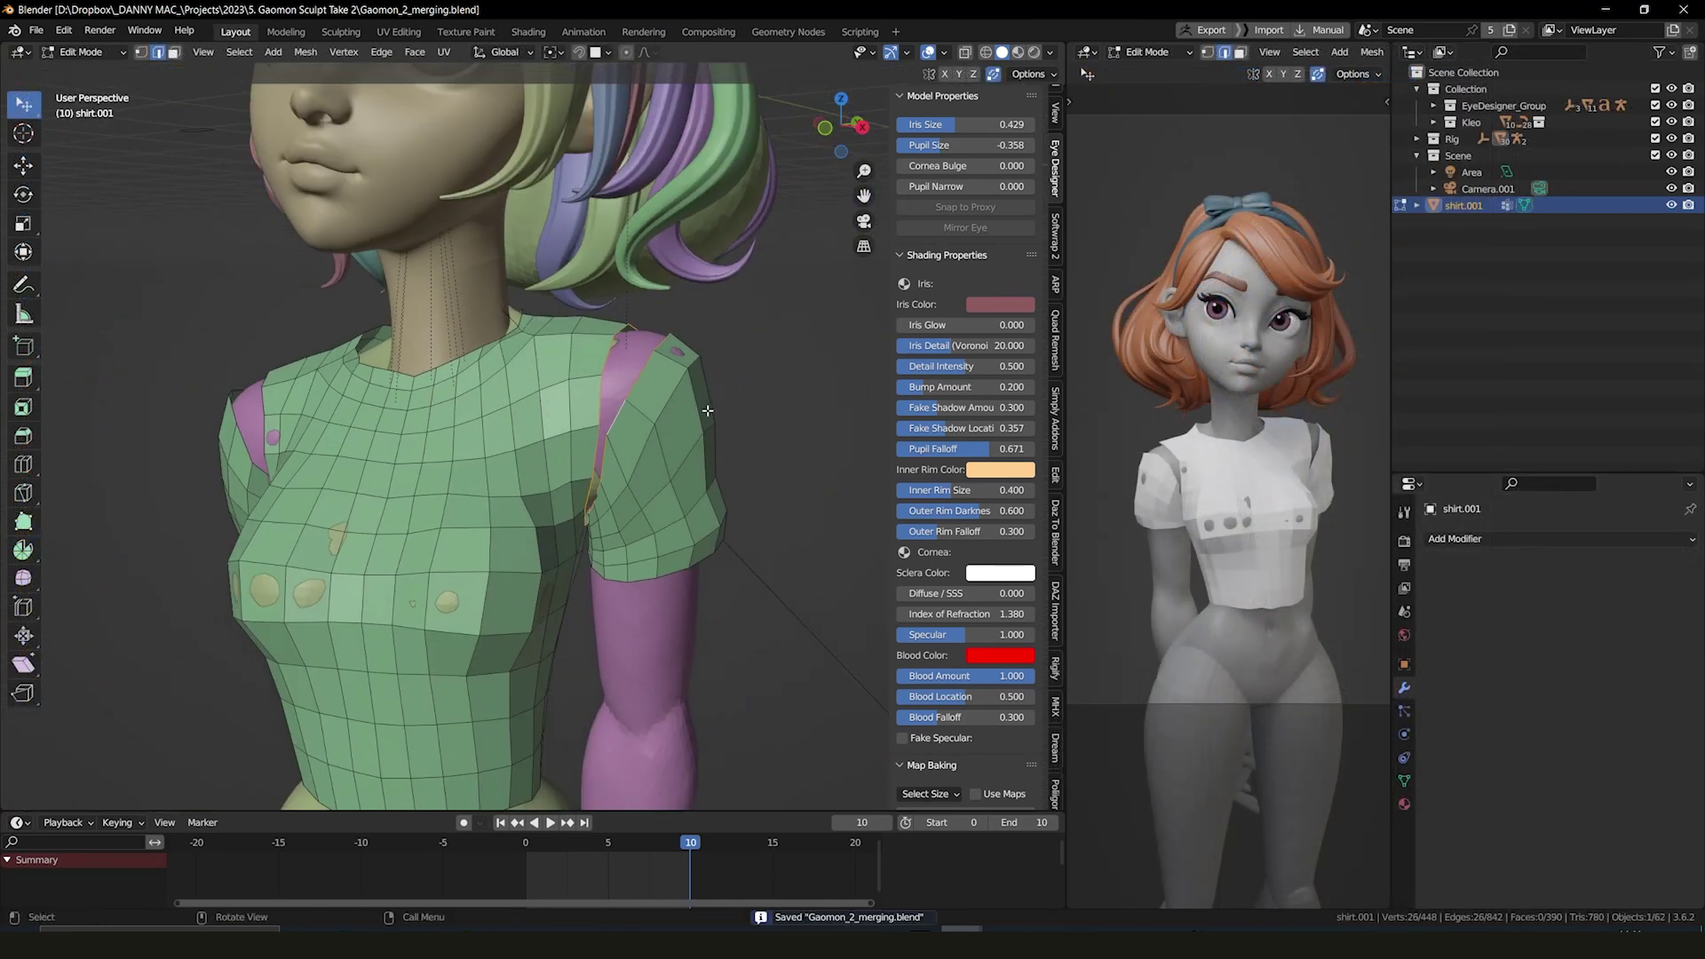
Step: Refine the edges around the shirt's sleeve hems in Edit Mode
right_click(735, 573)
left_click(736, 573)
middle_click_drag(735, 573, 418, 450)
right_click(258, 550)
left_click(262, 552)
middle_click_drag(262, 552, 533, 409)
Step: Hide the leg, knee, foot and hand meshes in the backup collection and save the file
scroll(461, 408, "down", 3)
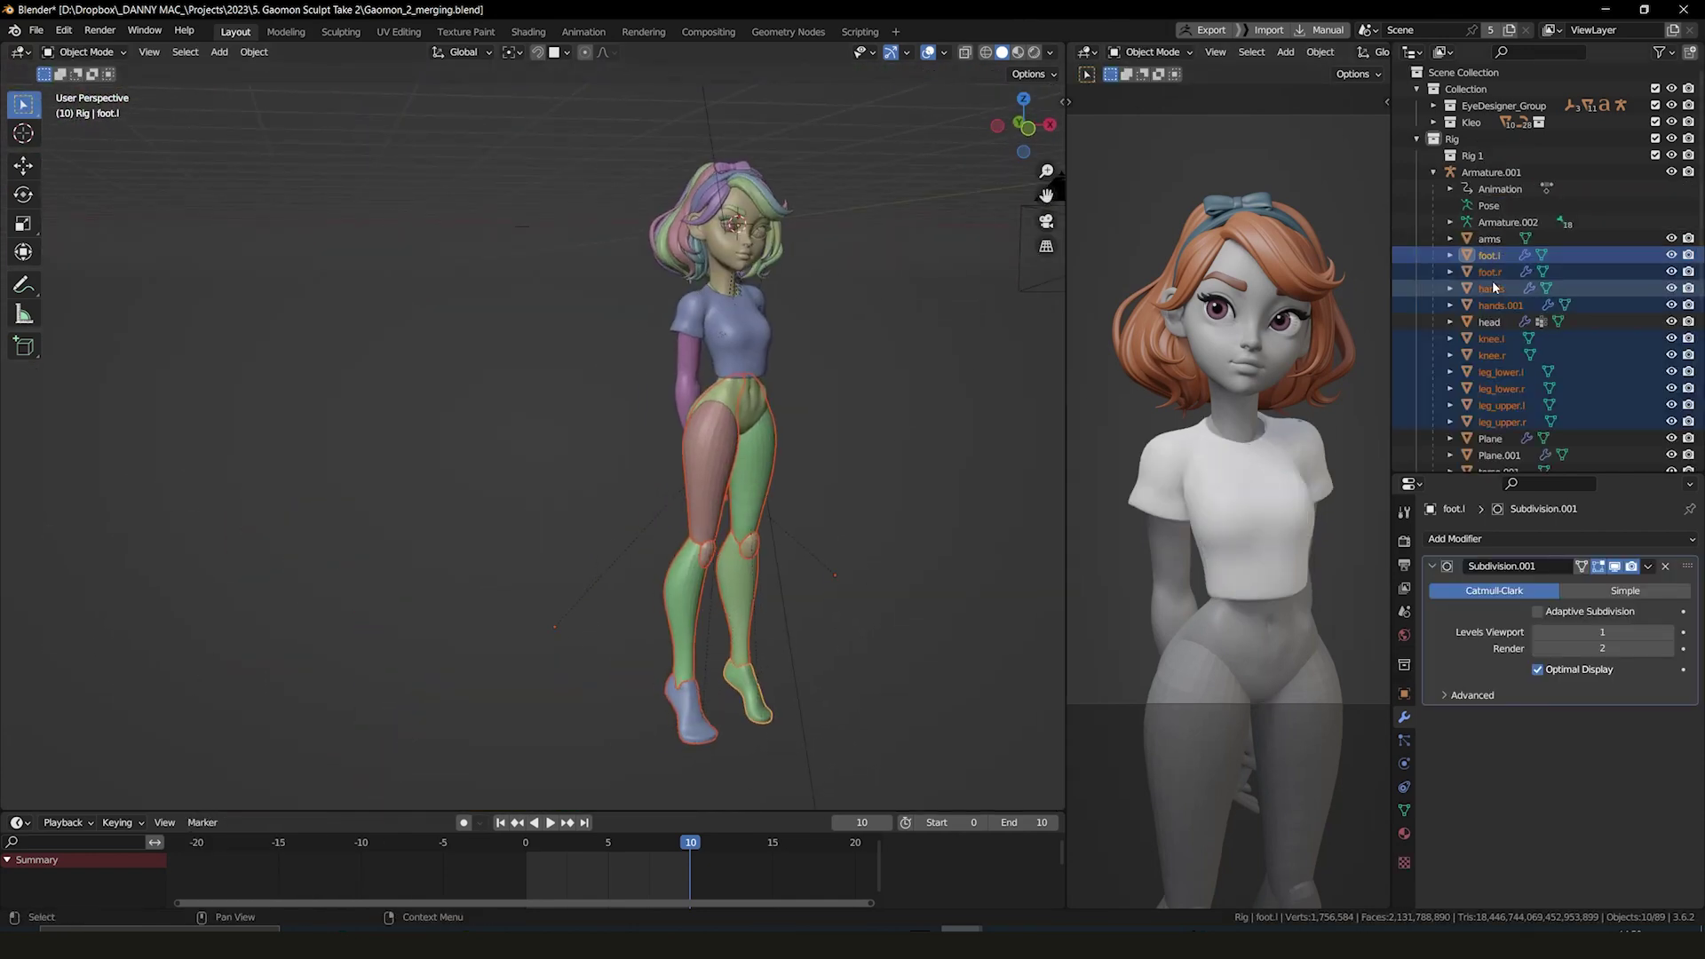
key("h")
scroll(381, 222, "up", 4)
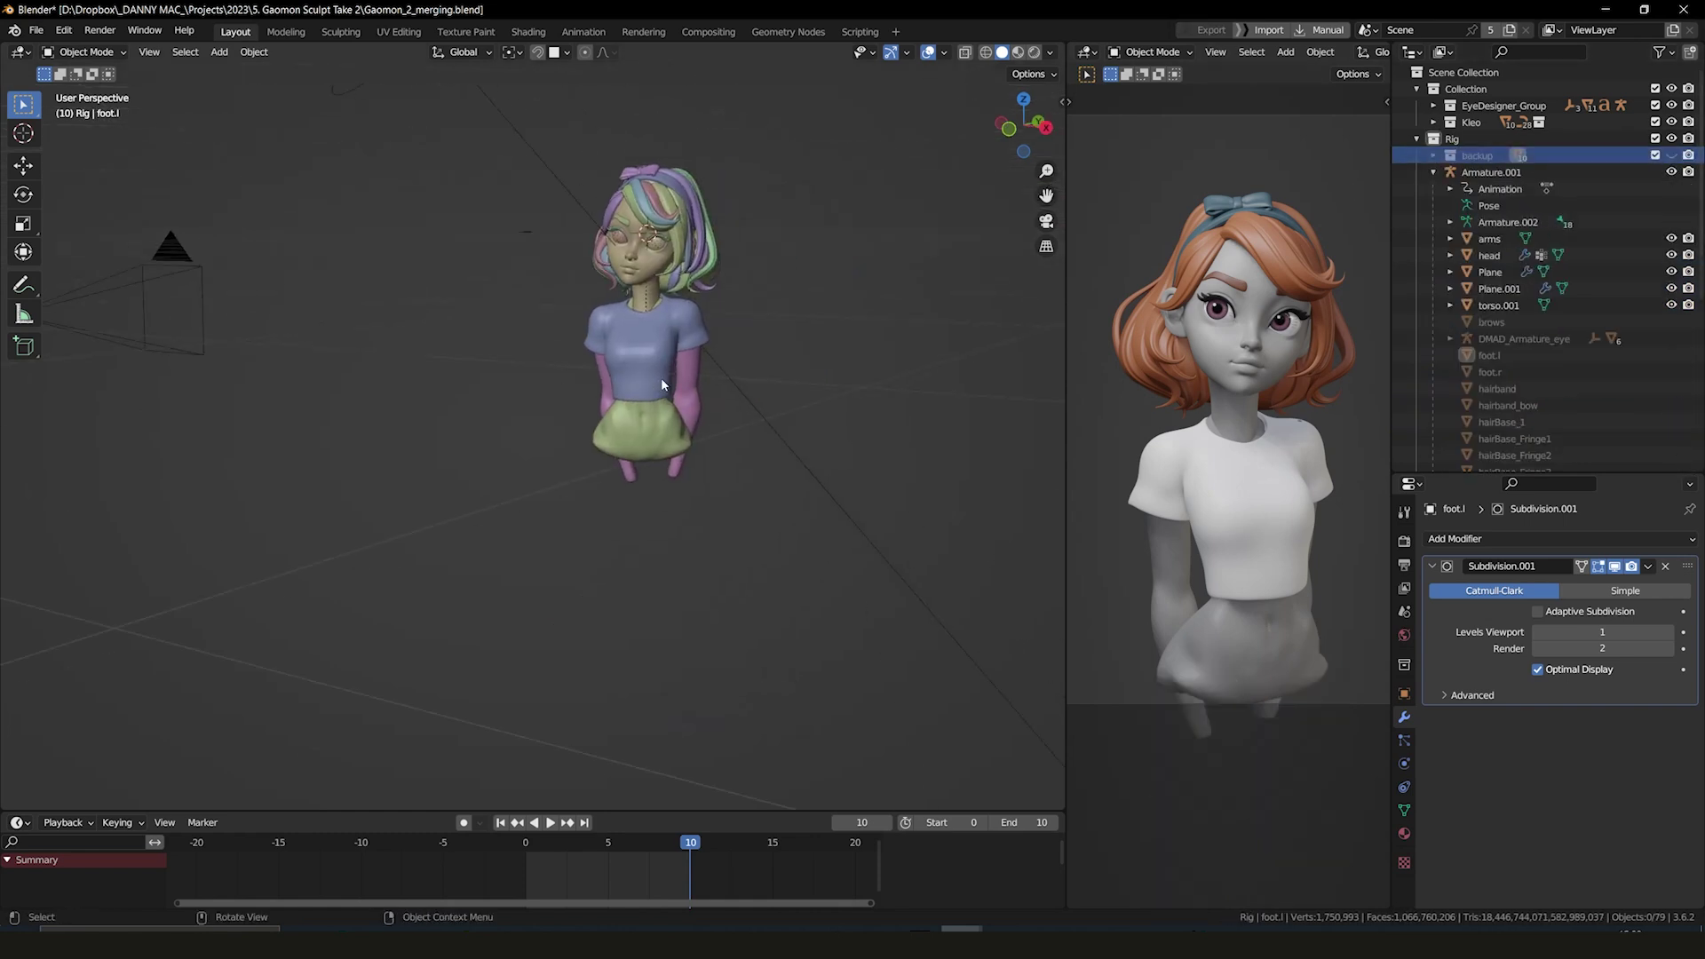
key("ctrl+s")
Step: Add a mesh cylinder with 32 vertices, radius 1 and depth 2 at the world origin
key("shift+a")
mouse_move(815, 367)
left_click(884, 448)
Step: Move the cylinder down to the hips in side view and scale it into a flattened disc-shaped base
key("KP_3")
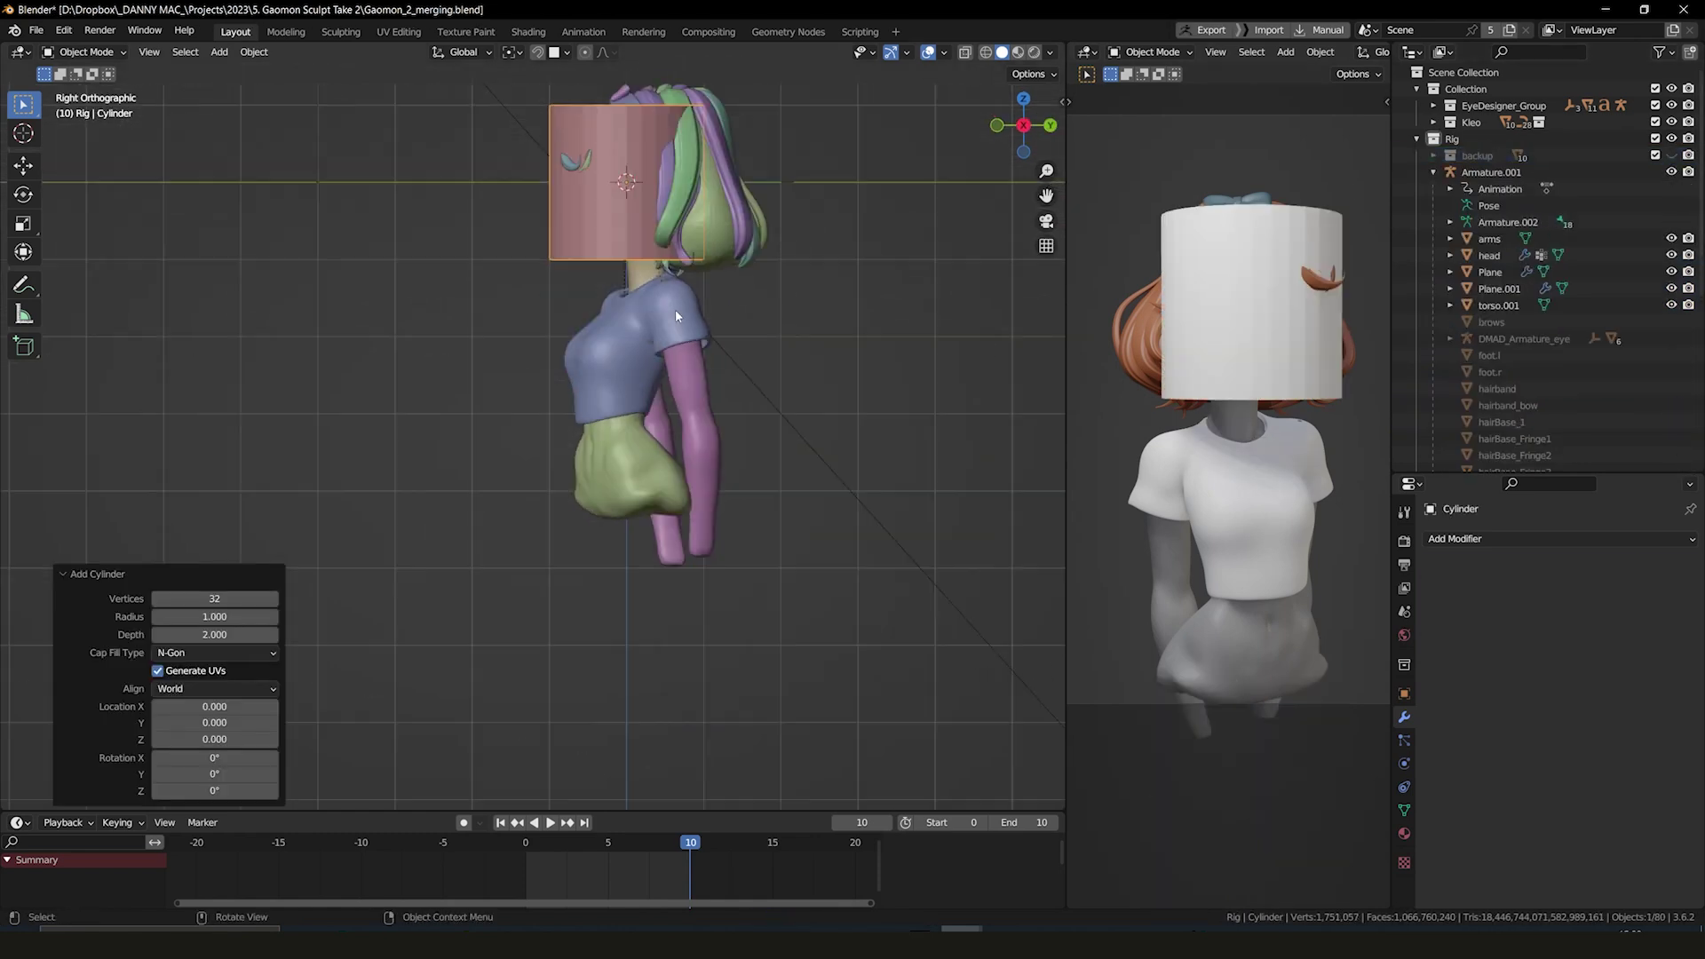
key("g")
key("s")
key("s")
key("z")
key("g")
left_click(750, 467)
key("s")
key("z")
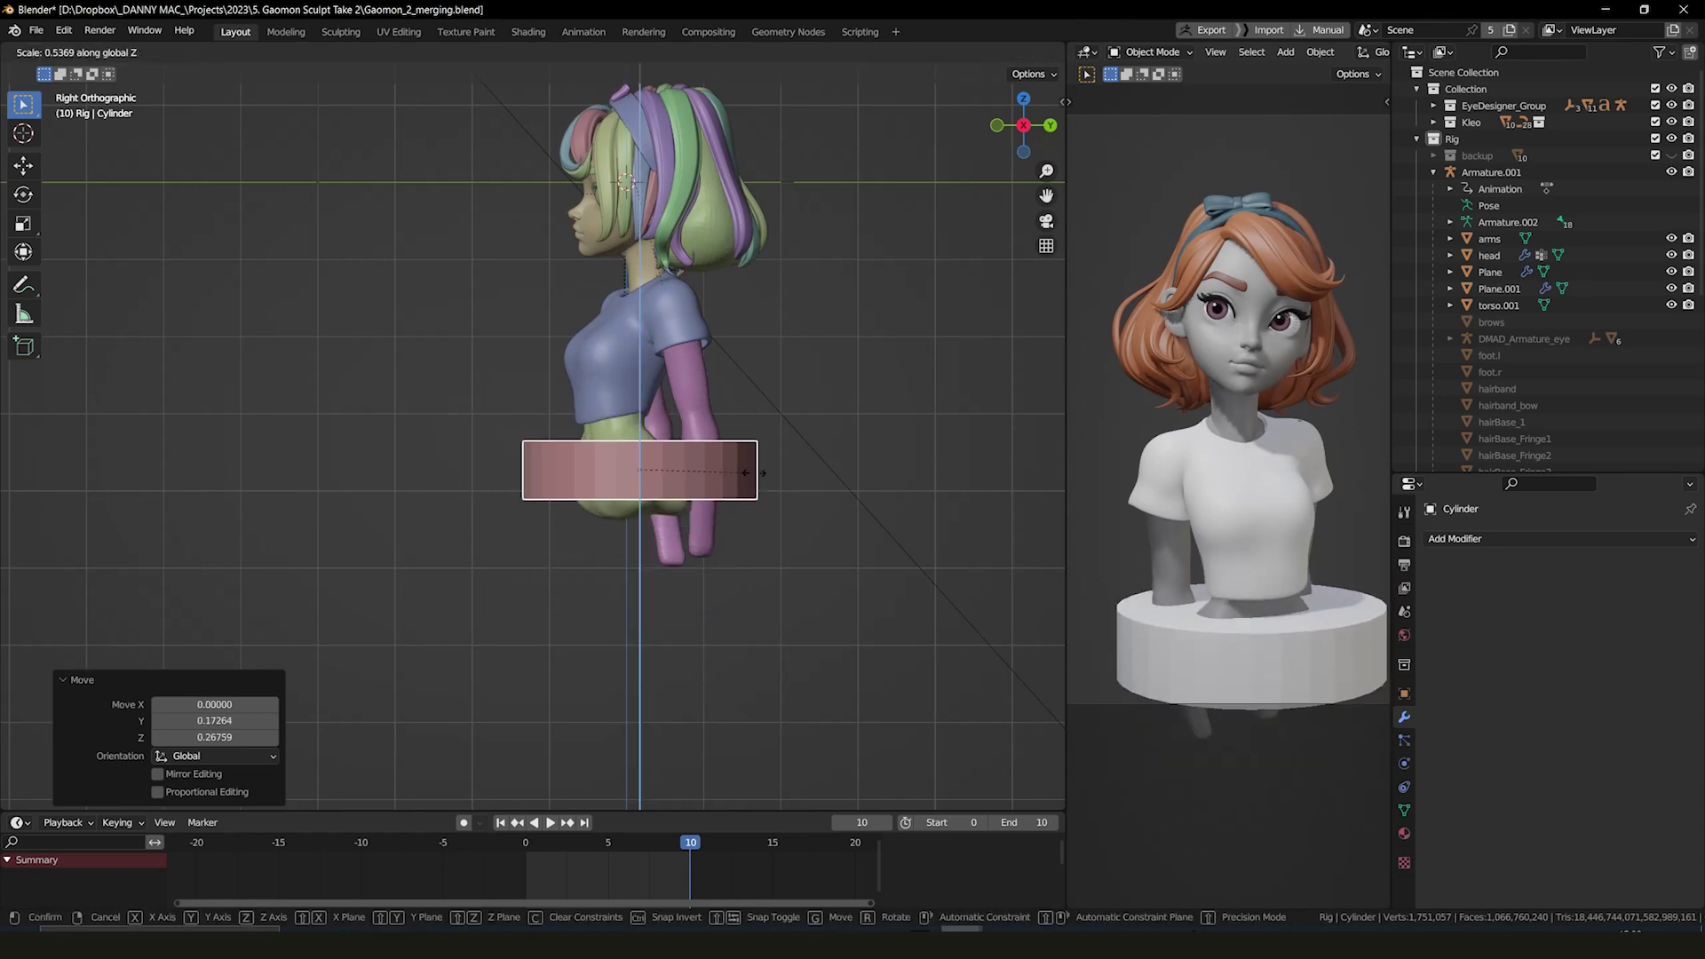
left_click(733, 445)
Step: Reposition the cylinder base in top view so it sits centred around the torso
mouse_move(734, 445)
middle_mouse_down()
mouse_move(622, 400)
mouse_move(566, 422)
middle_mouse_up()
key("KP_7")
key("g")
left_click(620, 386)
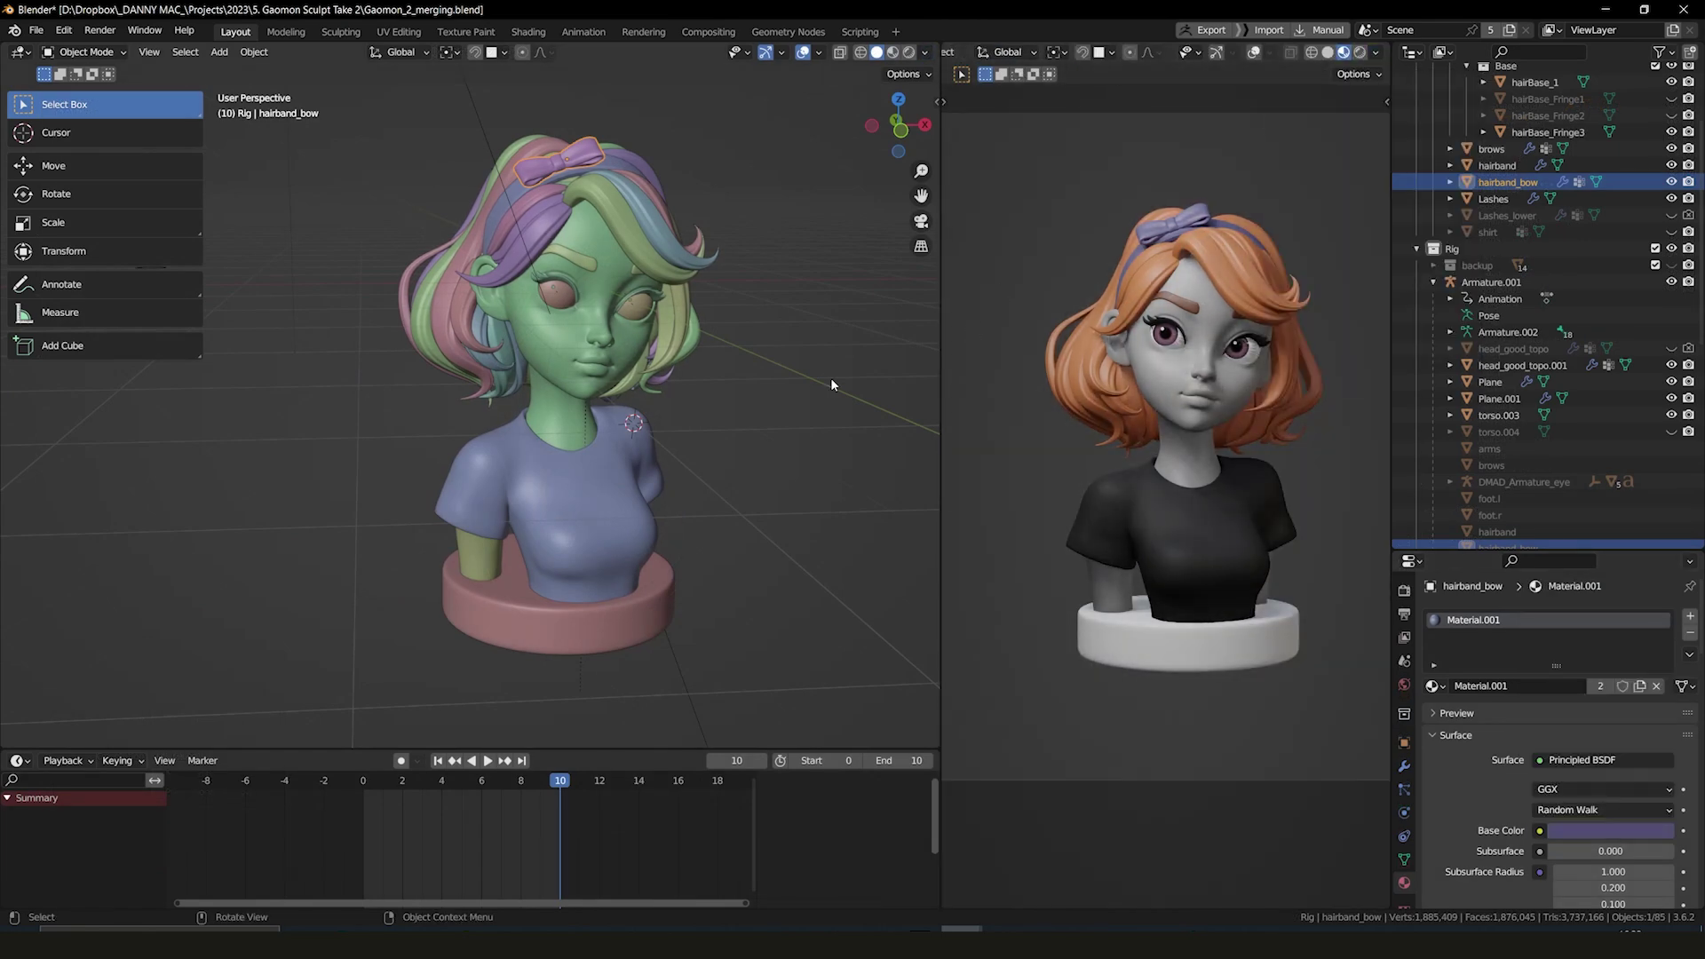
Step: Add a mesh plane, move it to the underside of the base and scale it up as a large floor
scroll(830, 377, "down", 4)
middle_click_drag(829, 376, 673, 414)
key("shift+a")
left_click(764, 417)
key("KP_3")
key("g")
left_click(549, 524)
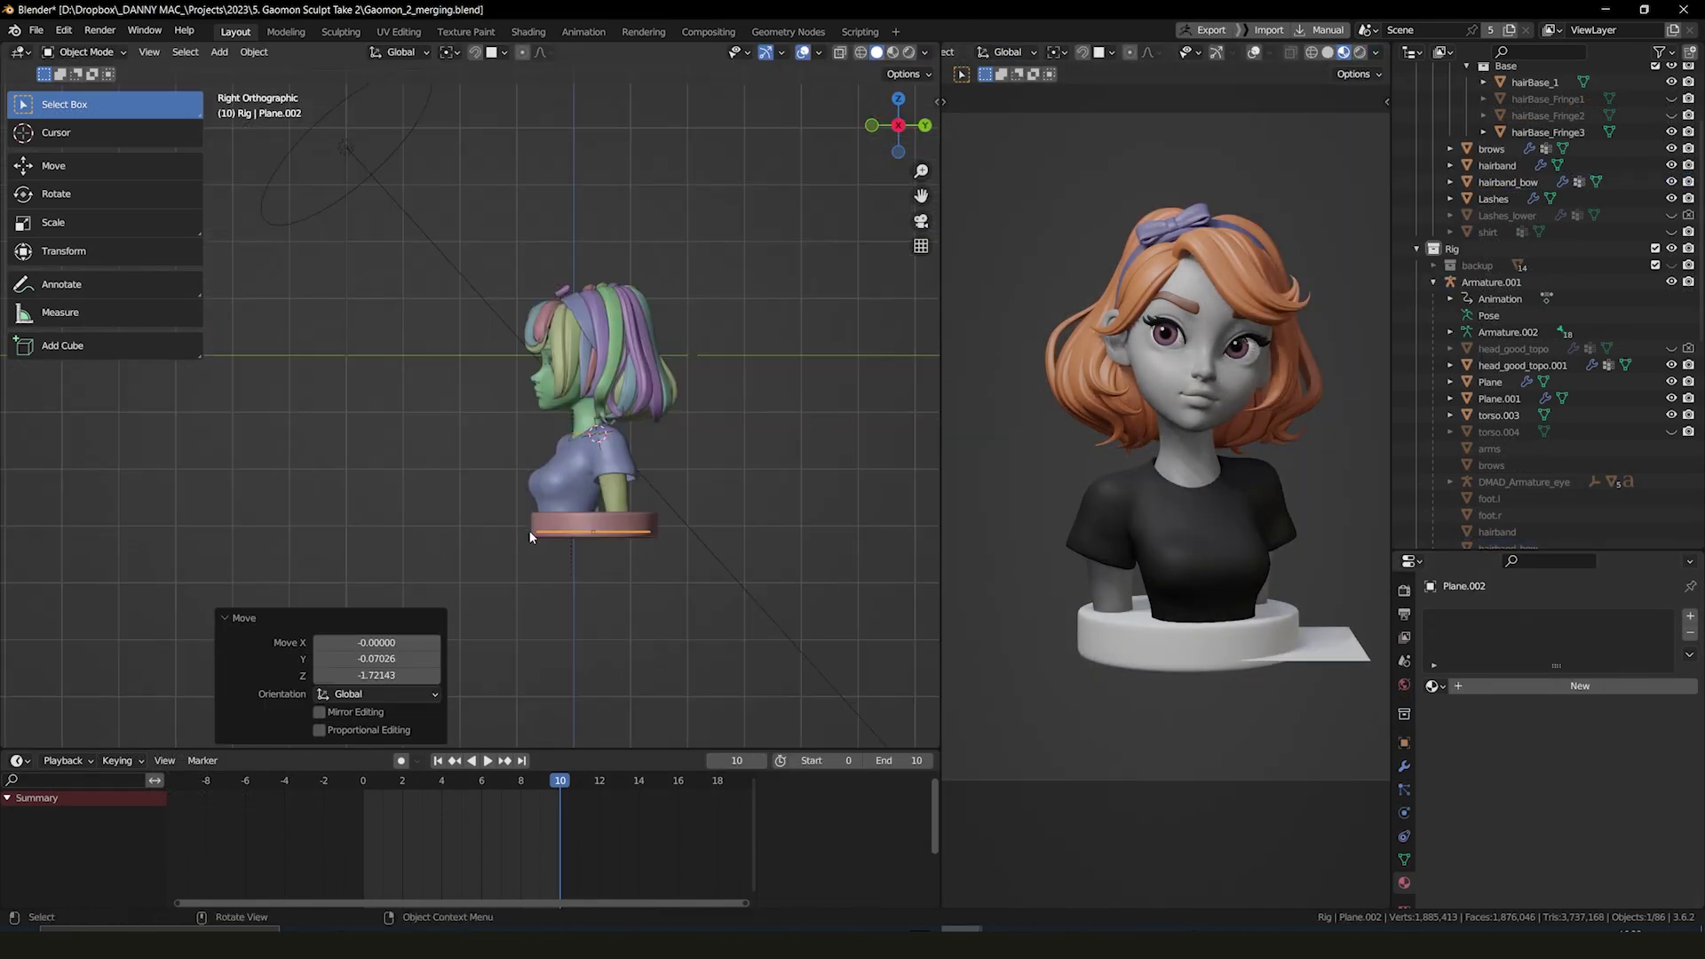
key("s")
left_click(549, 520)
Step: Extrude the floor plane's rear edge upward along Z in Edit Mode to form a backdrop wall
middle_click_drag(549, 519, 675, 479)
key("Tab")
left_click(693, 479)
key("e")
left_click(722, 499)
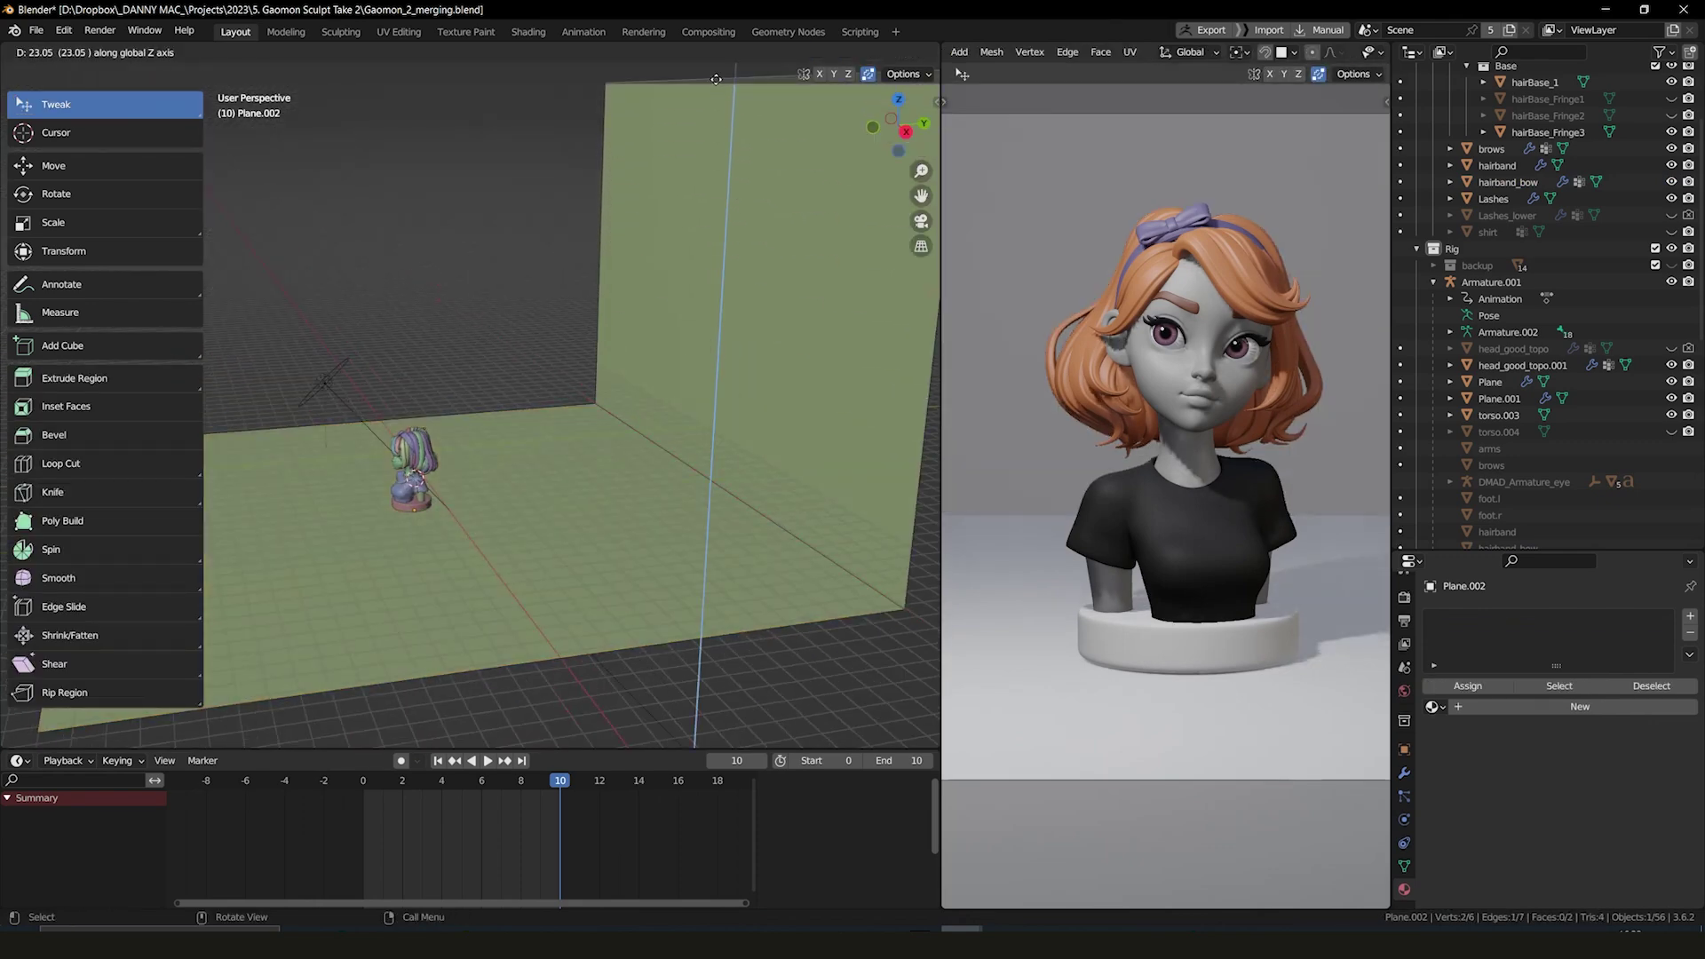
left_click(657, 600)
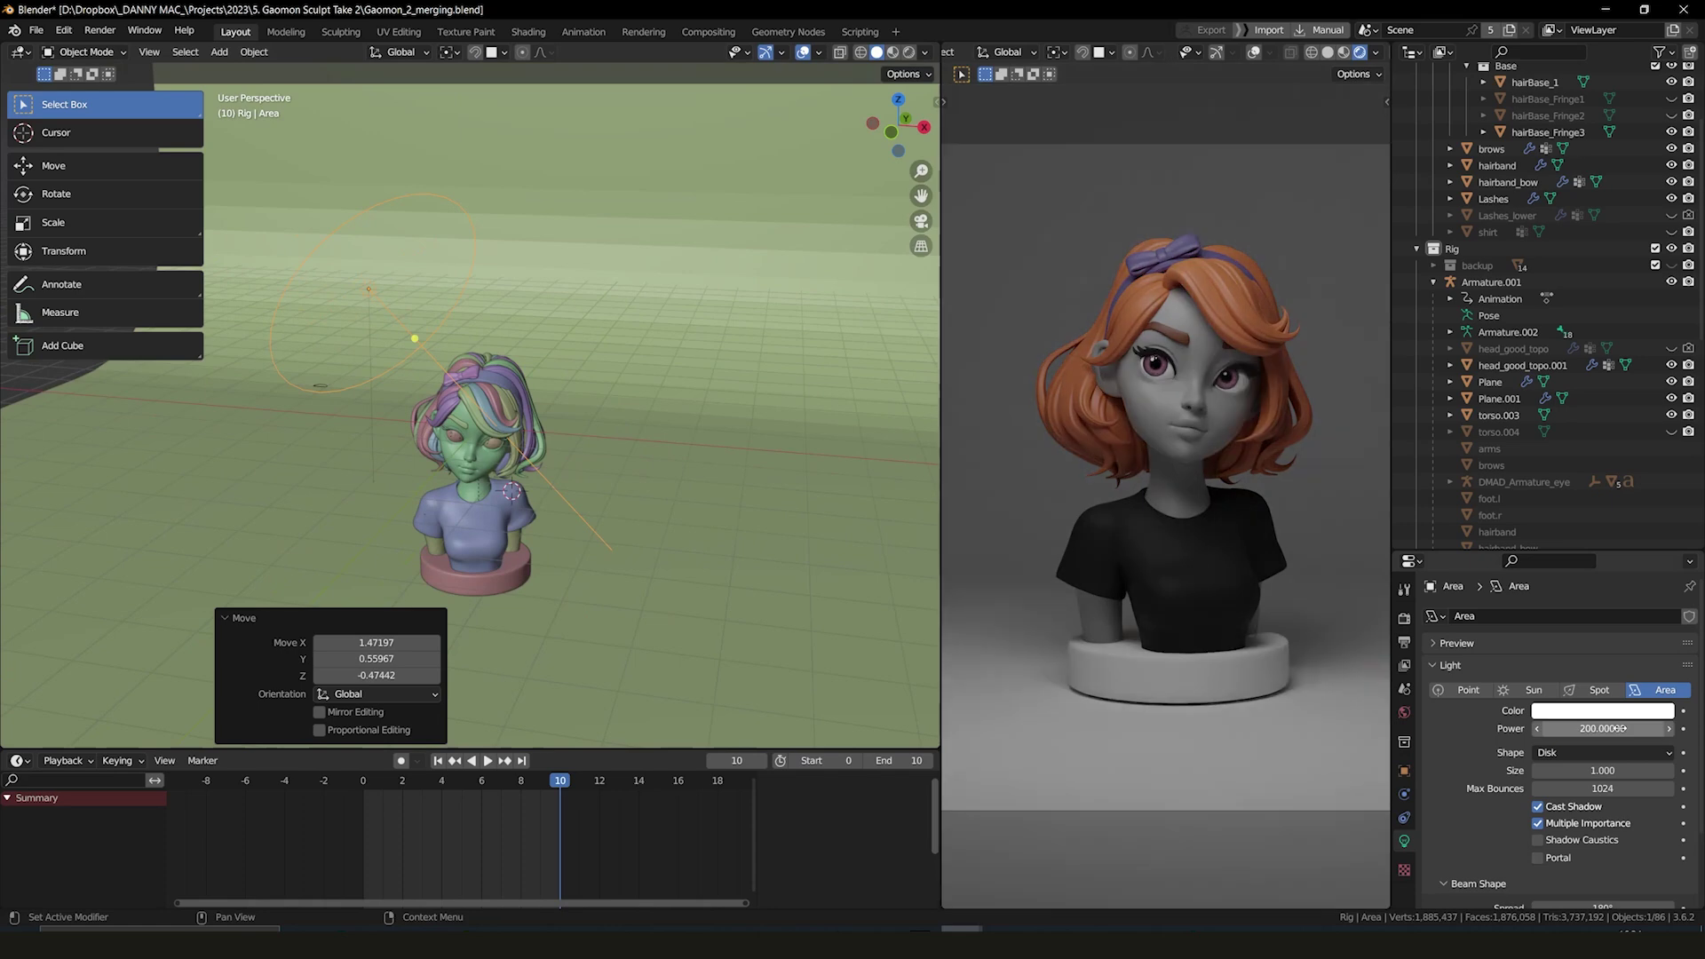
Step: Set the area light's power to 350
scroll(469, 421, "up", 3)
middle_click_drag(469, 421, 529, 463)
key("Return")
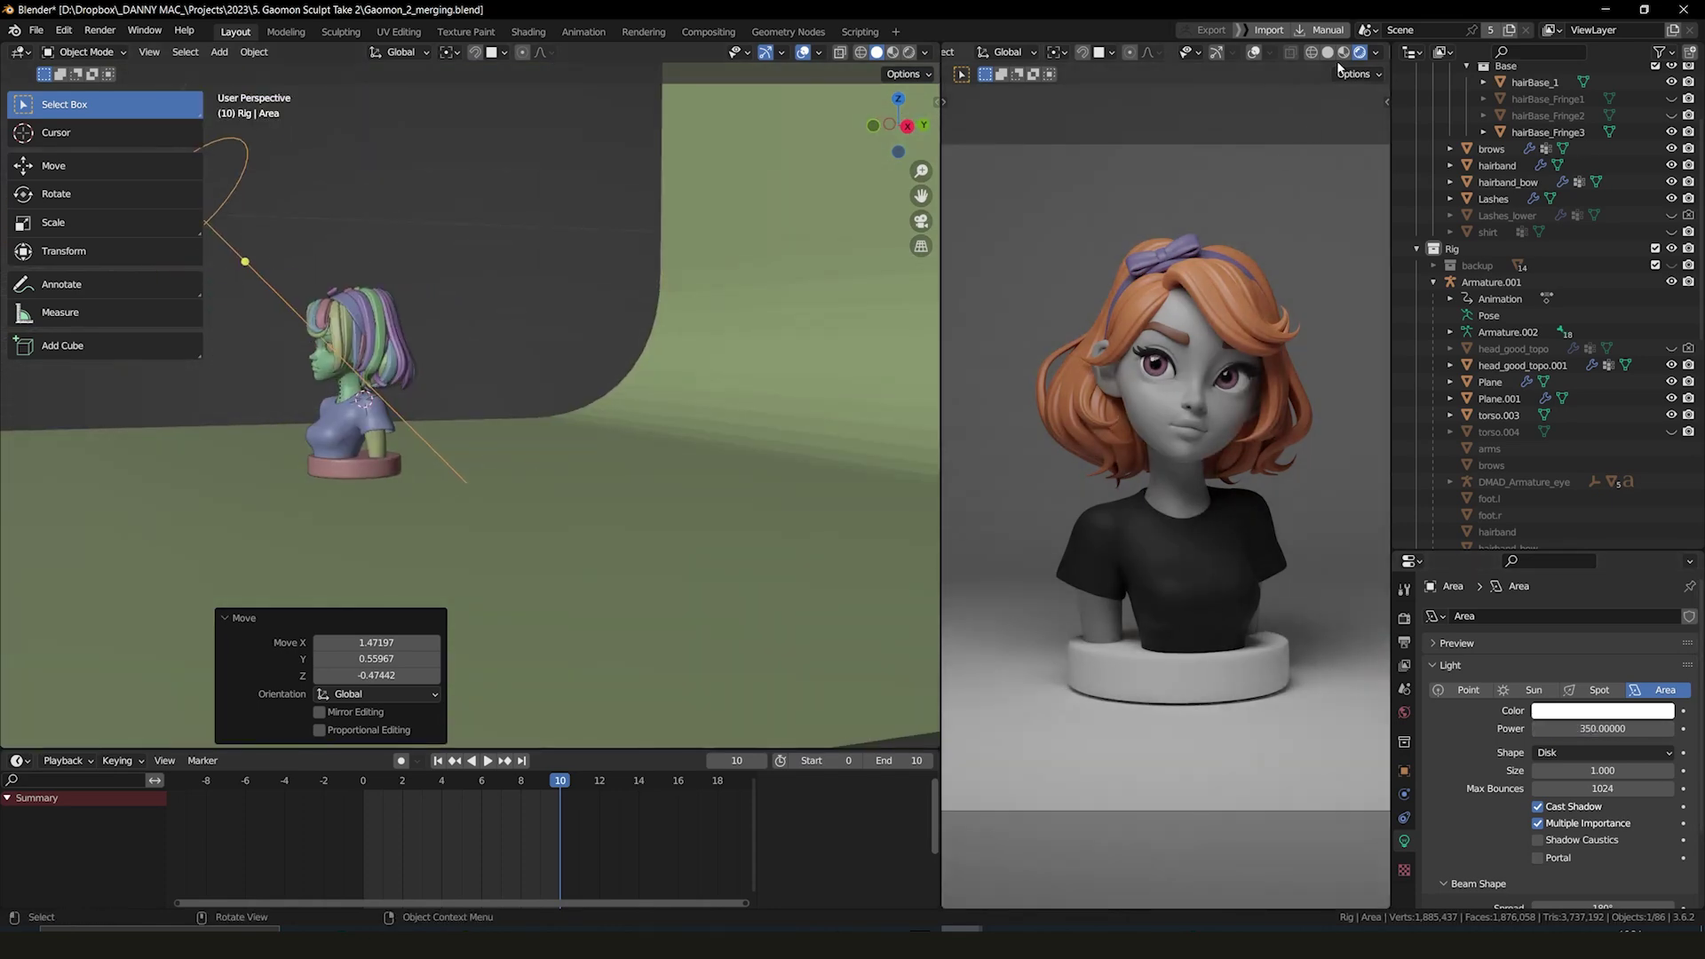
Step: Turn off Scene World in the rendered viewport shading and try several HDRI environments on the bust
left_click(1314, 150)
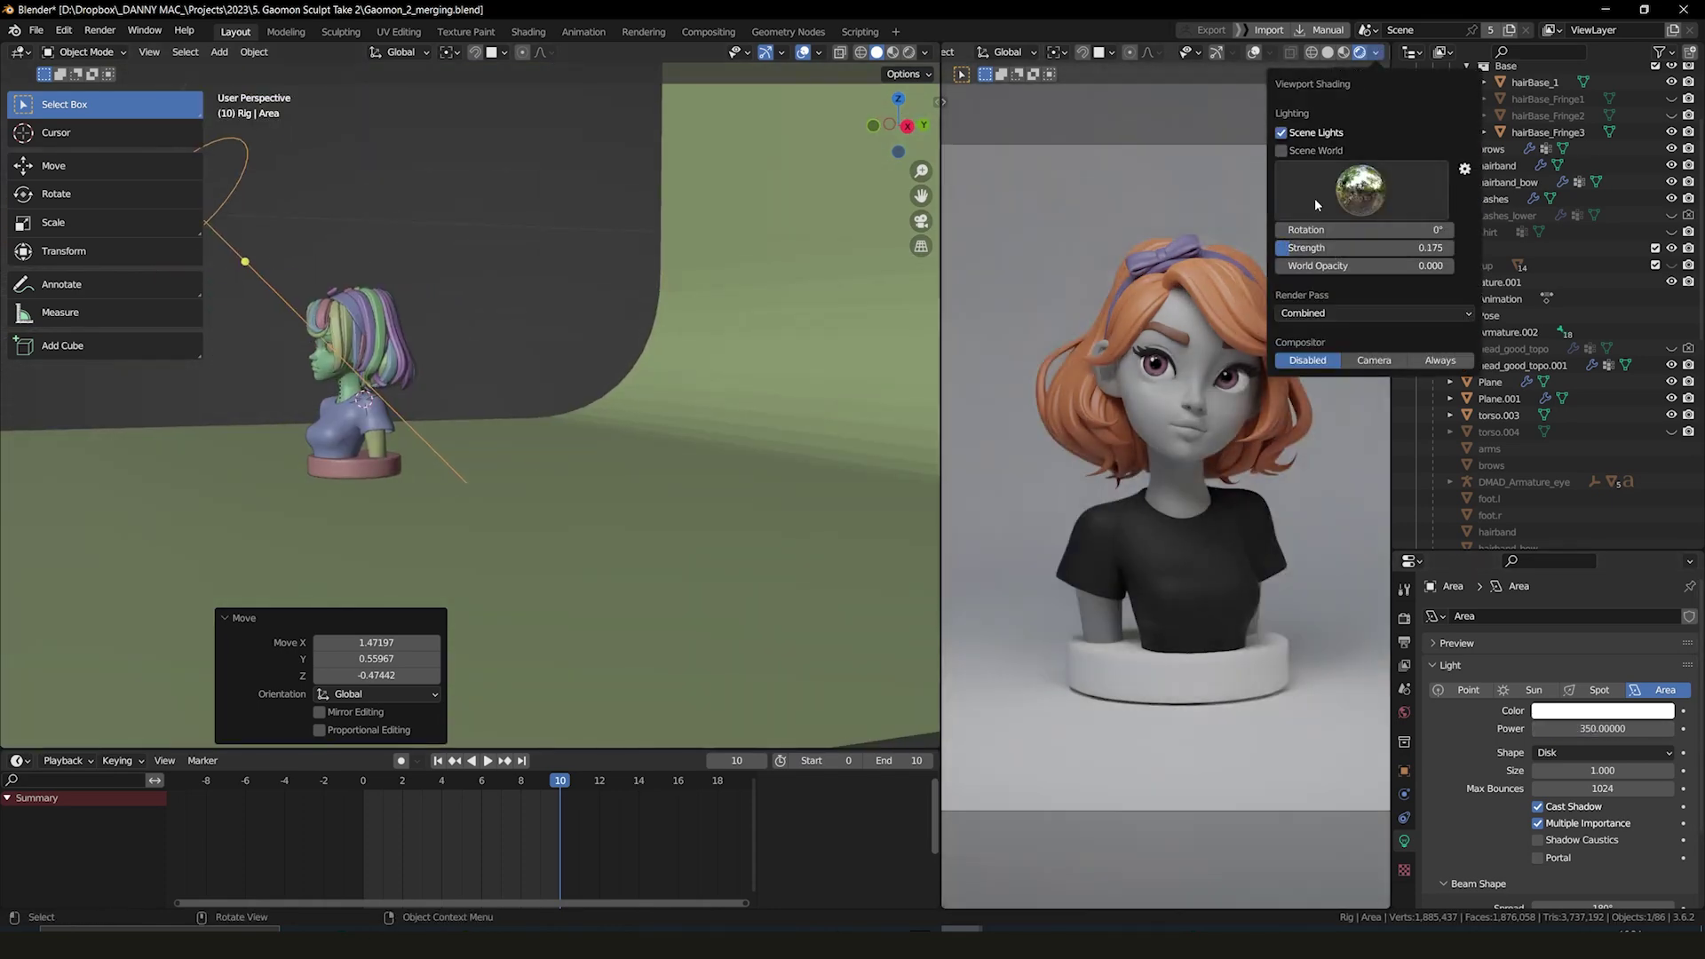
left_click(1136, 252)
left_click(1200, 266)
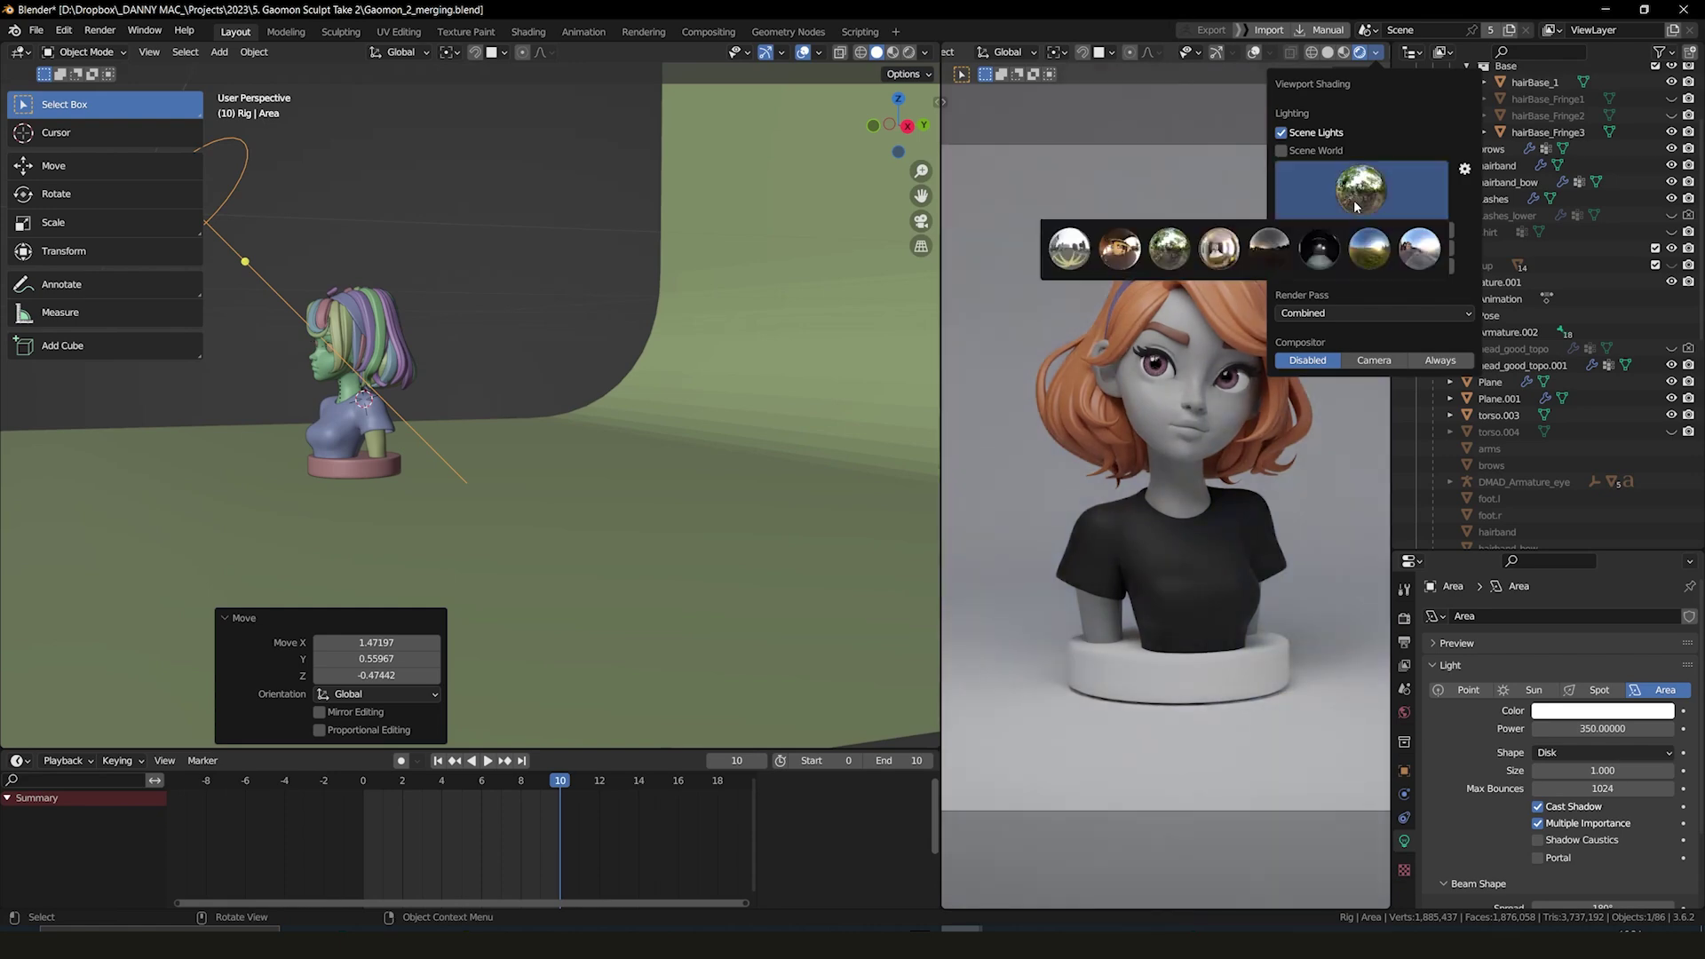
left_click(1367, 195)
left_click(1319, 250)
left_click(1385, 200)
left_click(1370, 251)
left_click(1403, 202)
left_click(1419, 251)
Step: Move the backdrop plane along Z in side view to line its floor up with the underside of the base
middle_click_drag(532, 408, 737, 411)
scroll(527, 407, "up", 8)
key("KP_3")
key("g")
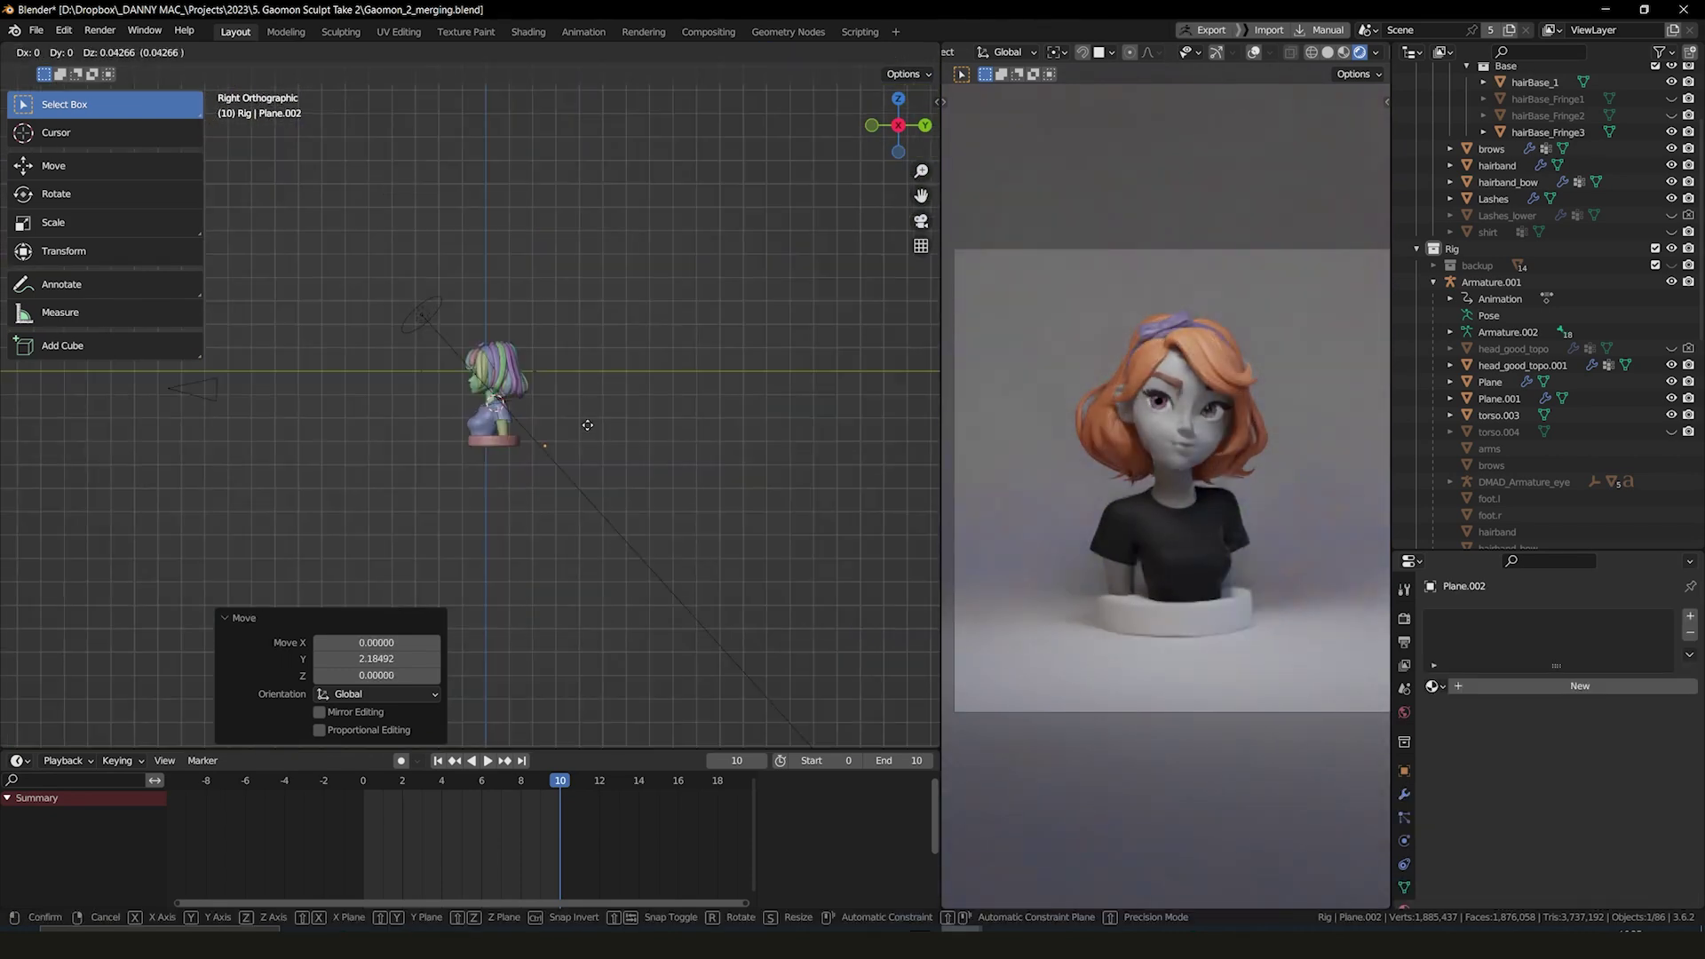
left_click(587, 424)
scroll(531, 538, "up", 6)
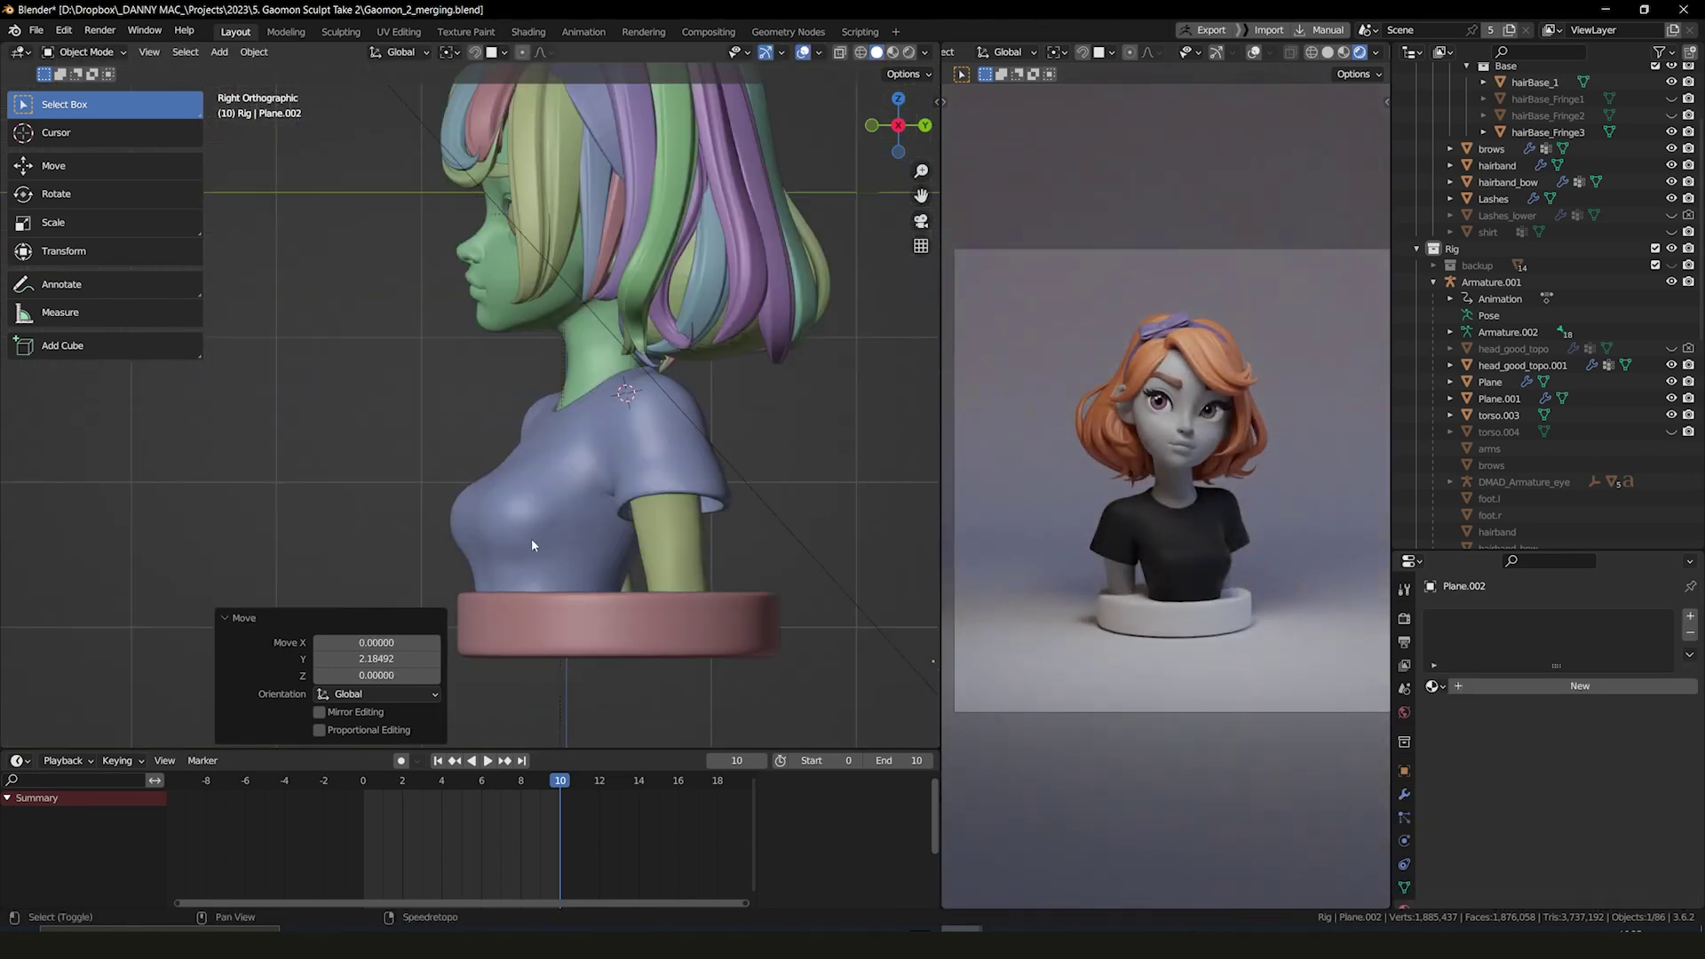
Step: Select the area light and set the viewport's HDRI strength to 0
middle_click_drag(531, 539, 550, 461)
scroll(550, 462, "down", 4)
left_click(358, 189)
left_click(1375, 51)
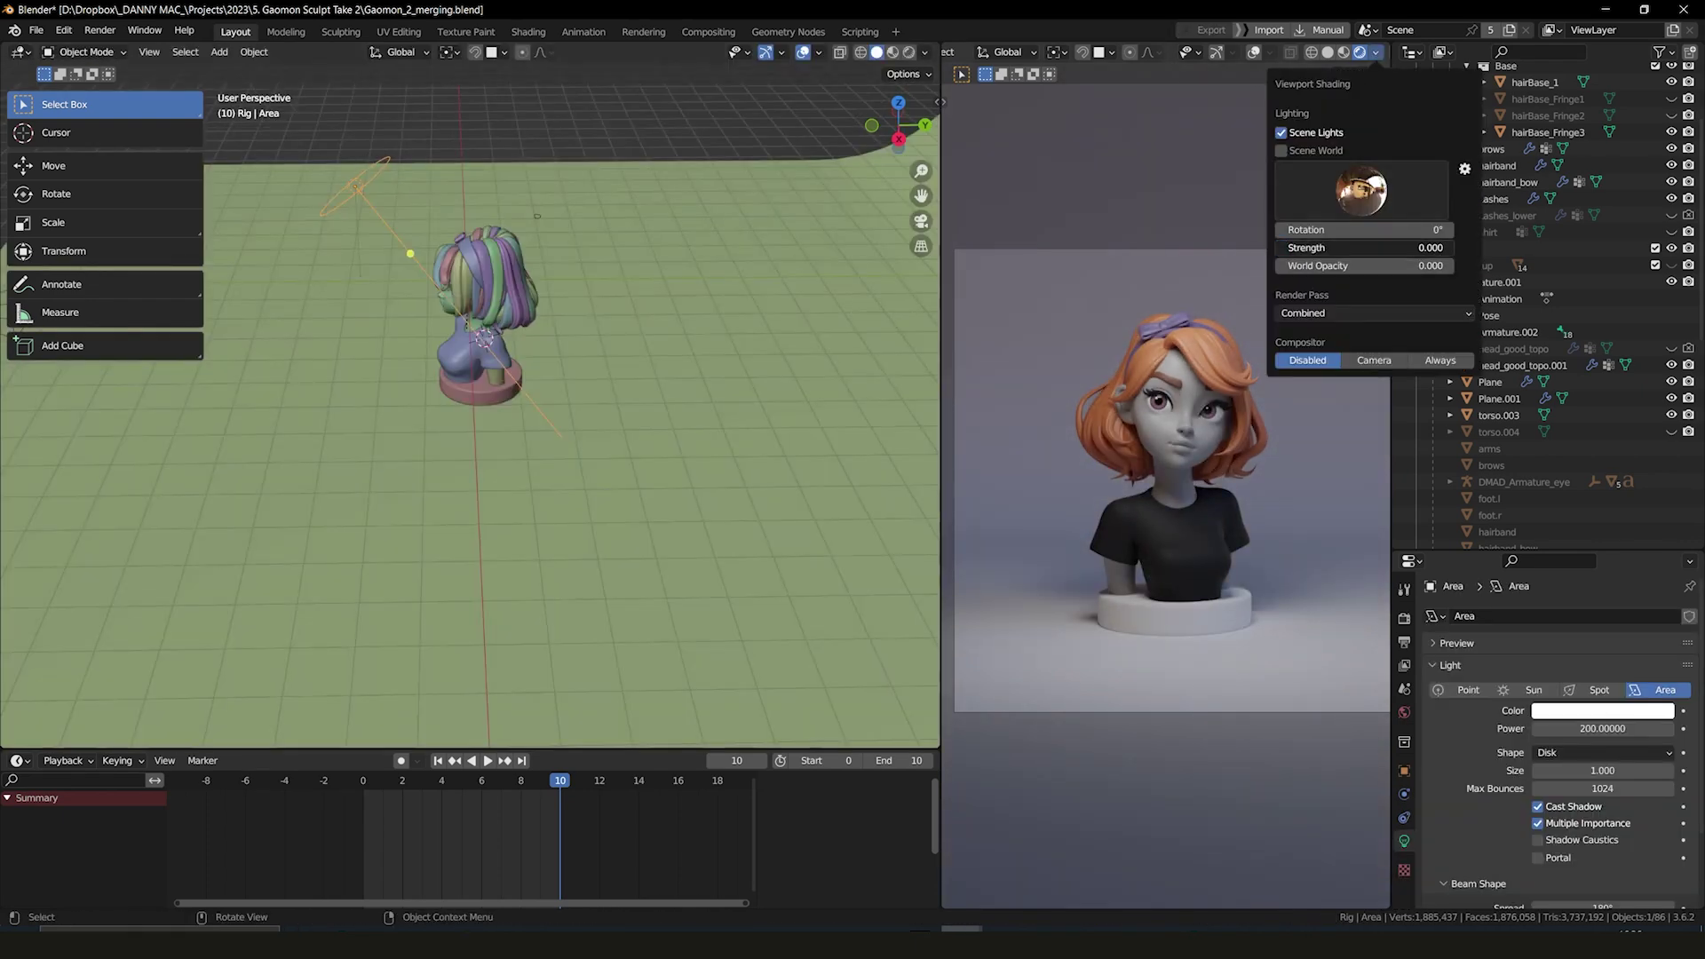
key("s")
key("Return")
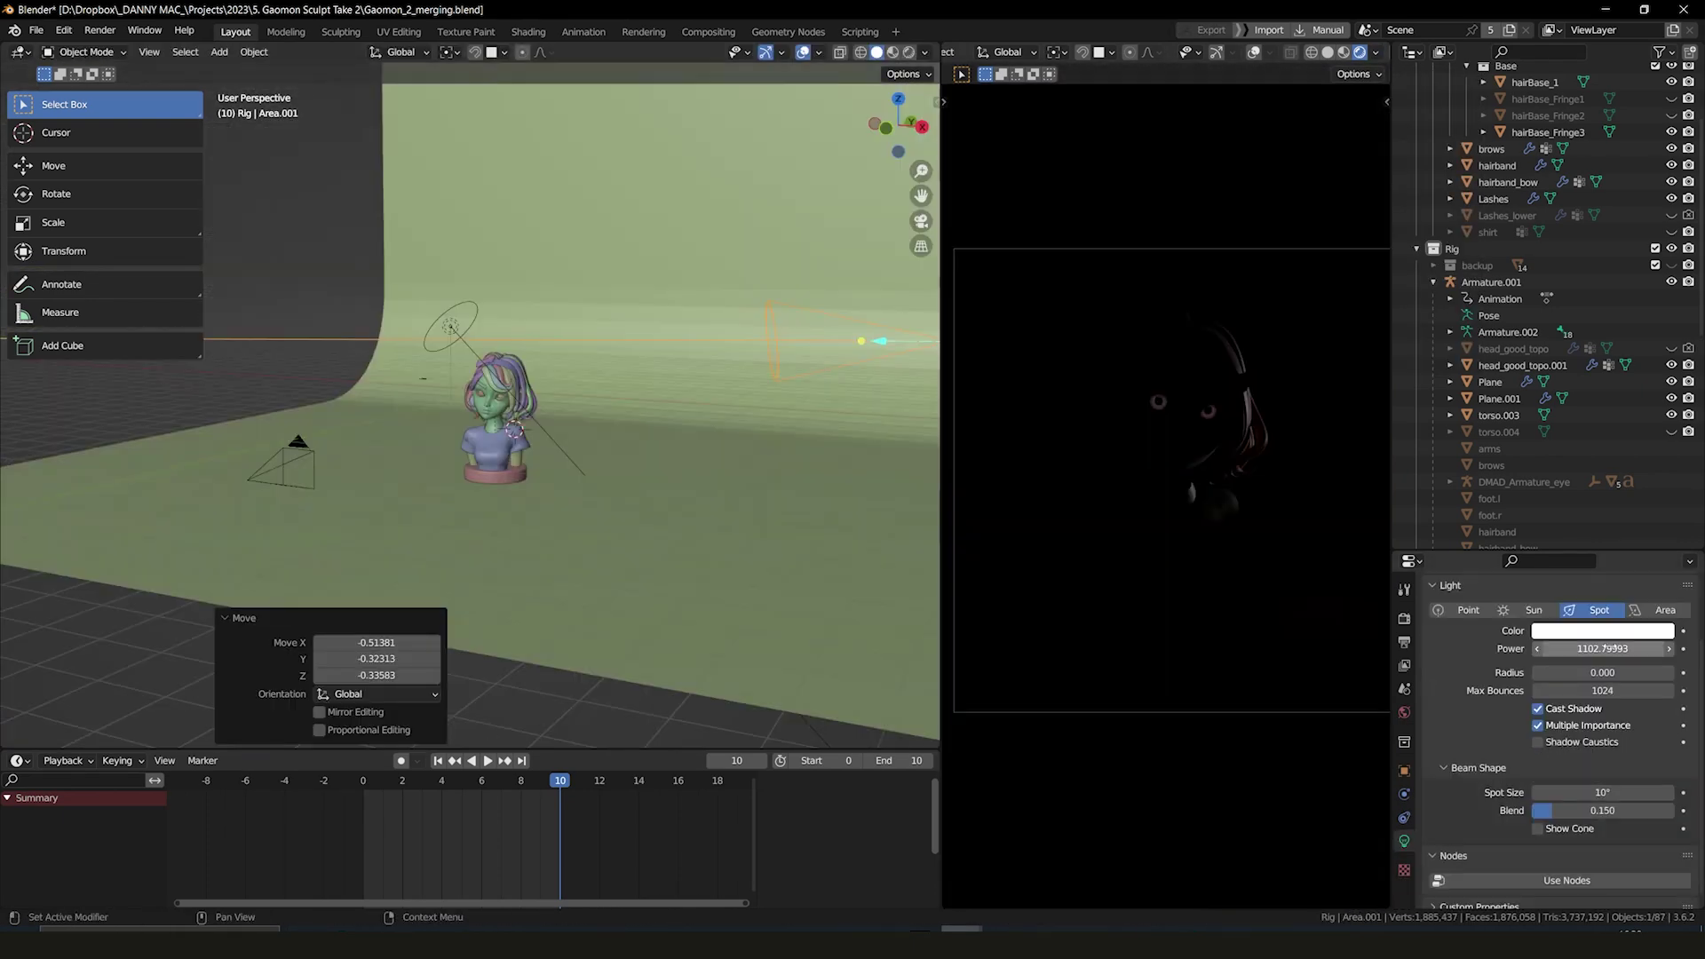
Step: Set the area light's power to 200 and enable Scene World lighting in the rendered viewport
key("KP_7")
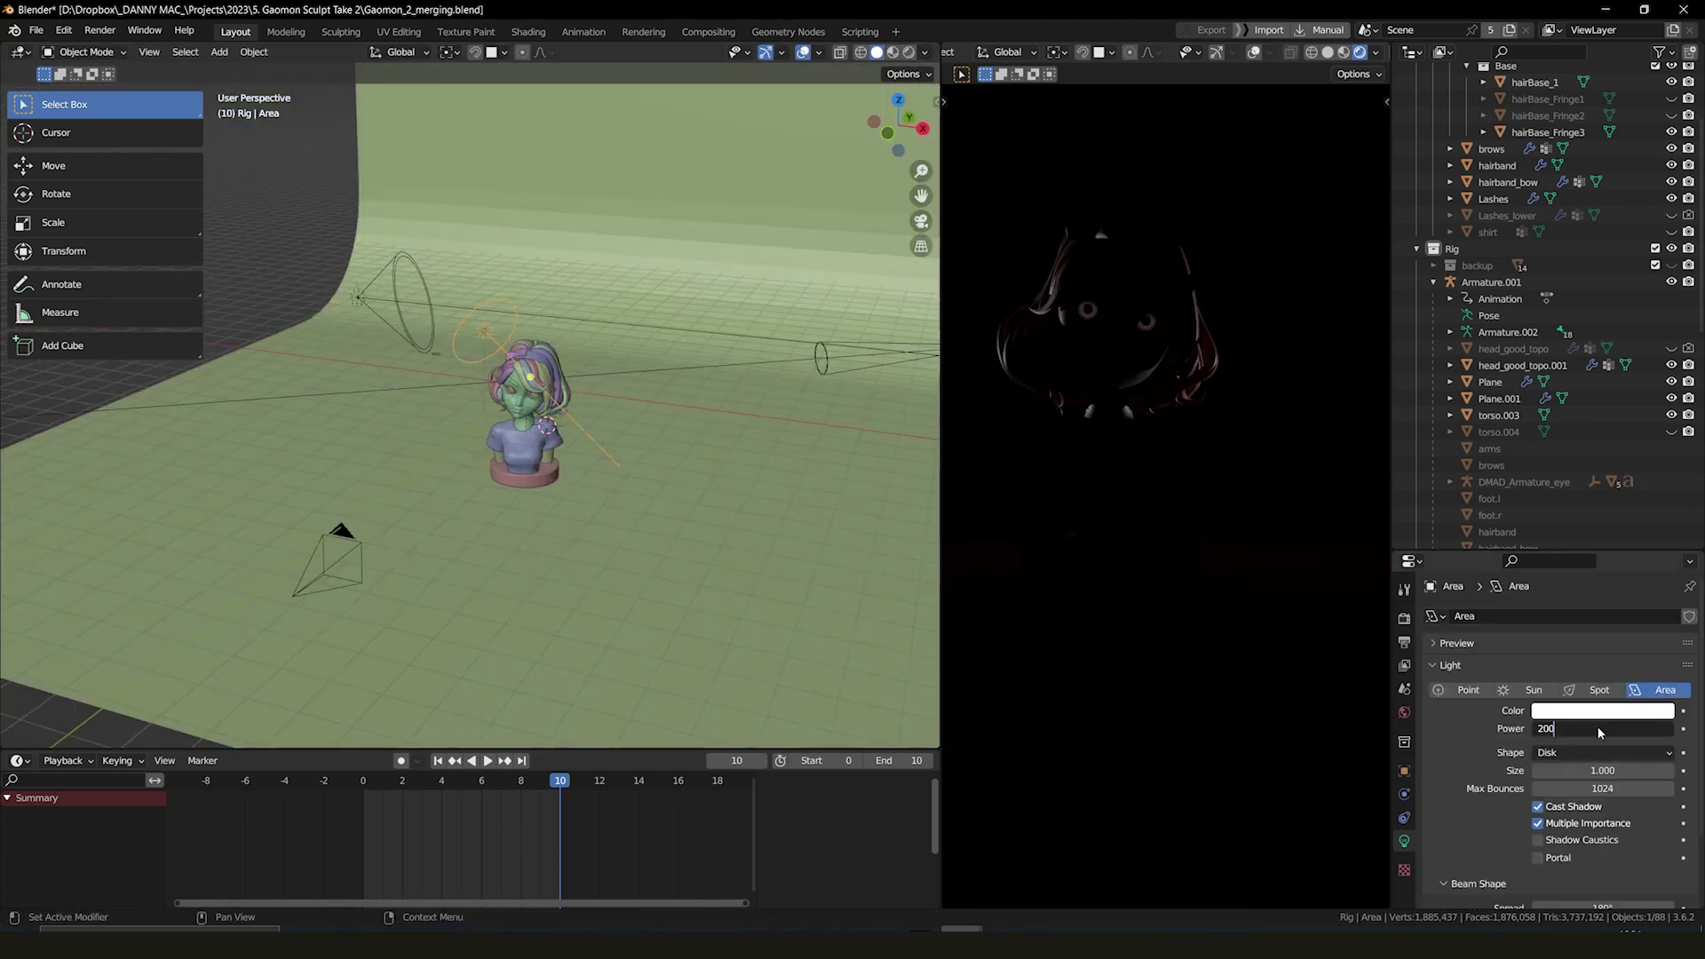
key("Return")
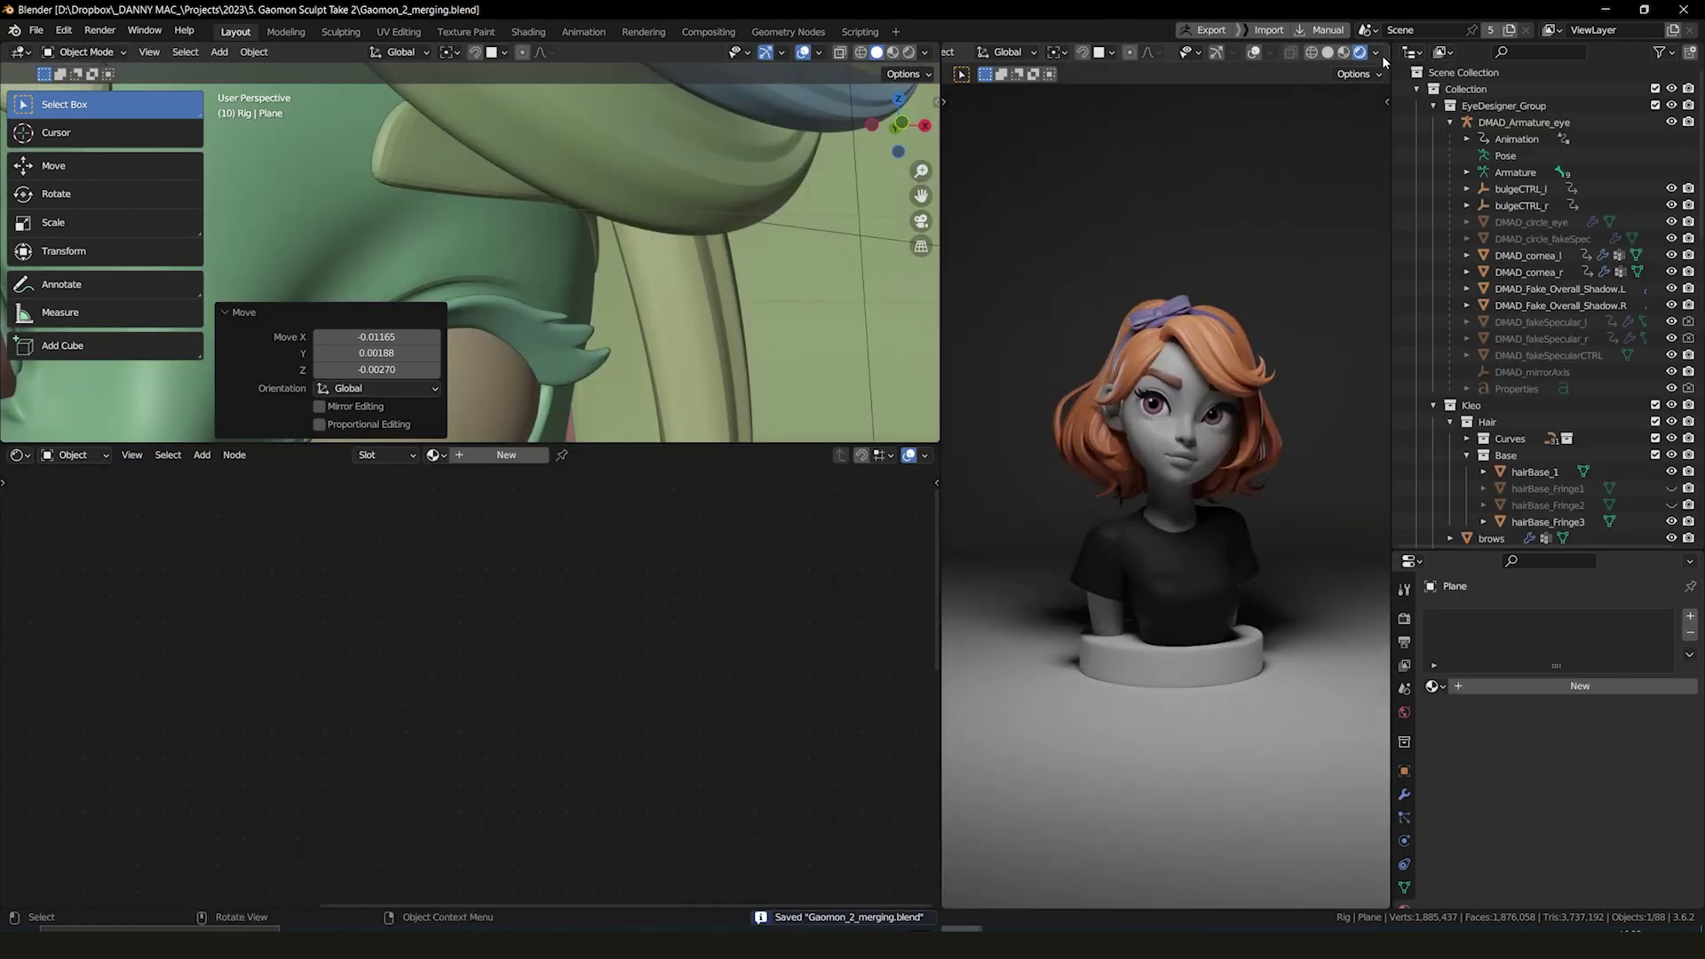
left_click(1376, 51)
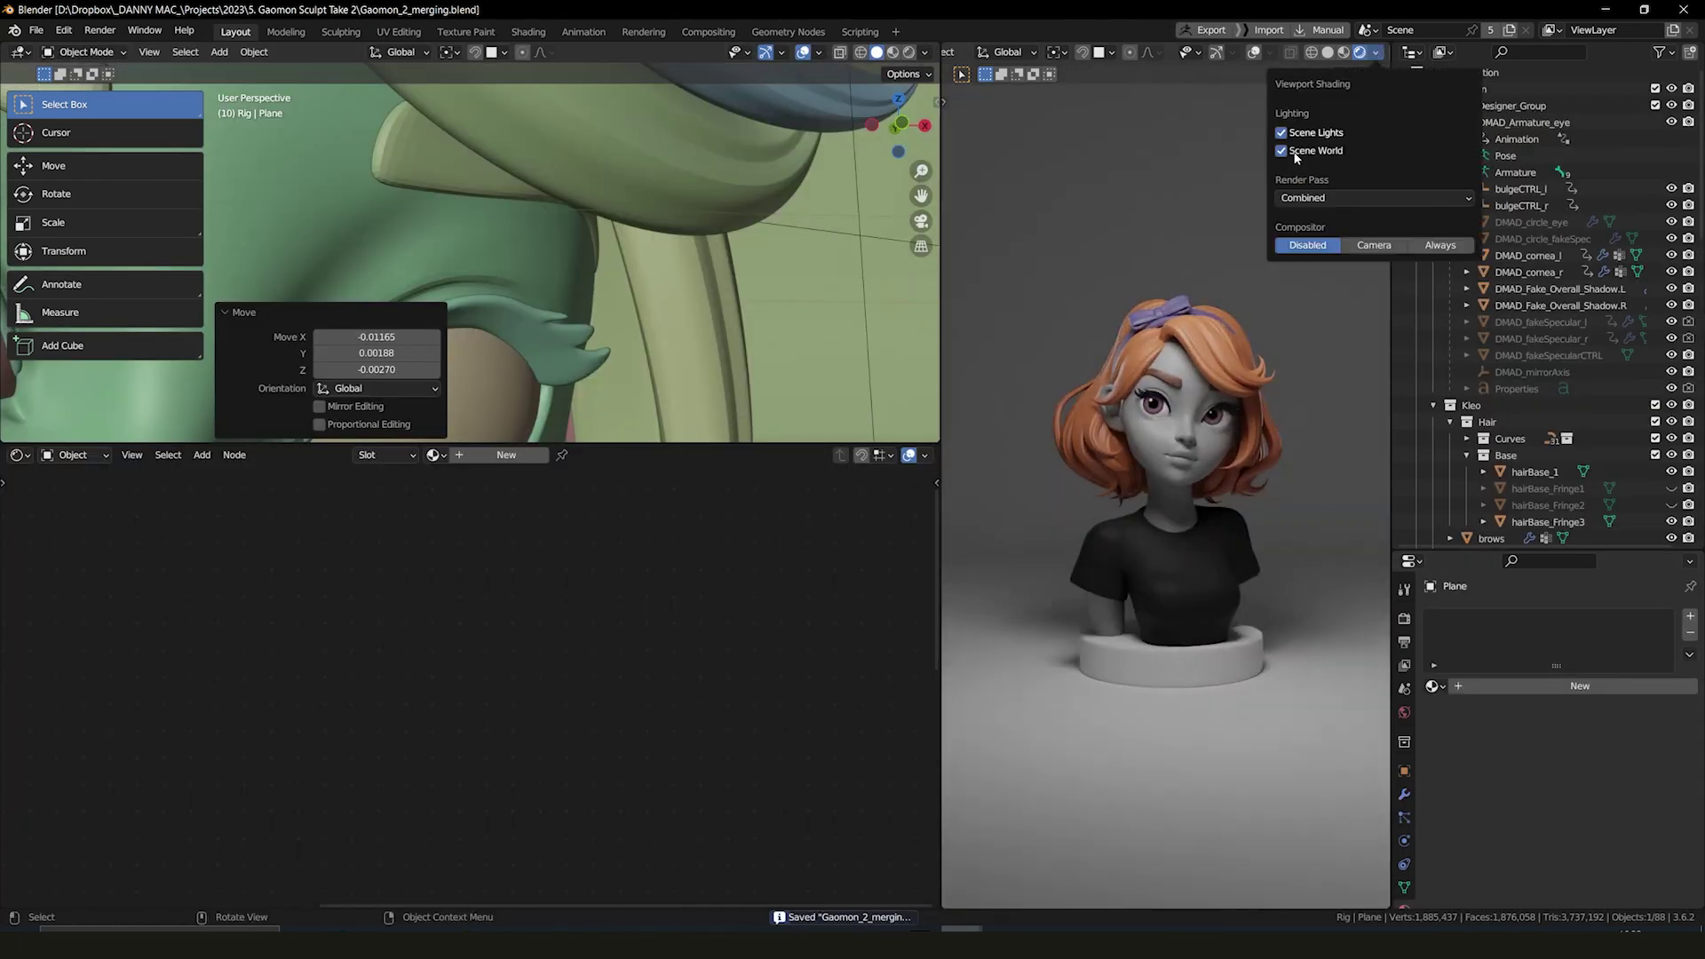
left_click(1281, 150)
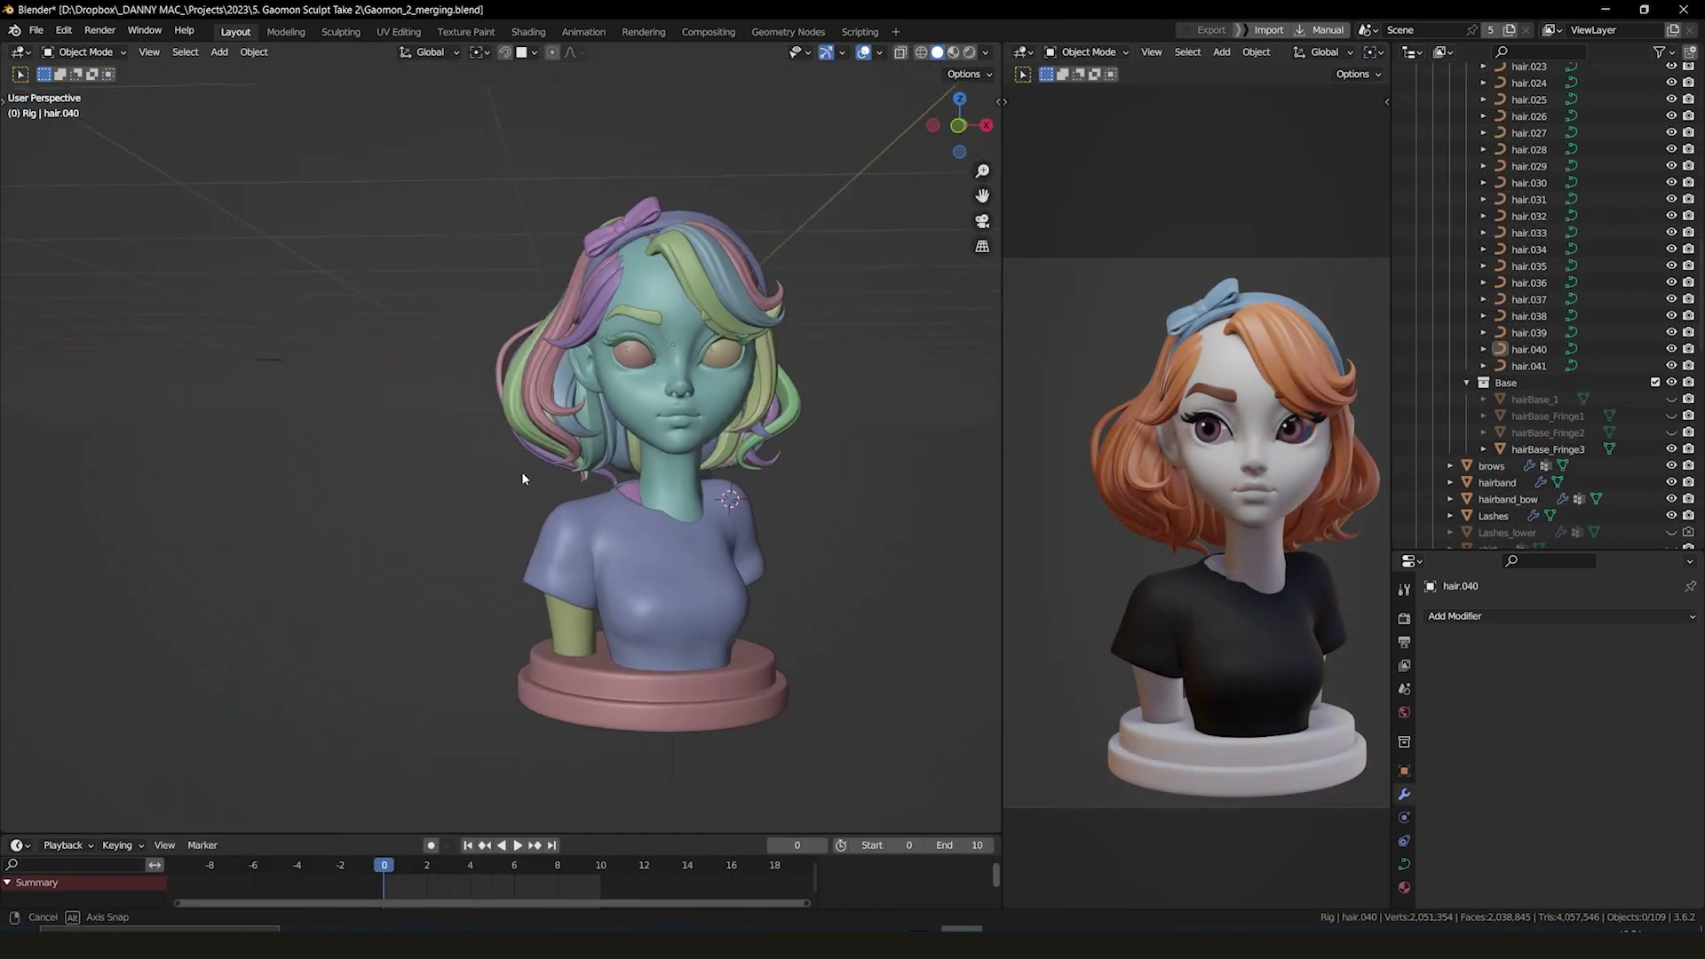
Step: Select the head mesh, widen the camera viewport and open a Shader Editor beneath the main viewport
left_click(643, 527)
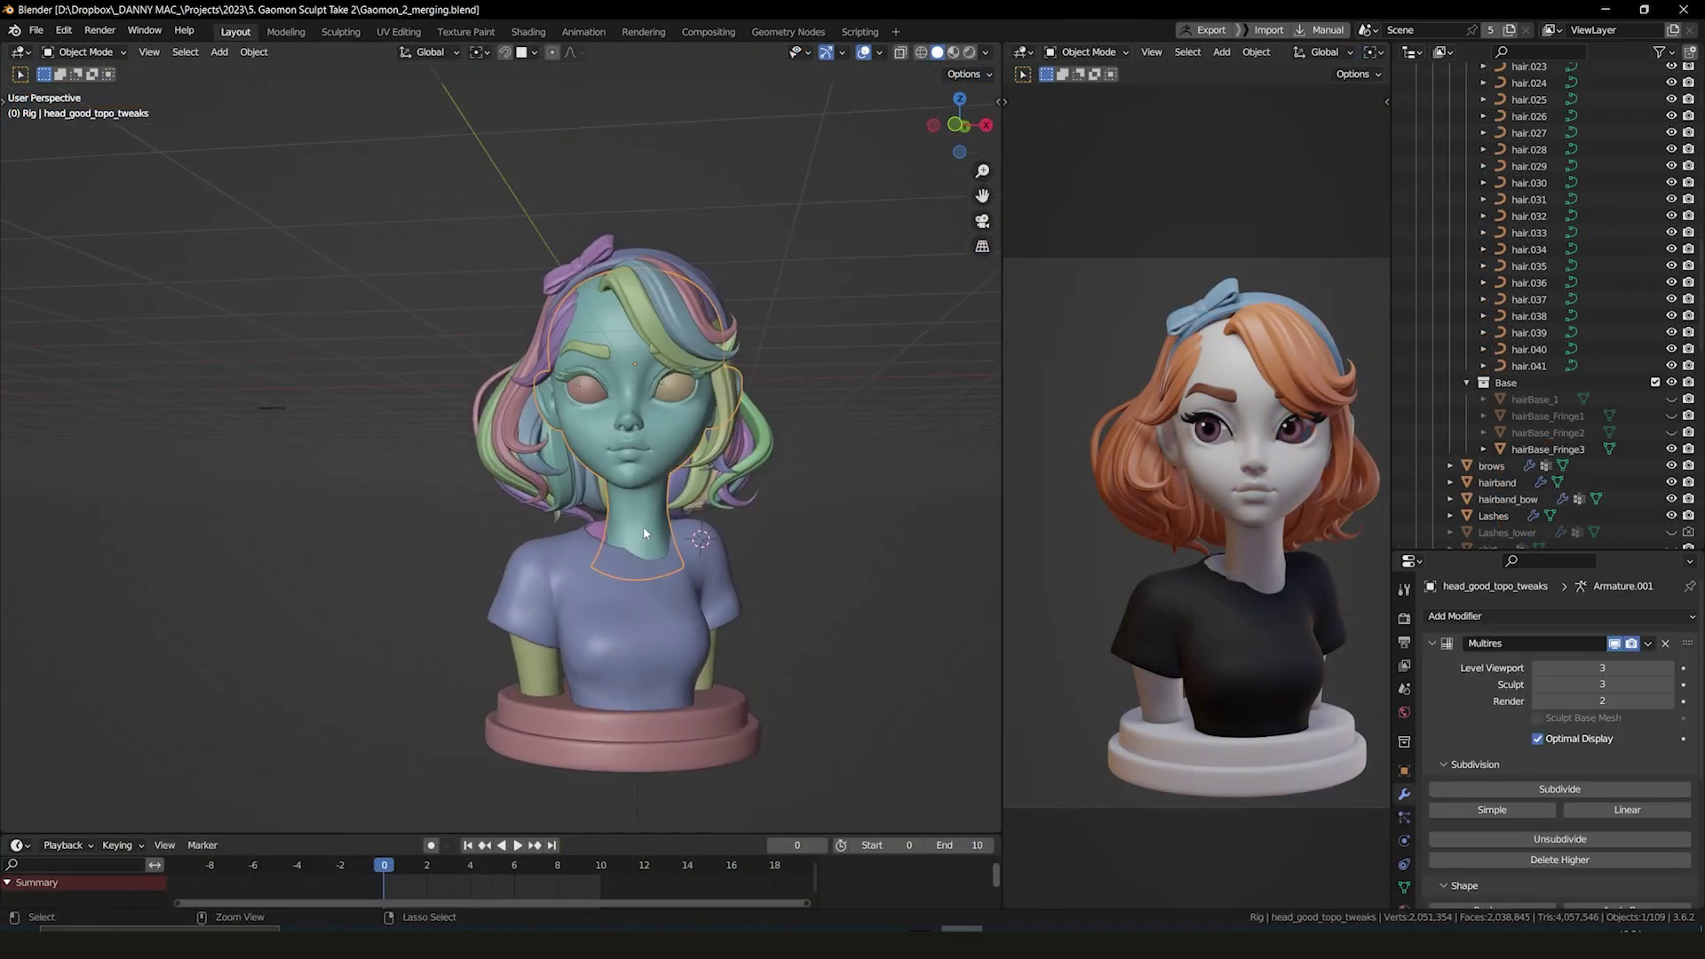
left_click_drag(1389, 475, 1475, 461)
scroll(739, 465, "up", 5)
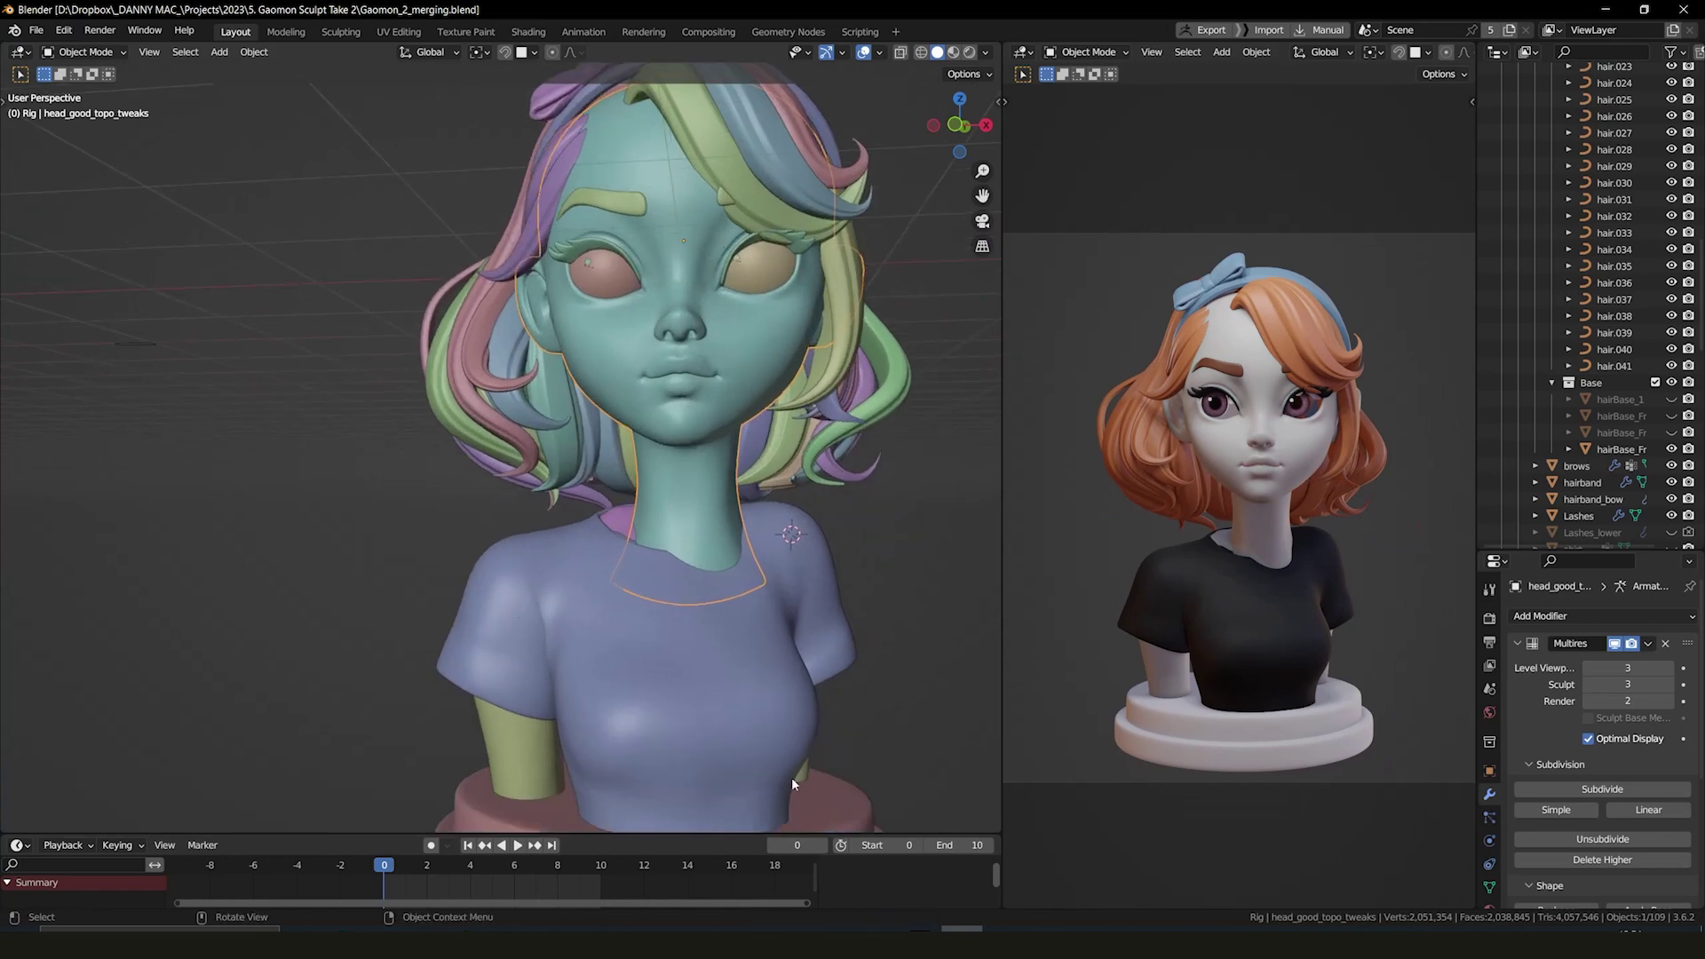
left_click_drag(742, 836, 743, 671)
key("shift+F3")
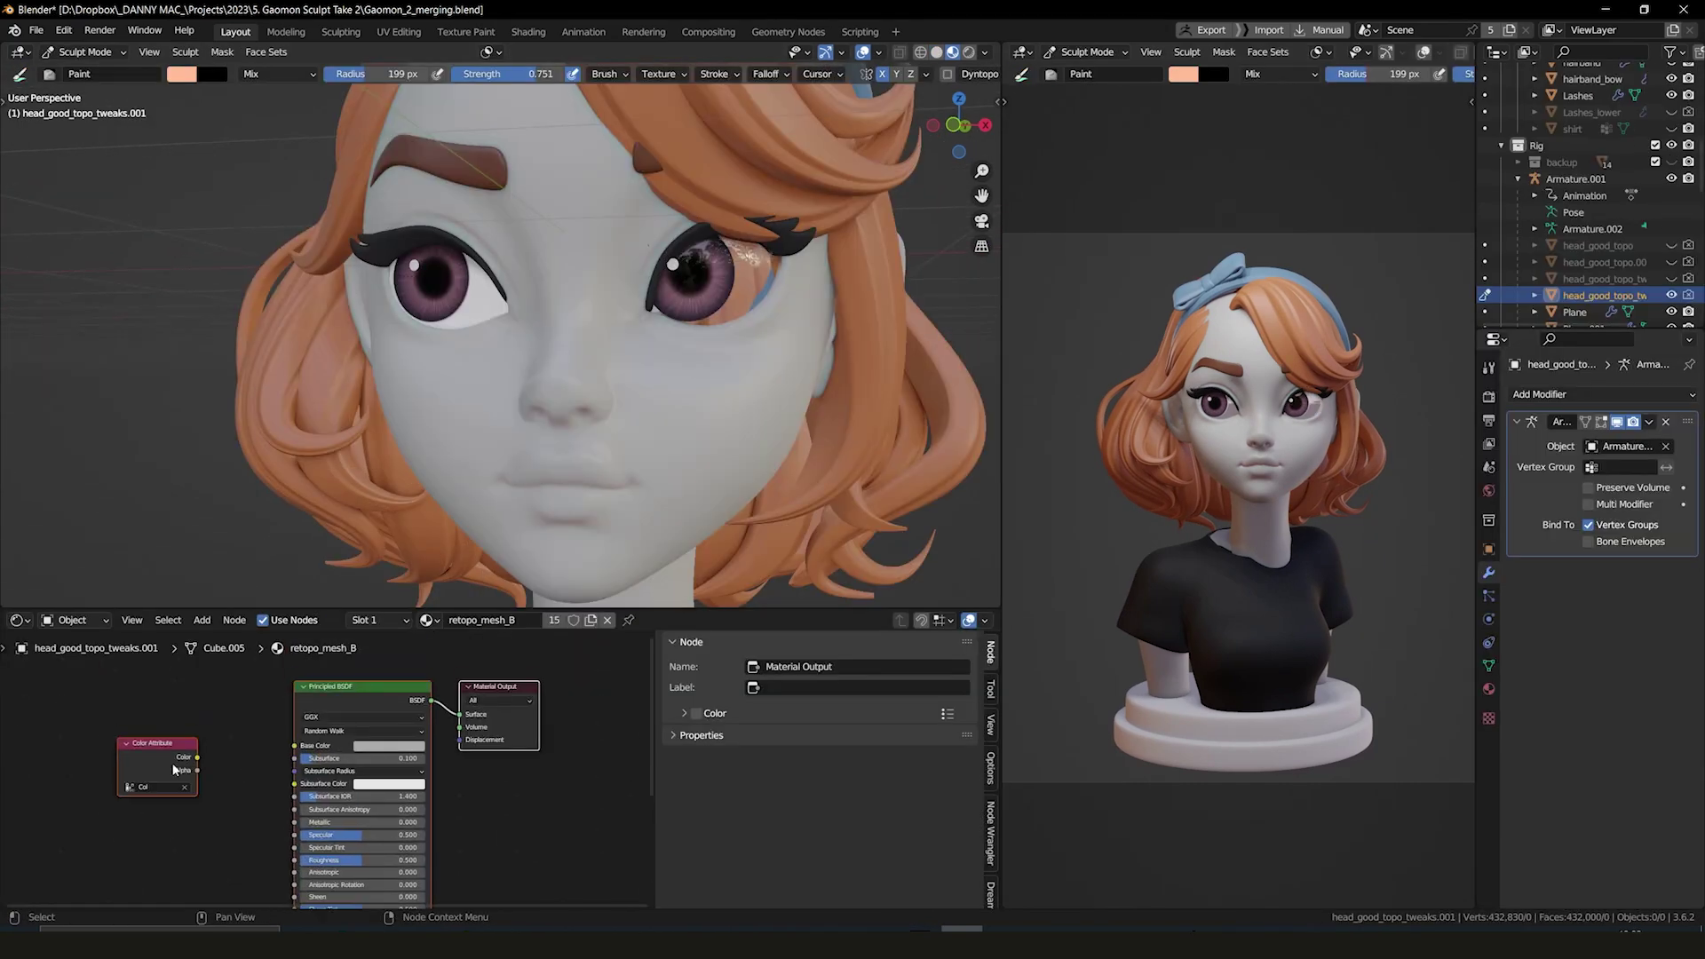
Step: Link the head material's Color Attribute to Base Color and paint a skin tone with rosy cheeks on the face
left_click_drag(549, 610, 549, 764)
scroll(531, 437, "down", 6)
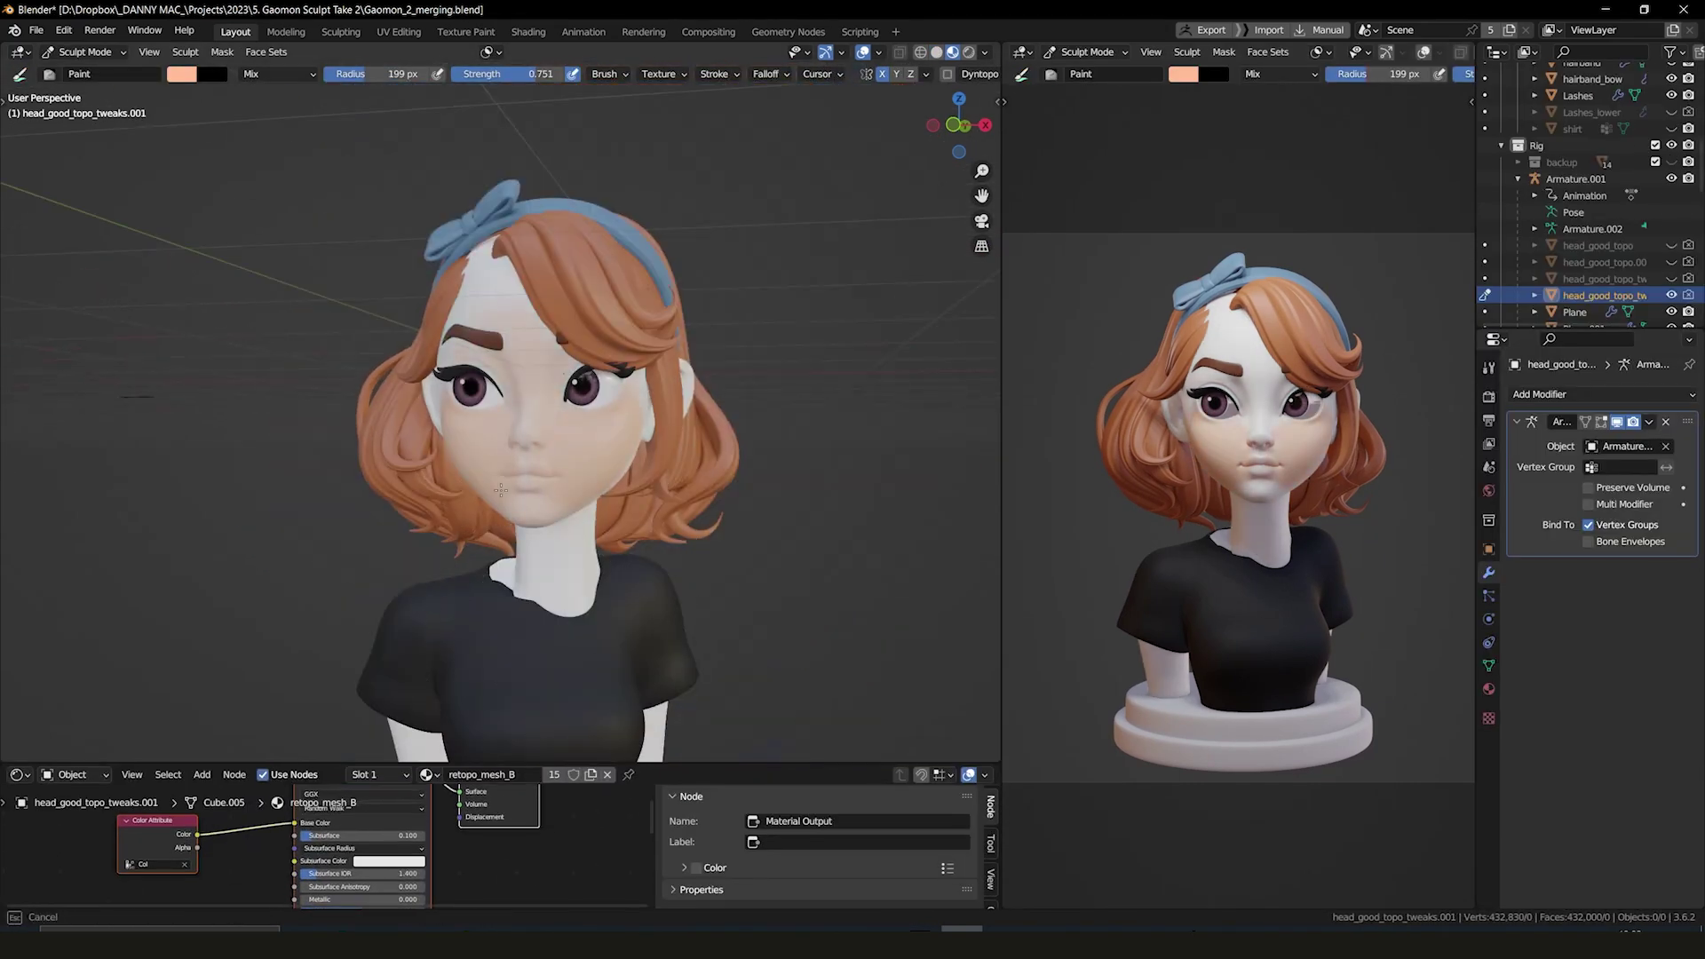
mouse_move(611, 391)
middle_mouse_down()
mouse_move(609, 427)
mouse_move(555, 198)
mouse_move(532, 426)
middle_mouse_up()
key("KP_Divide")
middle_click_drag(570, 340, 612, 205)
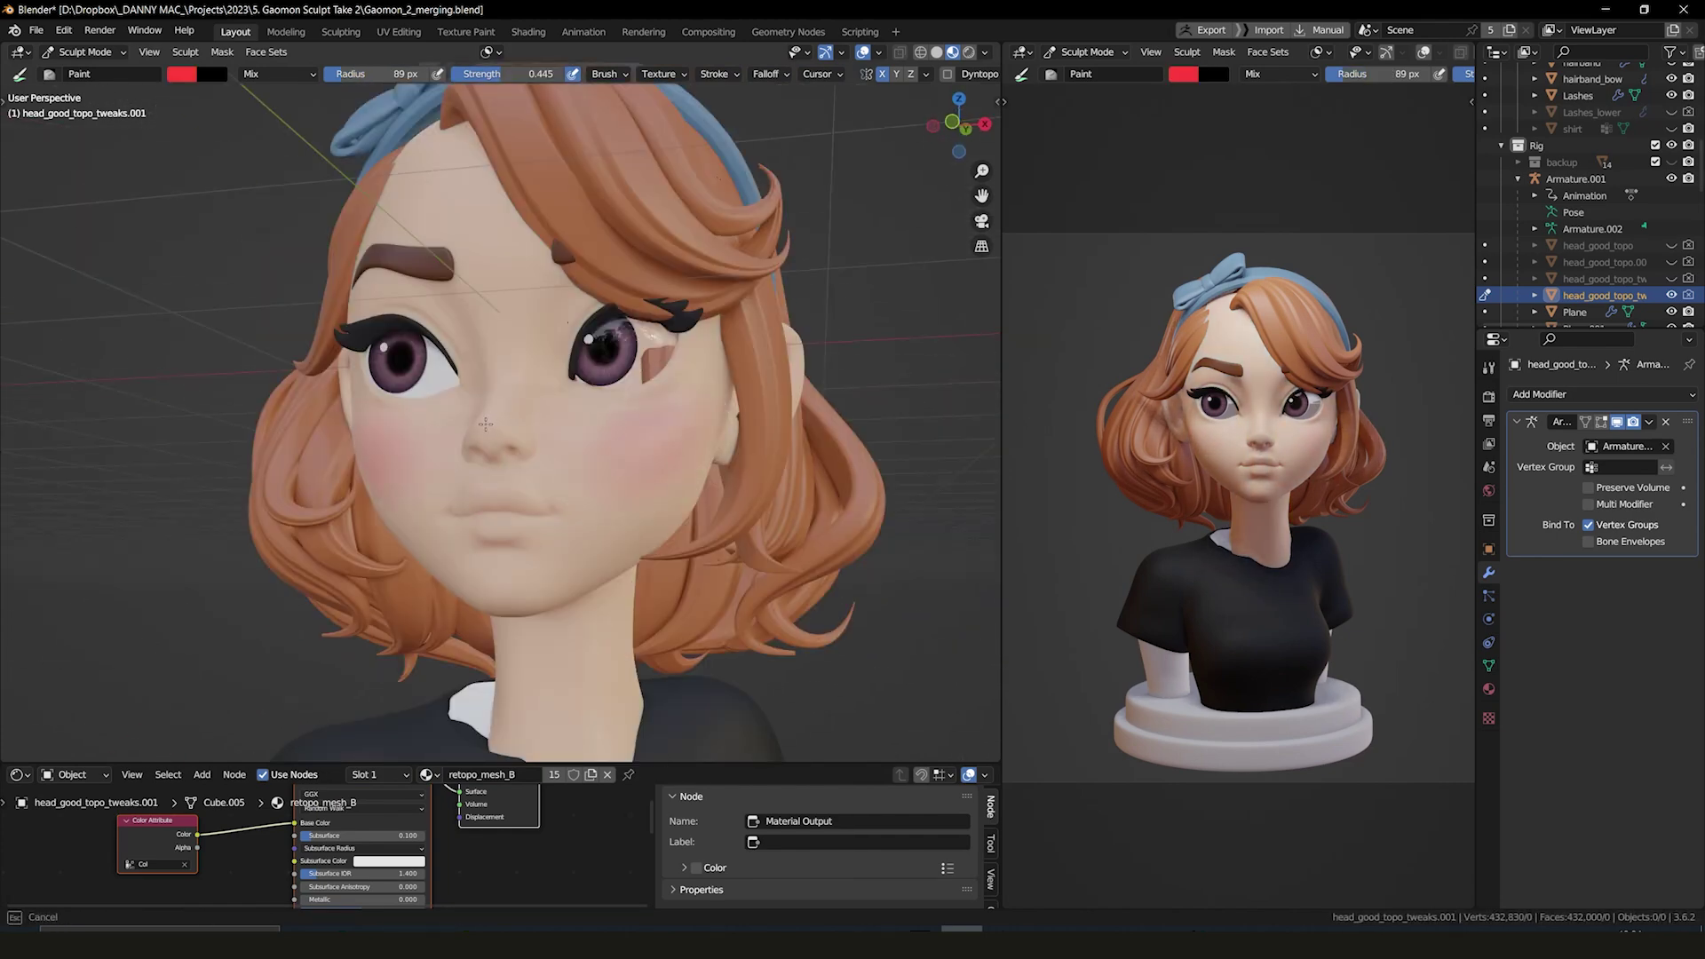
Step: Paint a red tint on the nose and lips and a peach skin colour on the torso with the Paint brush
middle_click_drag(486, 424, 509, 444)
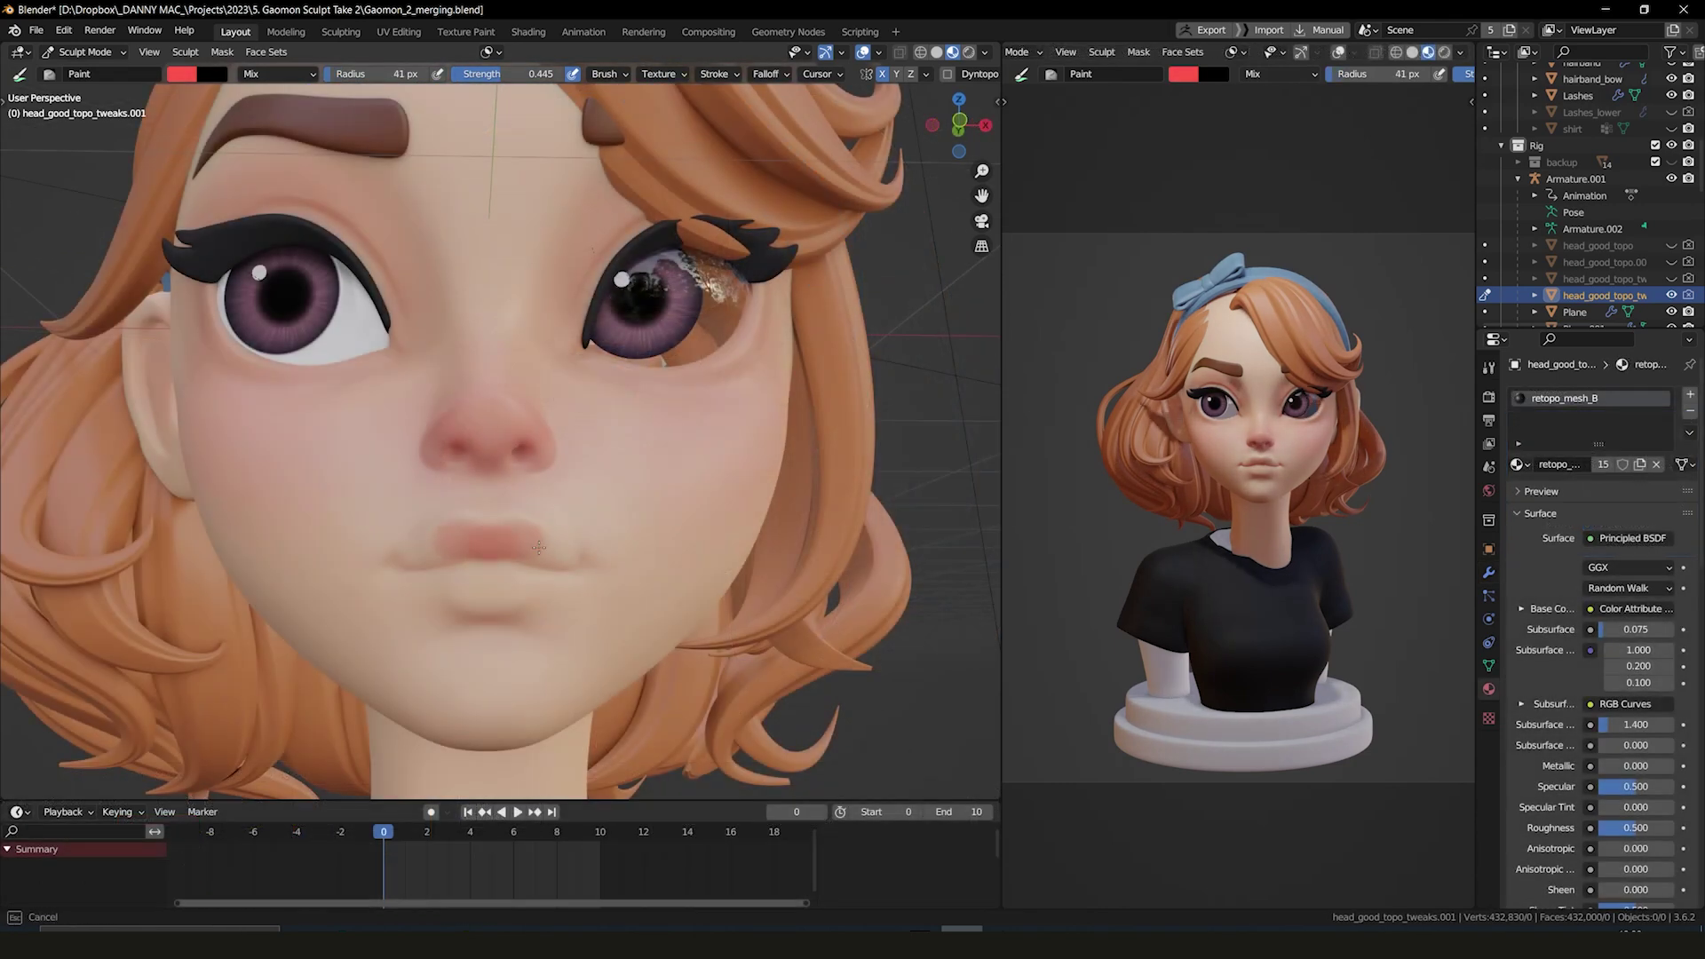
scroll(552, 562, "up", 2)
mouse_move(552, 562)
middle_mouse_down()
mouse_move(533, 568)
mouse_move(658, 576)
mouse_move(730, 558)
mouse_move(735, 532)
mouse_move(639, 582)
mouse_move(741, 484)
mouse_move(737, 524)
middle_mouse_up()
key("s")
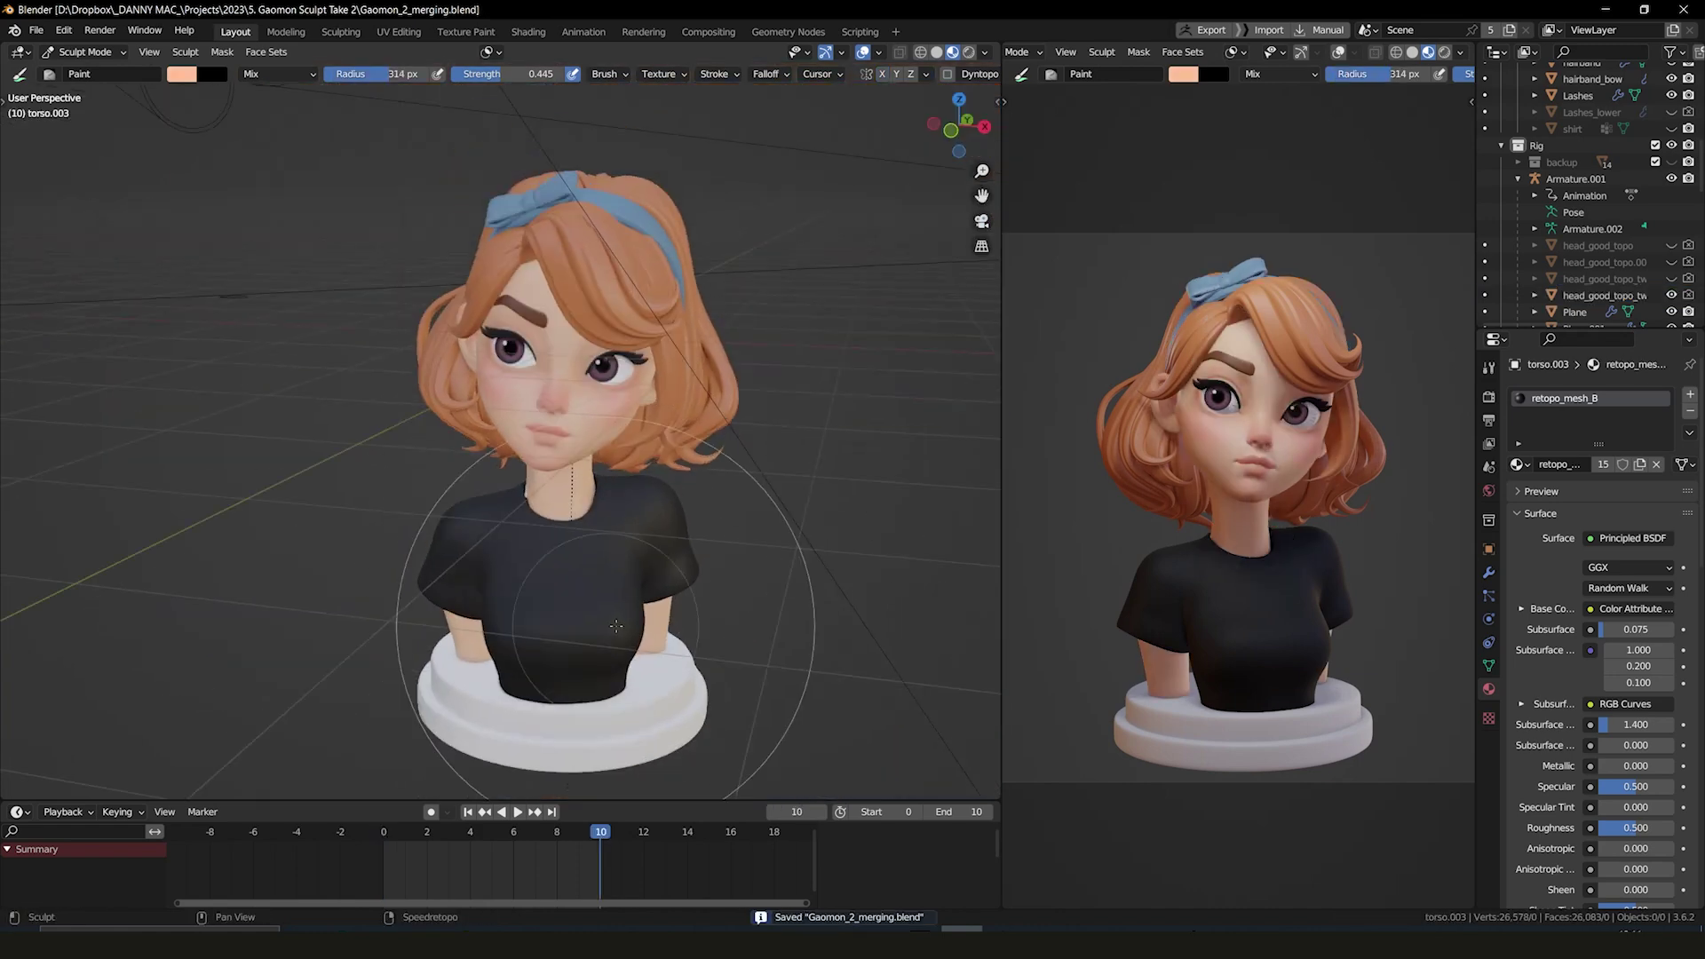
mouse_move(799, 444)
middle_mouse_down()
mouse_move(679, 392)
mouse_move(625, 419)
middle_mouse_up()
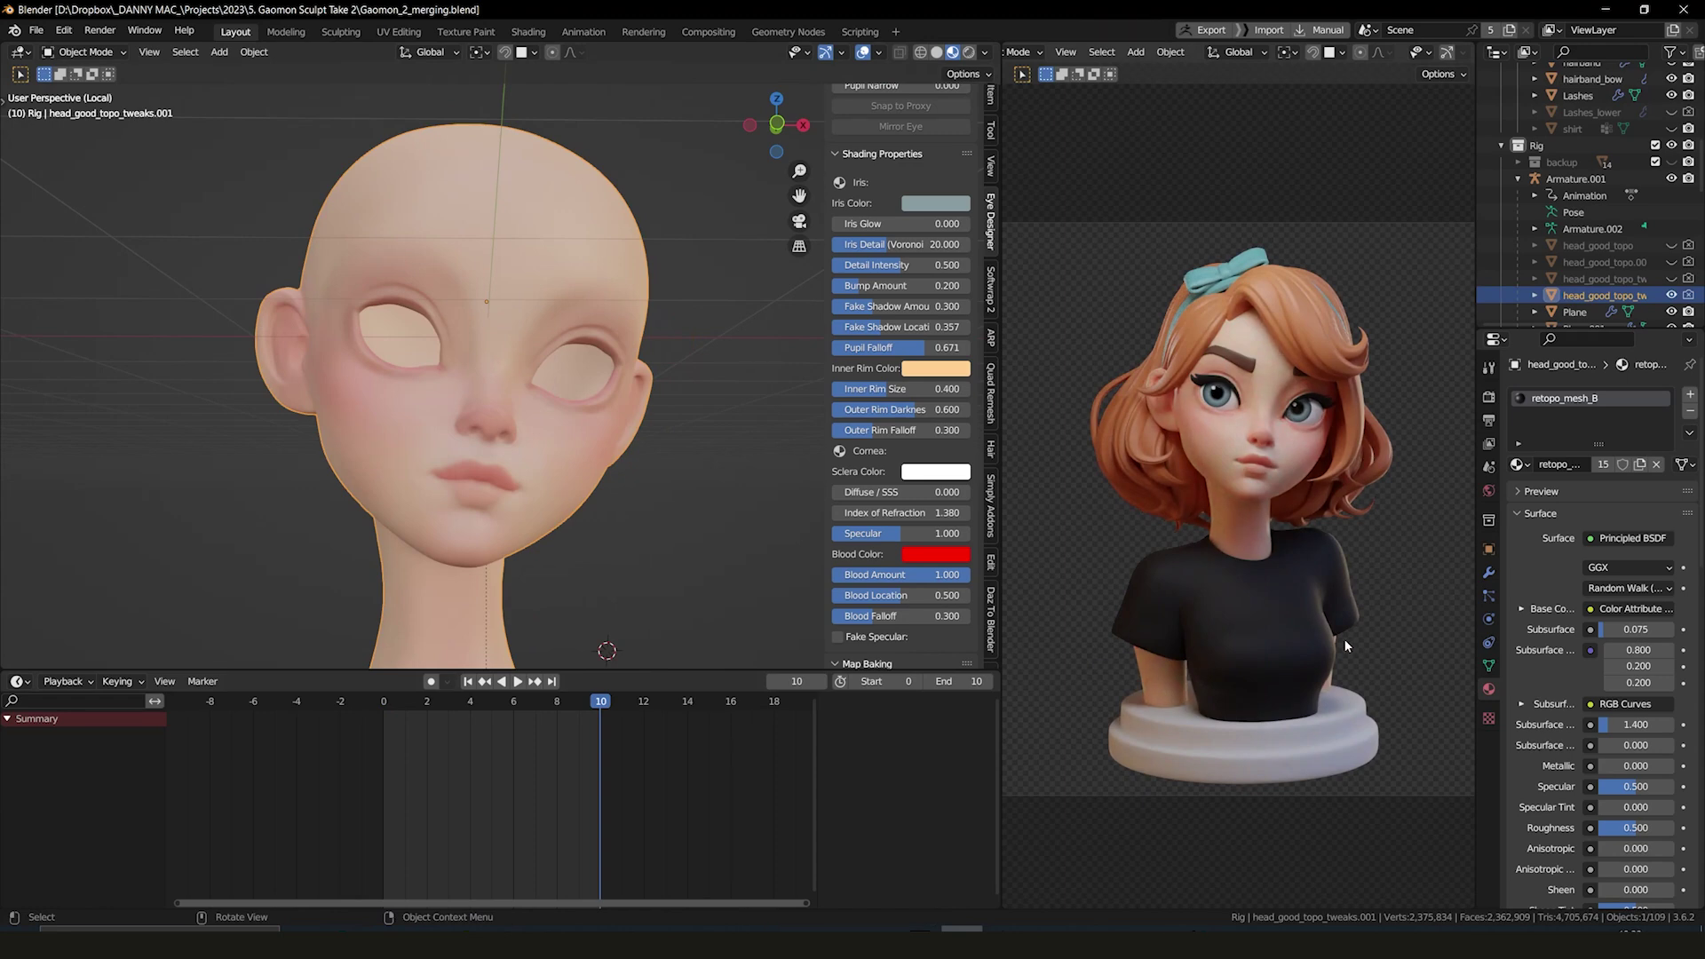
Step: Refine the isolated head's colouring by sampling tones and painting pink and red over the cheeks, nose and lips
middle_click_drag(571, 578, 566, 473)
key("s")
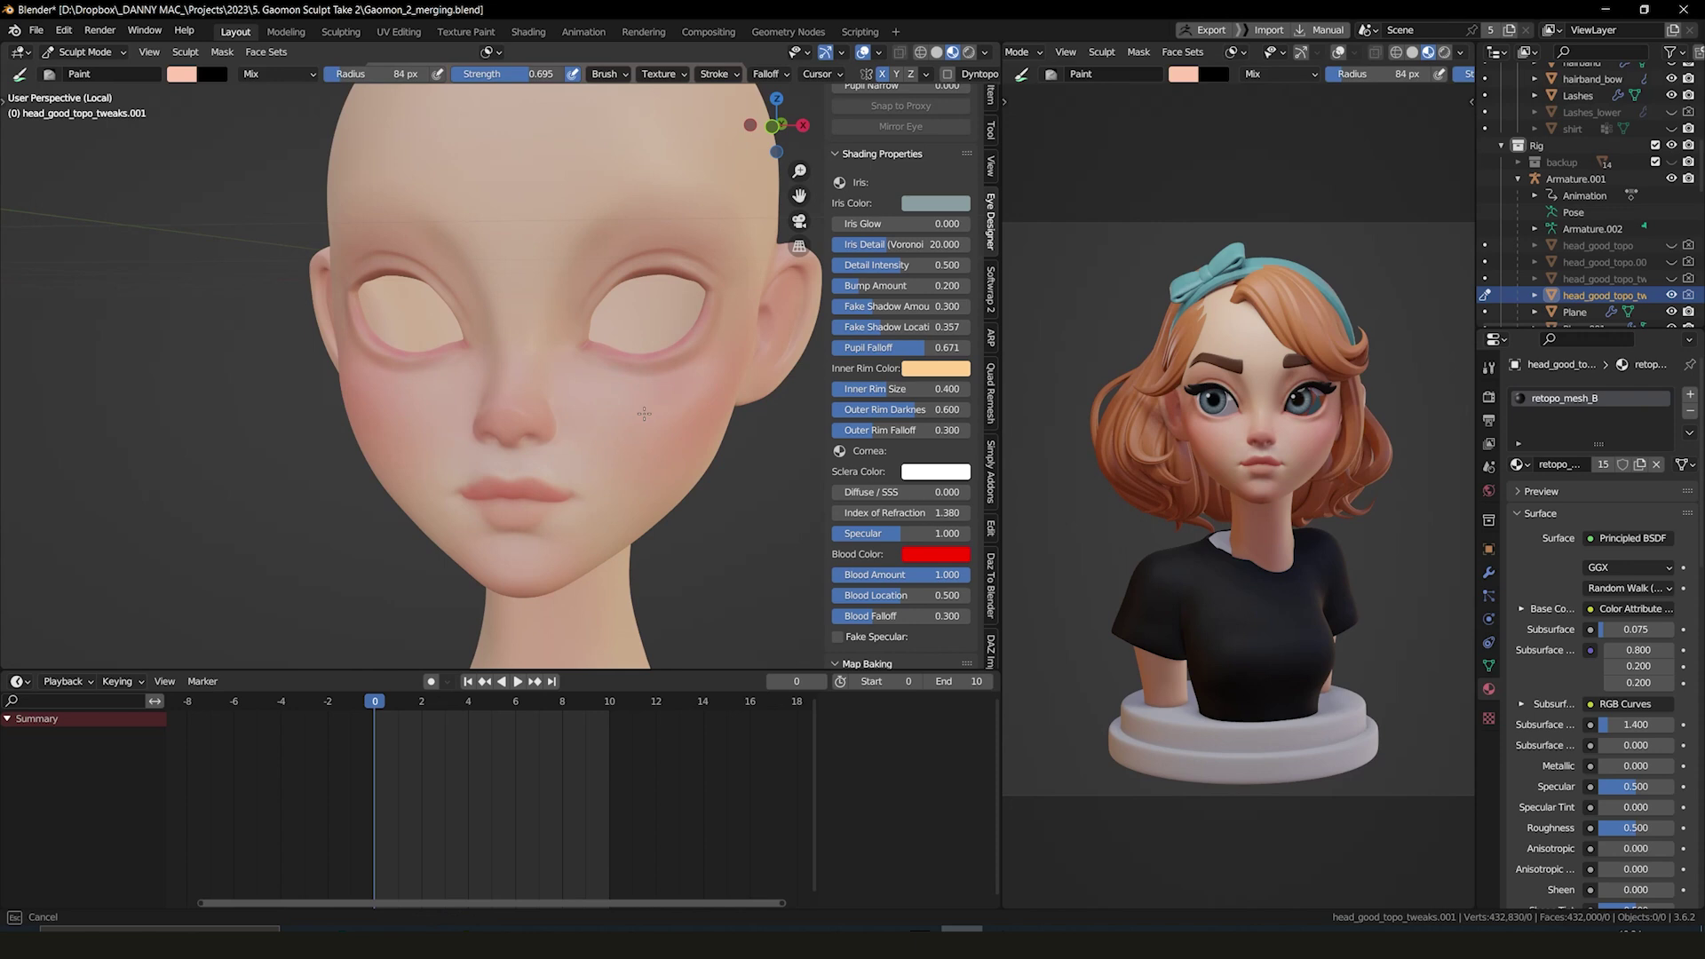
left_click(587, 376)
middle_click_drag(587, 375, 582, 533)
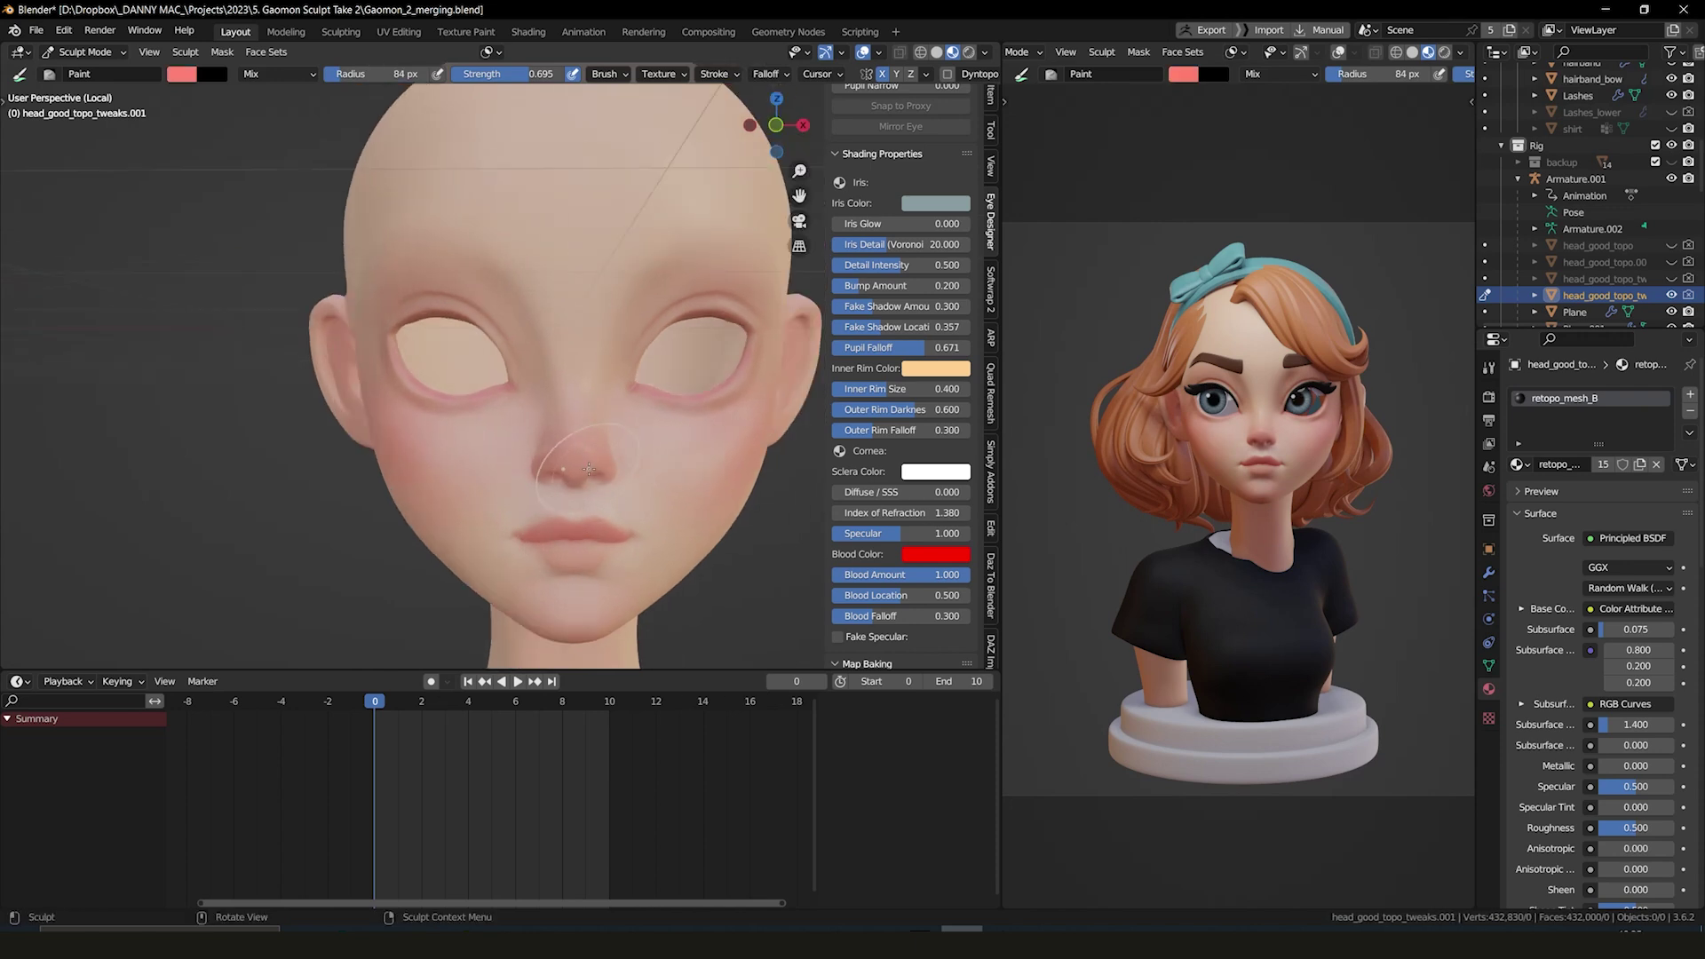
scroll(629, 488, "up", 3)
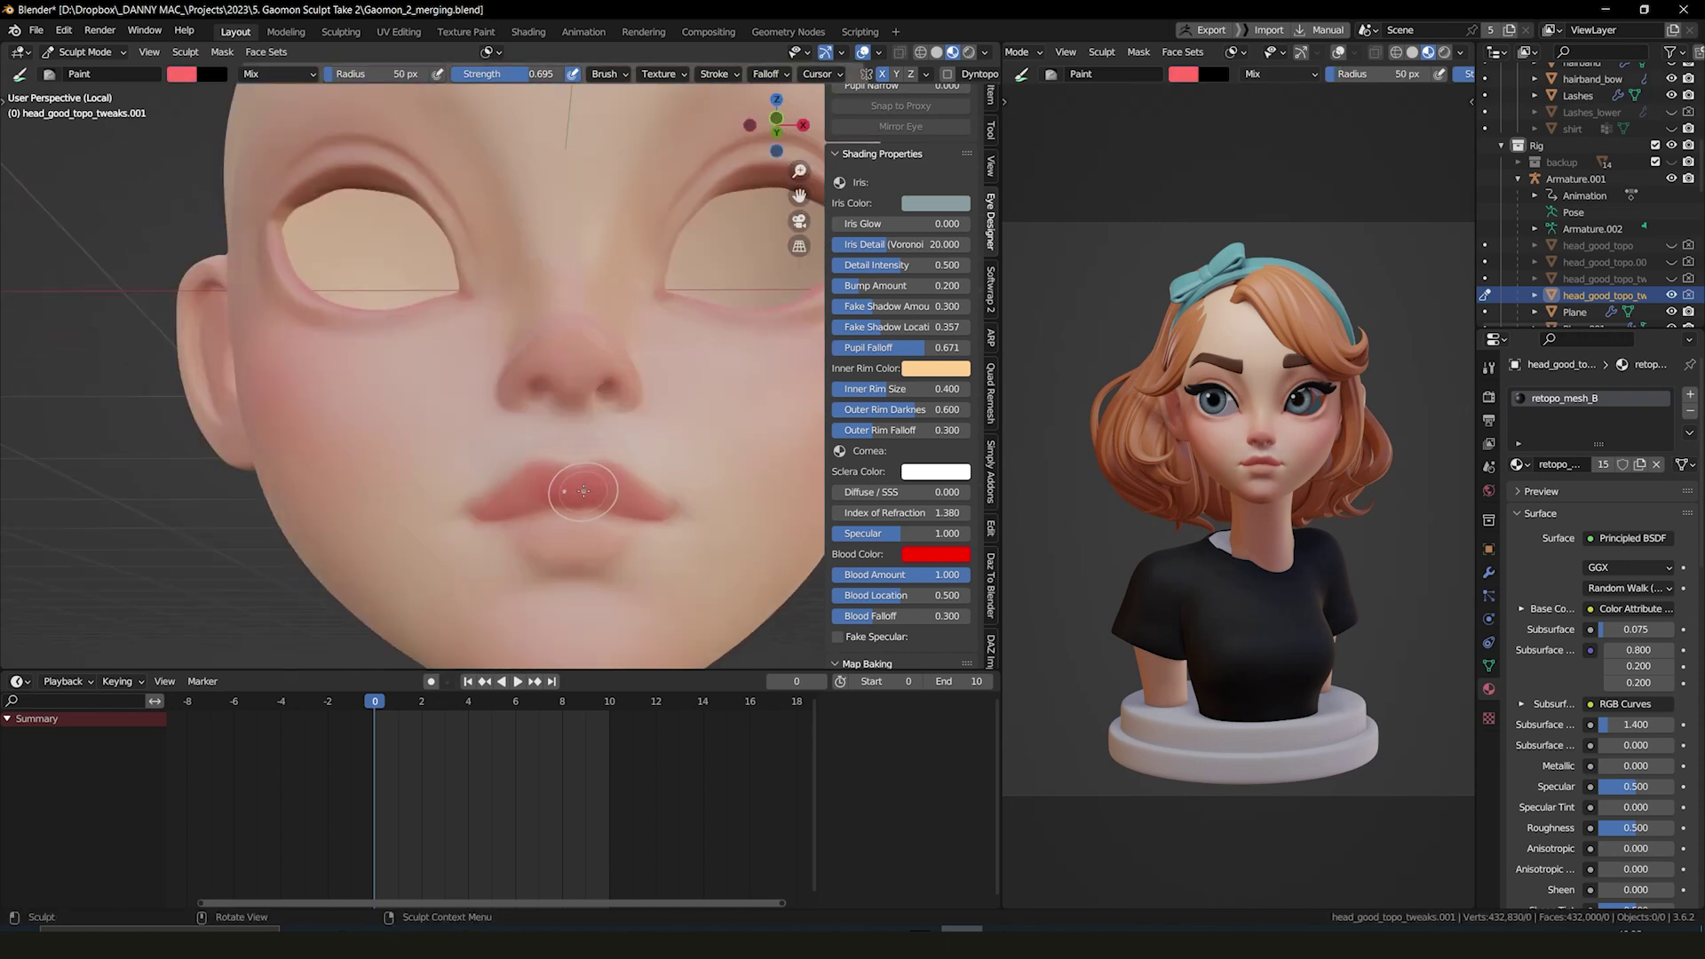
scroll(598, 493, "down", 1)
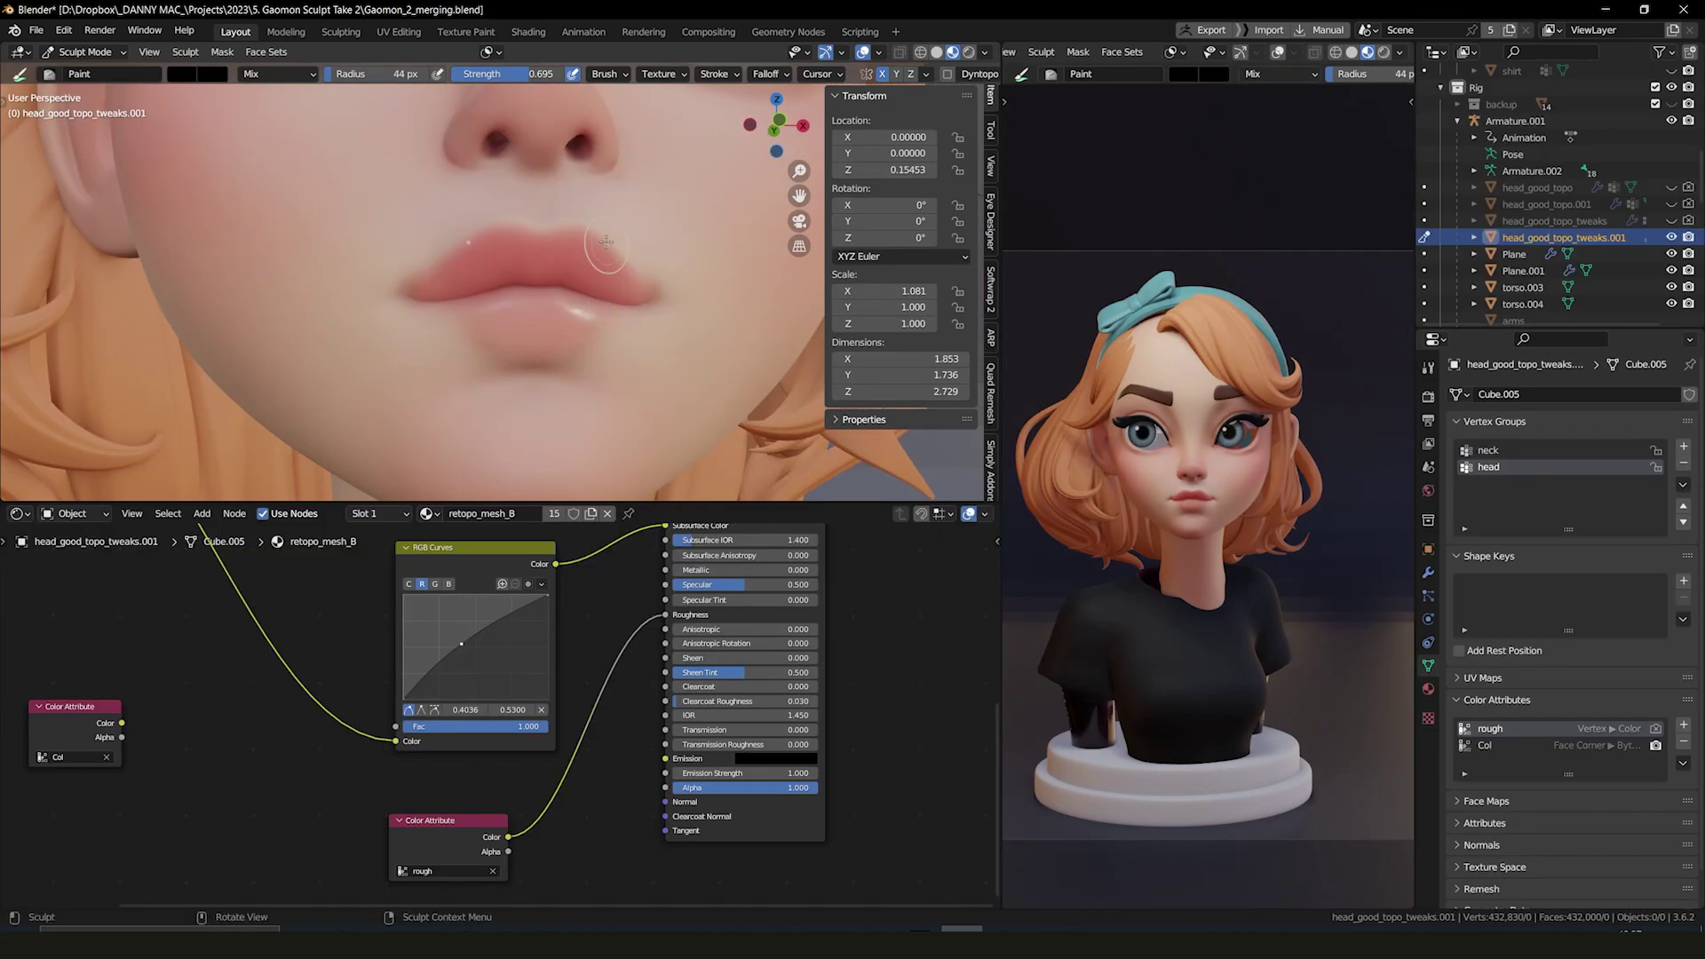
Step: Paint black into the head's rough colour attribute around the lips and nose to make the skin glossier there
mouse_move(533, 238)
middle_mouse_down()
mouse_move(477, 265)
mouse_move(535, 240)
mouse_move(506, 222)
middle_mouse_up()
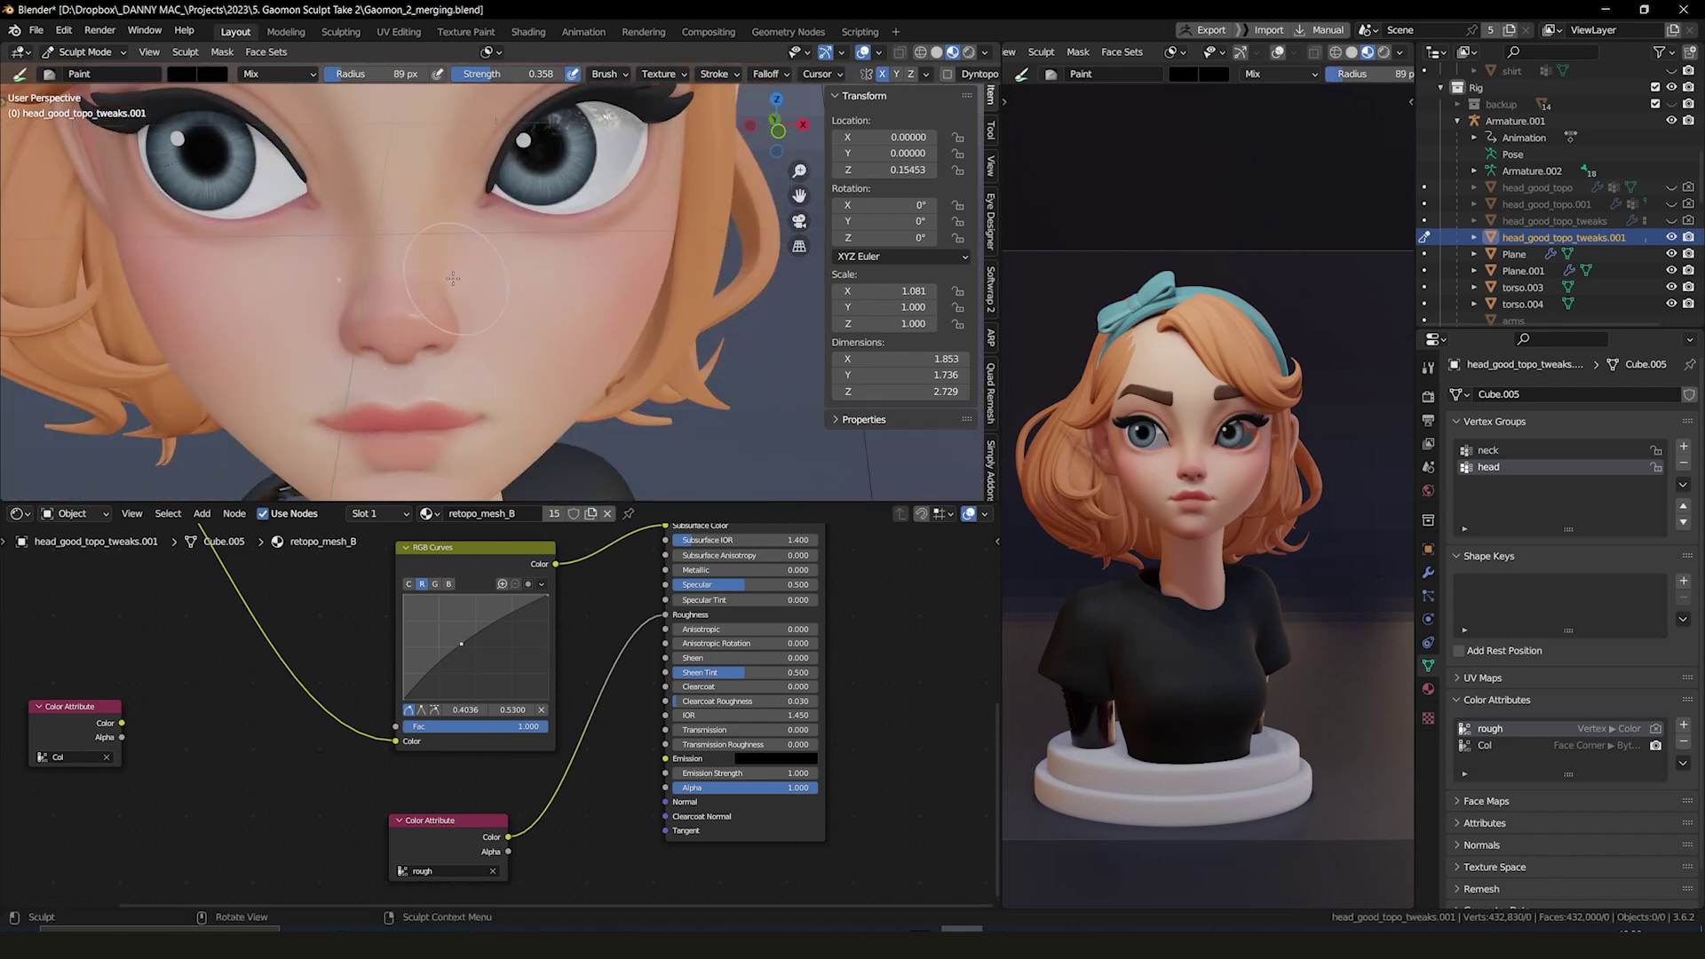
middle_click_drag(453, 278, 533, 223, "ctrl")
scroll(362, 255, "down", 3)
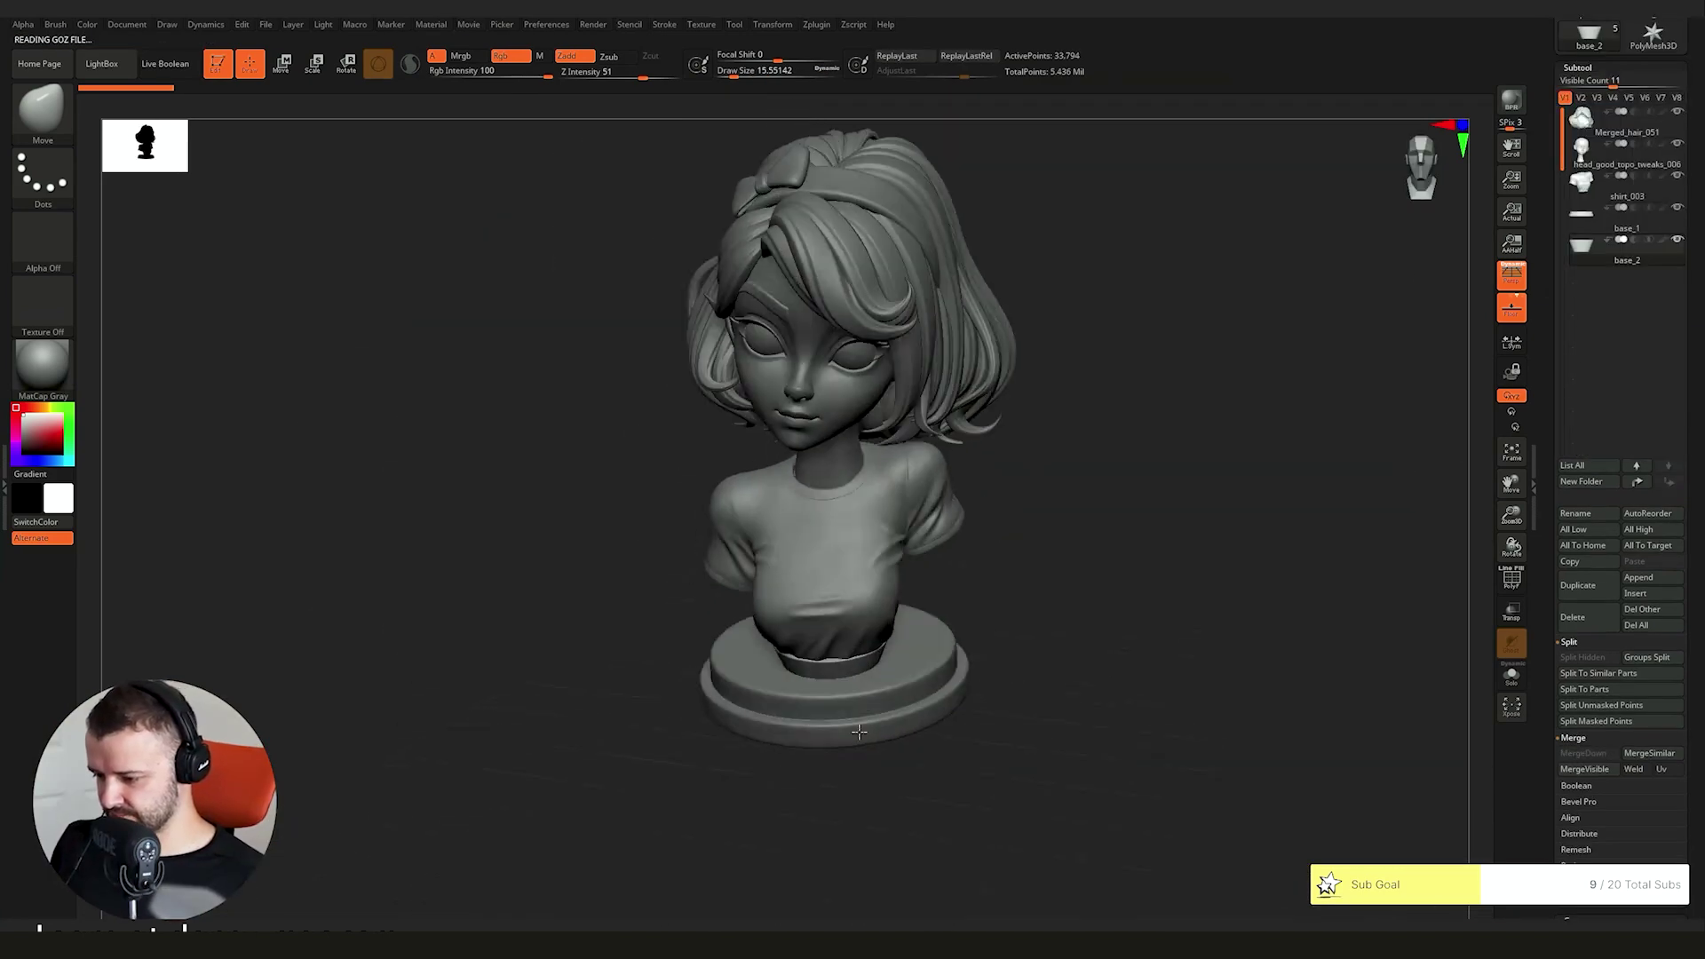
Step: Switch to ZBrush, select the base_1 subtool and make the head_good_topo_tweaks_006 subtool active for sculpting
left_click_drag(858, 730, 902, 684)
left_click(1601, 269)
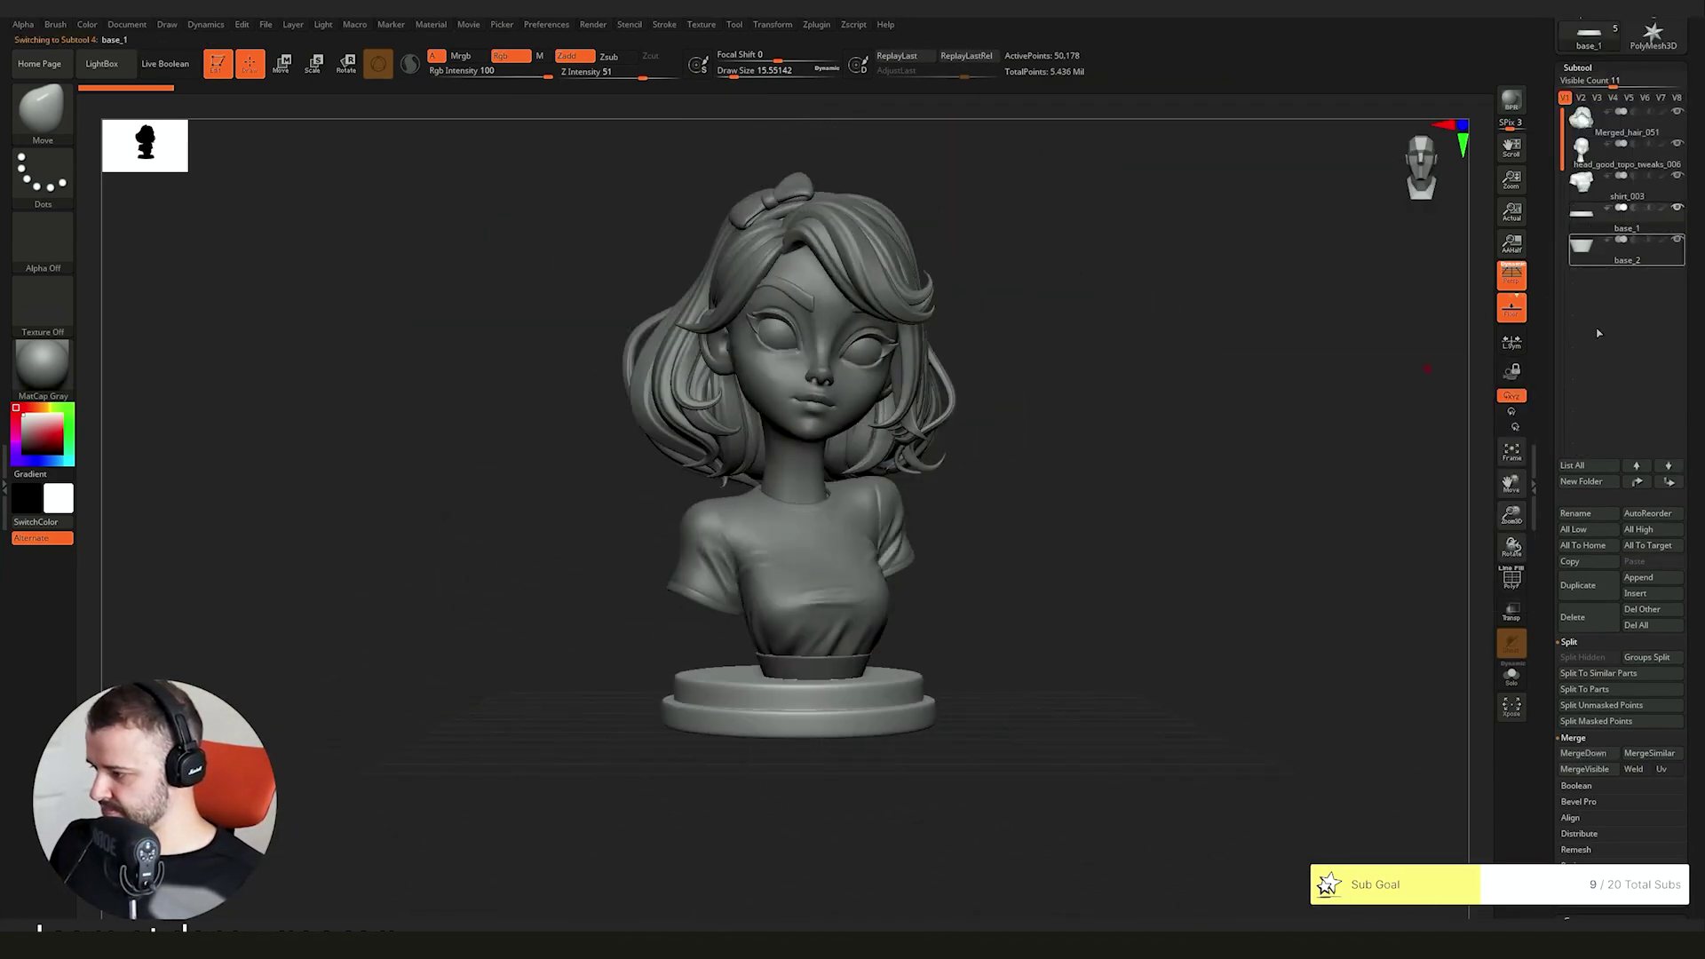
mouse_move(1082, 582)
left_mouse_down("alt")
mouse_move(997, 621)
mouse_move(986, 594)
mouse_move(1113, 495)
mouse_move(1084, 514)
mouse_move(844, 243)
mouse_move(858, 393)
left_mouse_up("alt")
left_click(846, 377, "alt")
Step: Reduce the Move brush's draw size to about 154 and refine the head's jaw and chin from several angles
key("space")
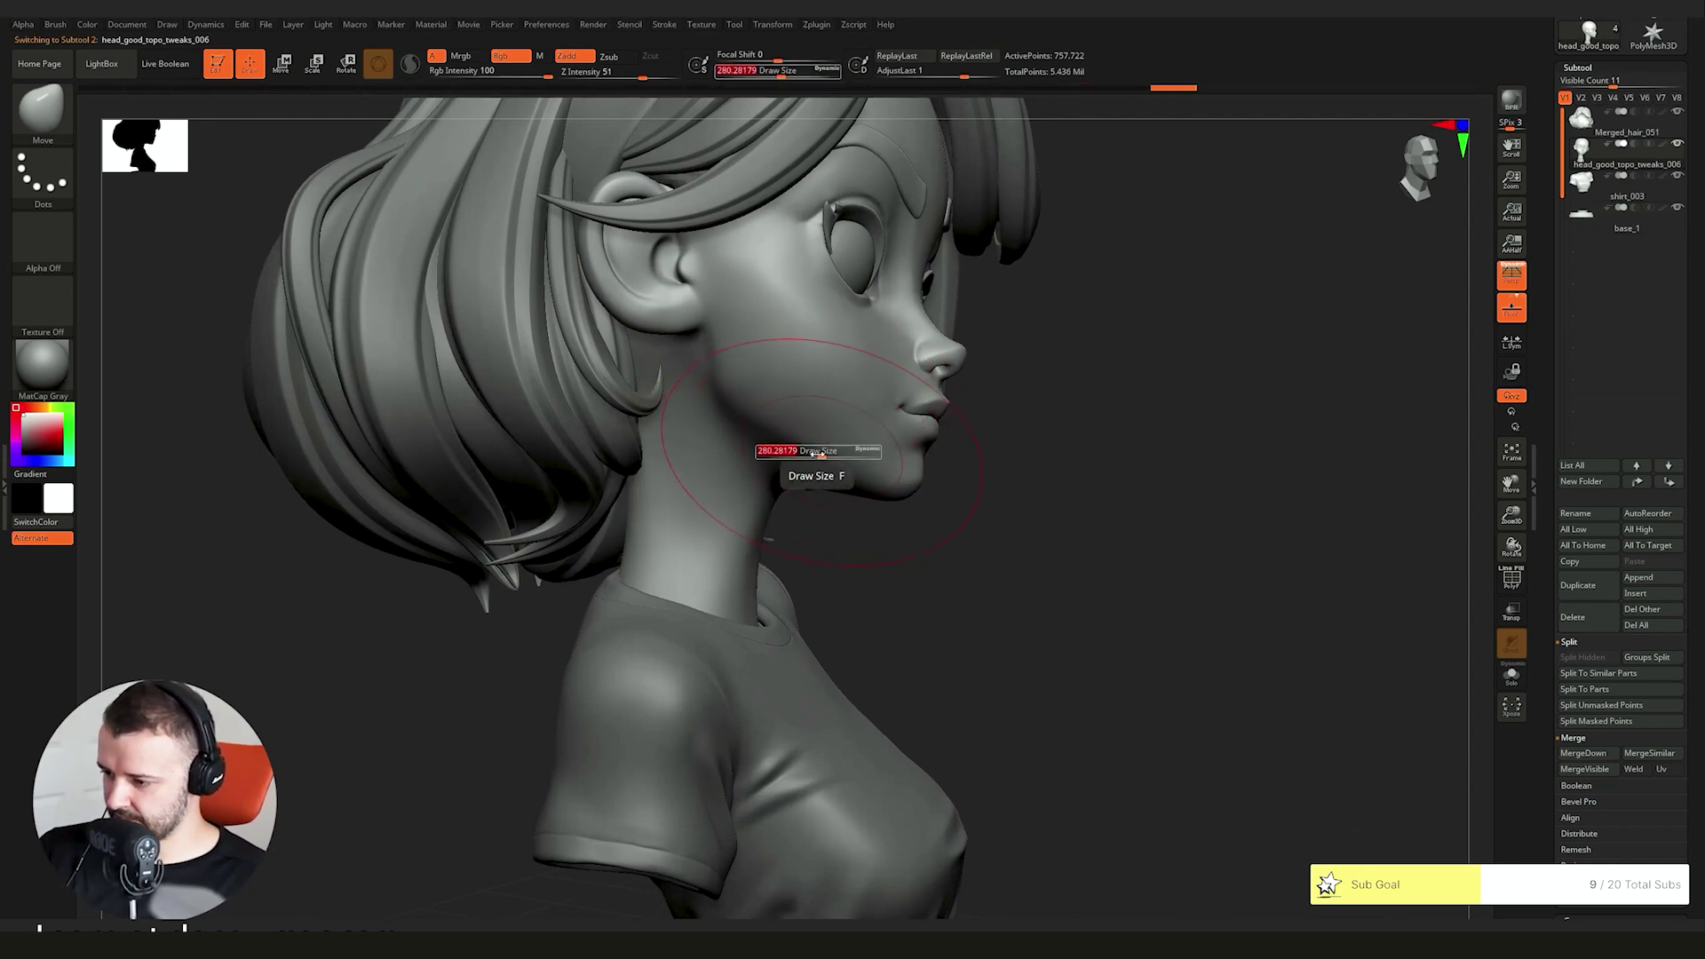
left_click_drag(852, 468, 871, 455)
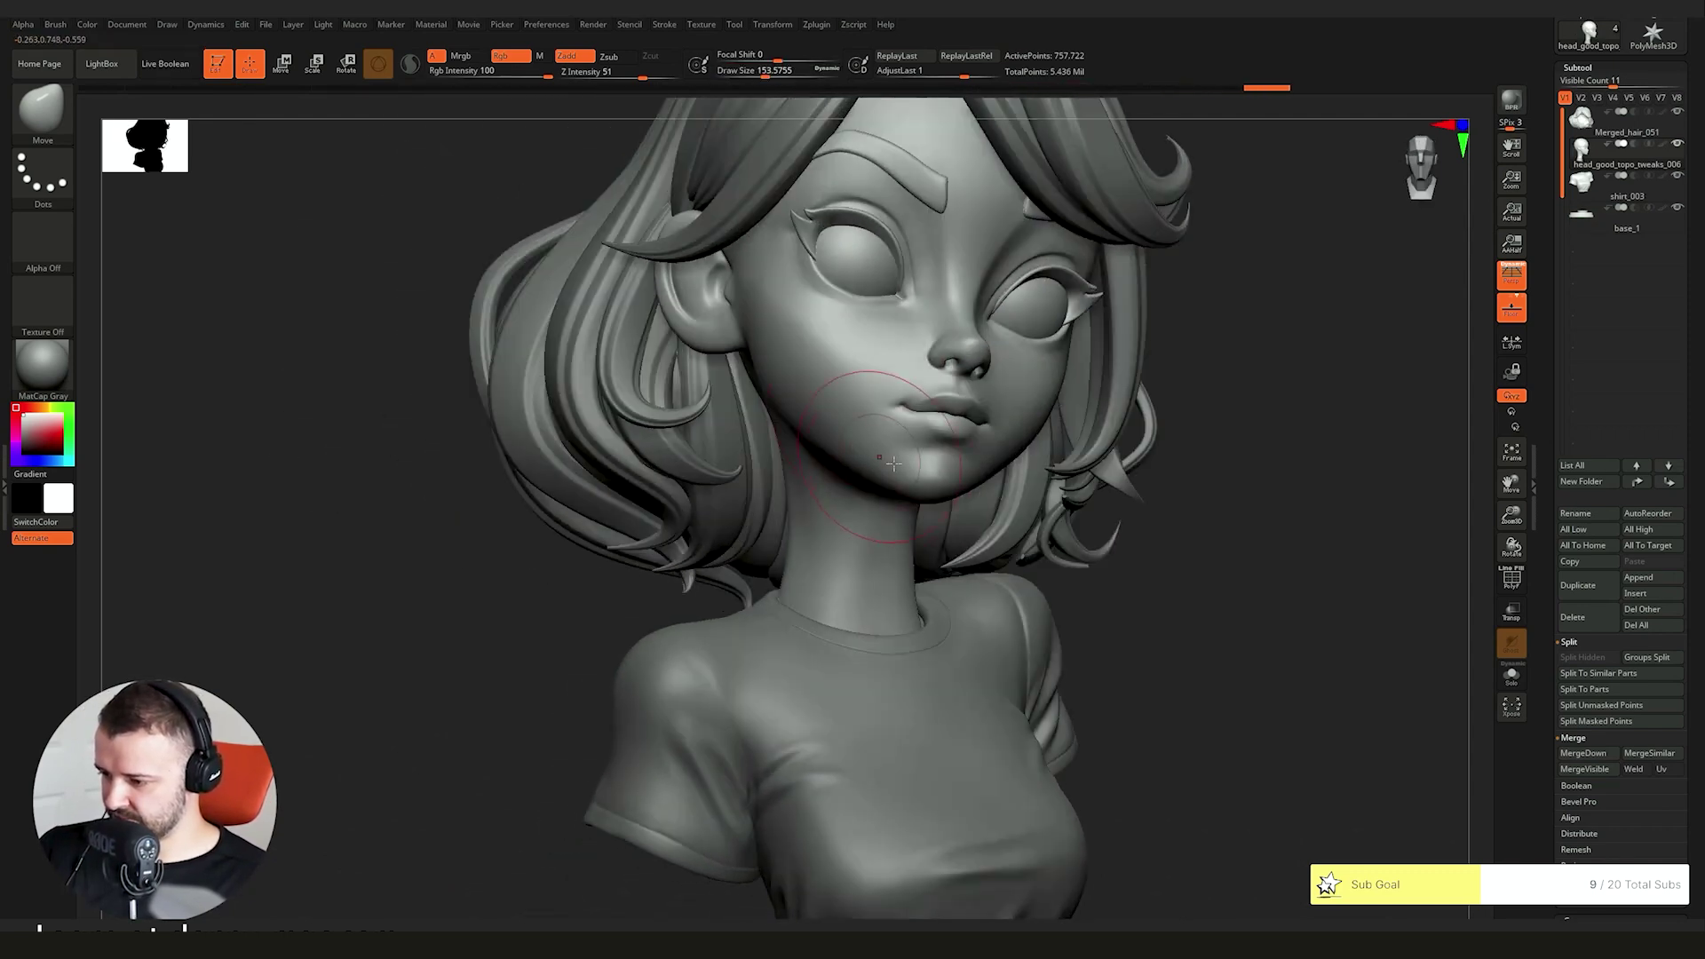
mouse_move(875, 483)
right_mouse_down()
mouse_move(712, 411)
mouse_move(824, 498)
mouse_move(692, 438)
mouse_move(728, 612)
mouse_move(674, 596)
right_mouse_up()
mouse_move(644, 524)
right_mouse_down()
mouse_move(750, 621)
mouse_move(921, 682)
mouse_move(870, 632)
mouse_move(853, 639)
mouse_move(884, 648)
mouse_move(871, 535)
mouse_move(897, 664)
mouse_move(811, 531)
mouse_move(853, 622)
mouse_move(882, 626)
mouse_move(895, 592)
right_mouse_up()
key("shift")
key("f")
key("s")
key("shift")
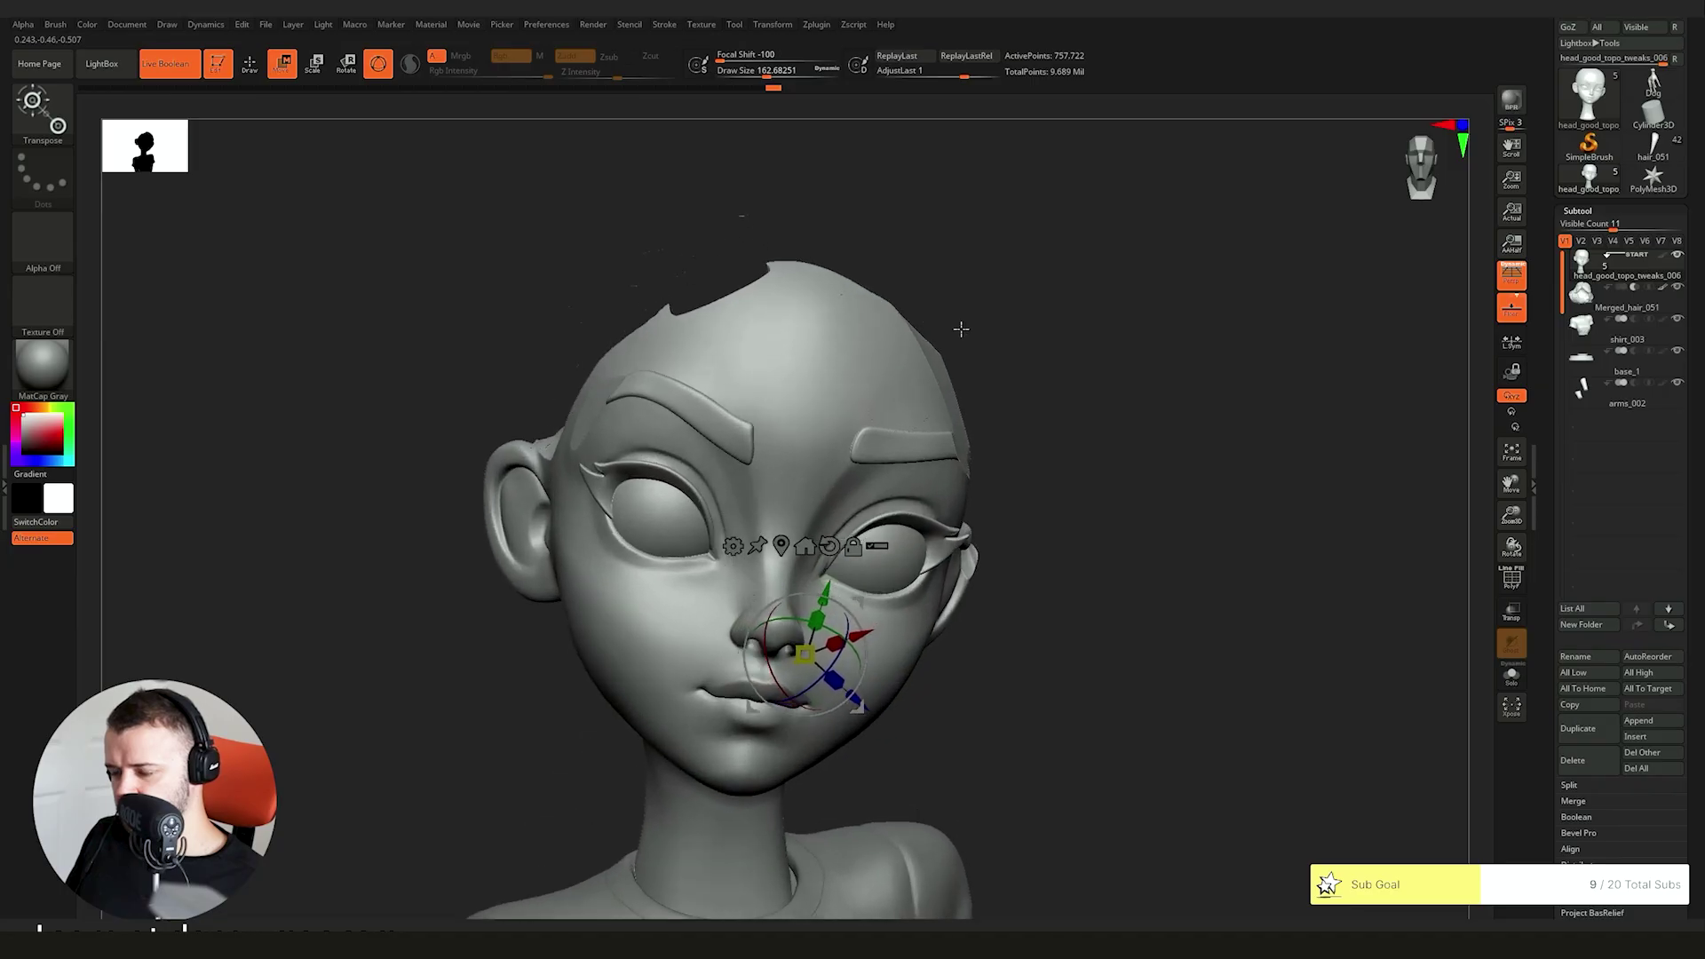
Step: Inspect the head's cropped crown up close and make the Merged_hair_051 subtool active
scroll(821, 527, "up", 5)
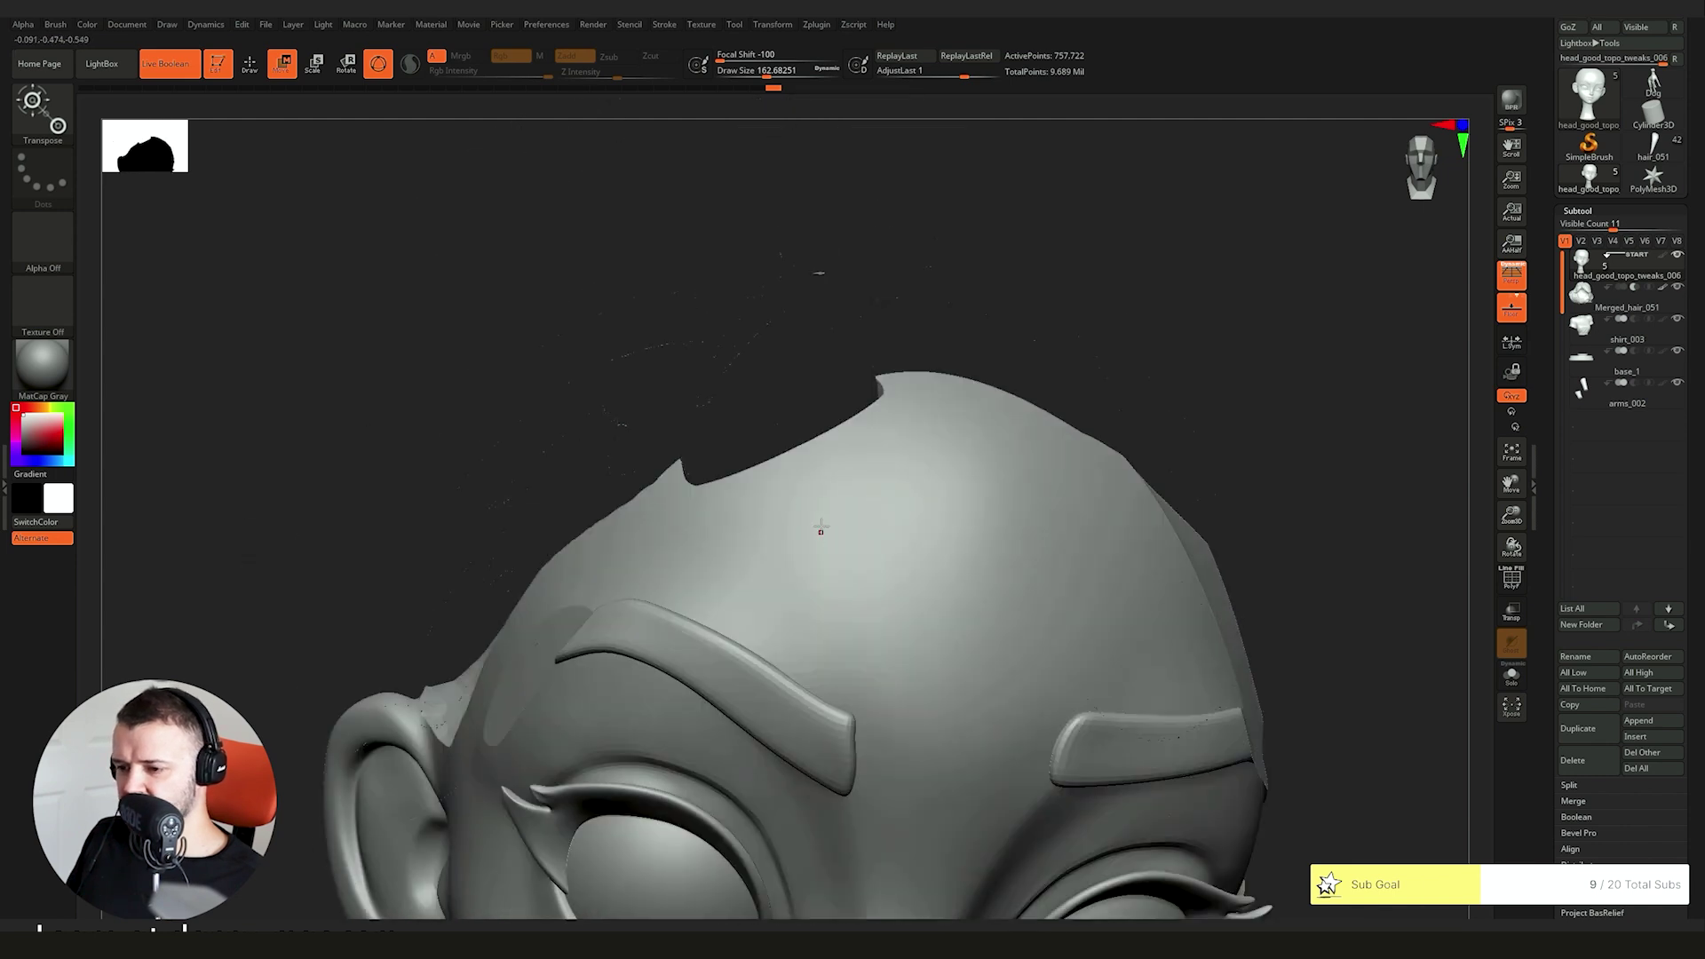
right_click_drag(821, 527, 911, 560)
left_click(1614, 306)
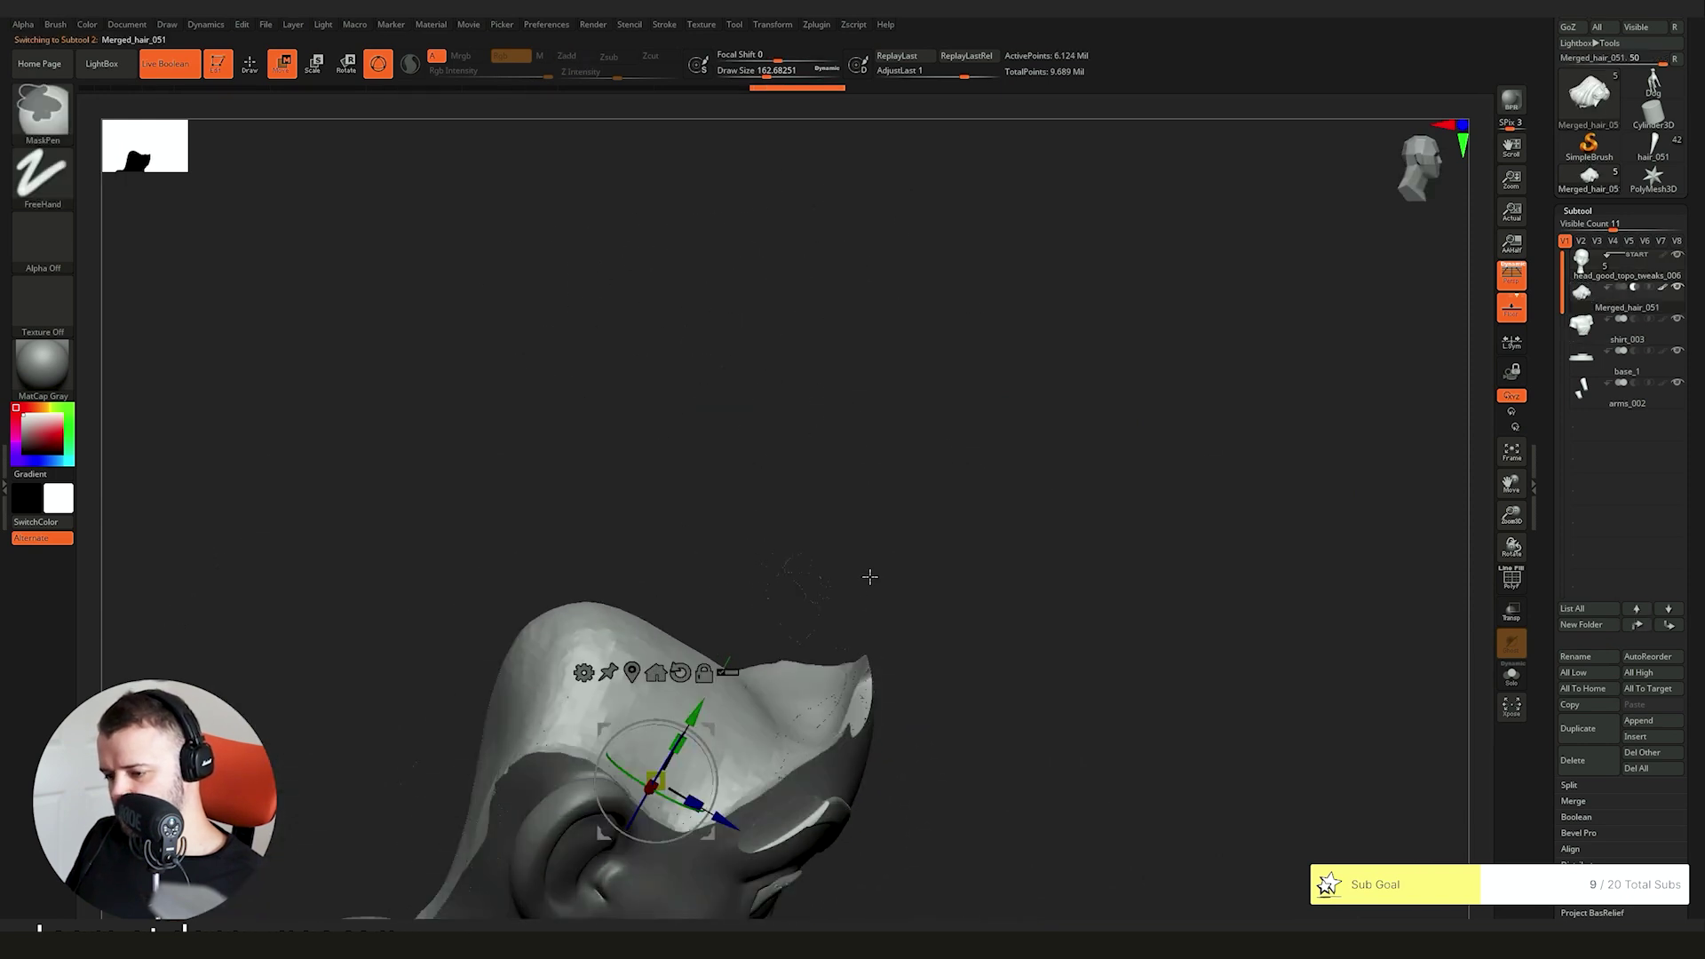
mouse_move(830, 617)
right_mouse_down()
mouse_move(1161, 385)
mouse_move(1020, 464)
mouse_move(959, 430)
mouse_move(1080, 426)
right_mouse_up()
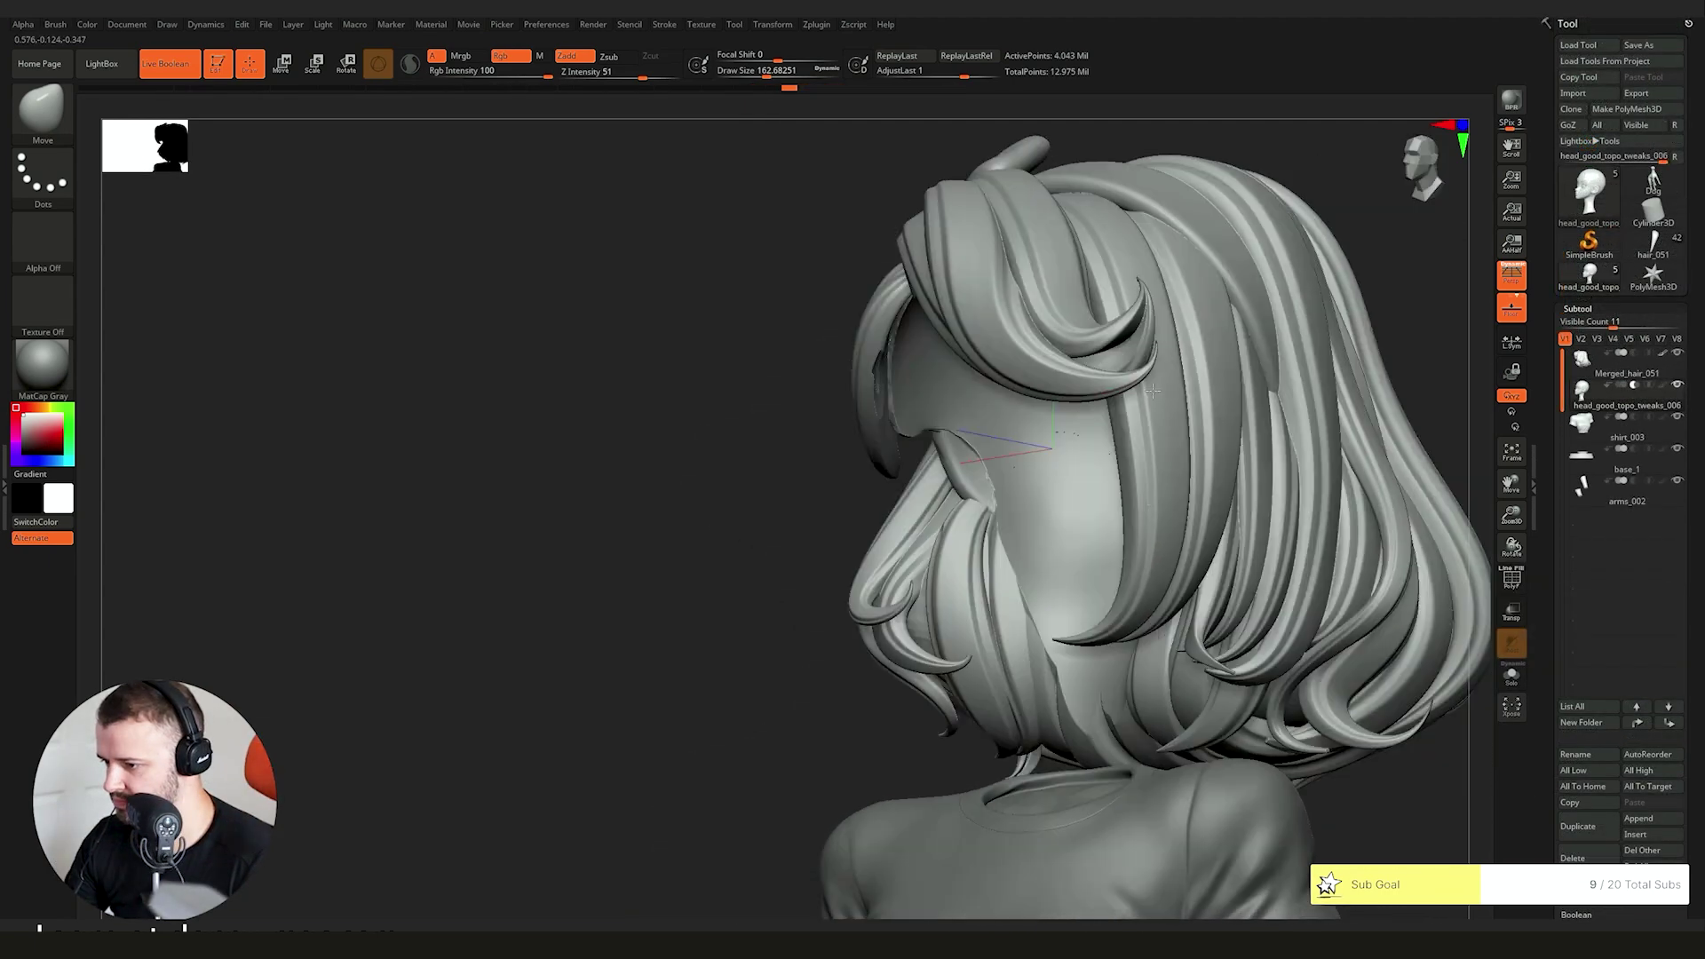
Step: Make the hair active for the Move brush at a draw size of about 108 and examine where it meets the face
right_click_drag(1151, 391, 506, 593)
left_click(931, 446, "alt")
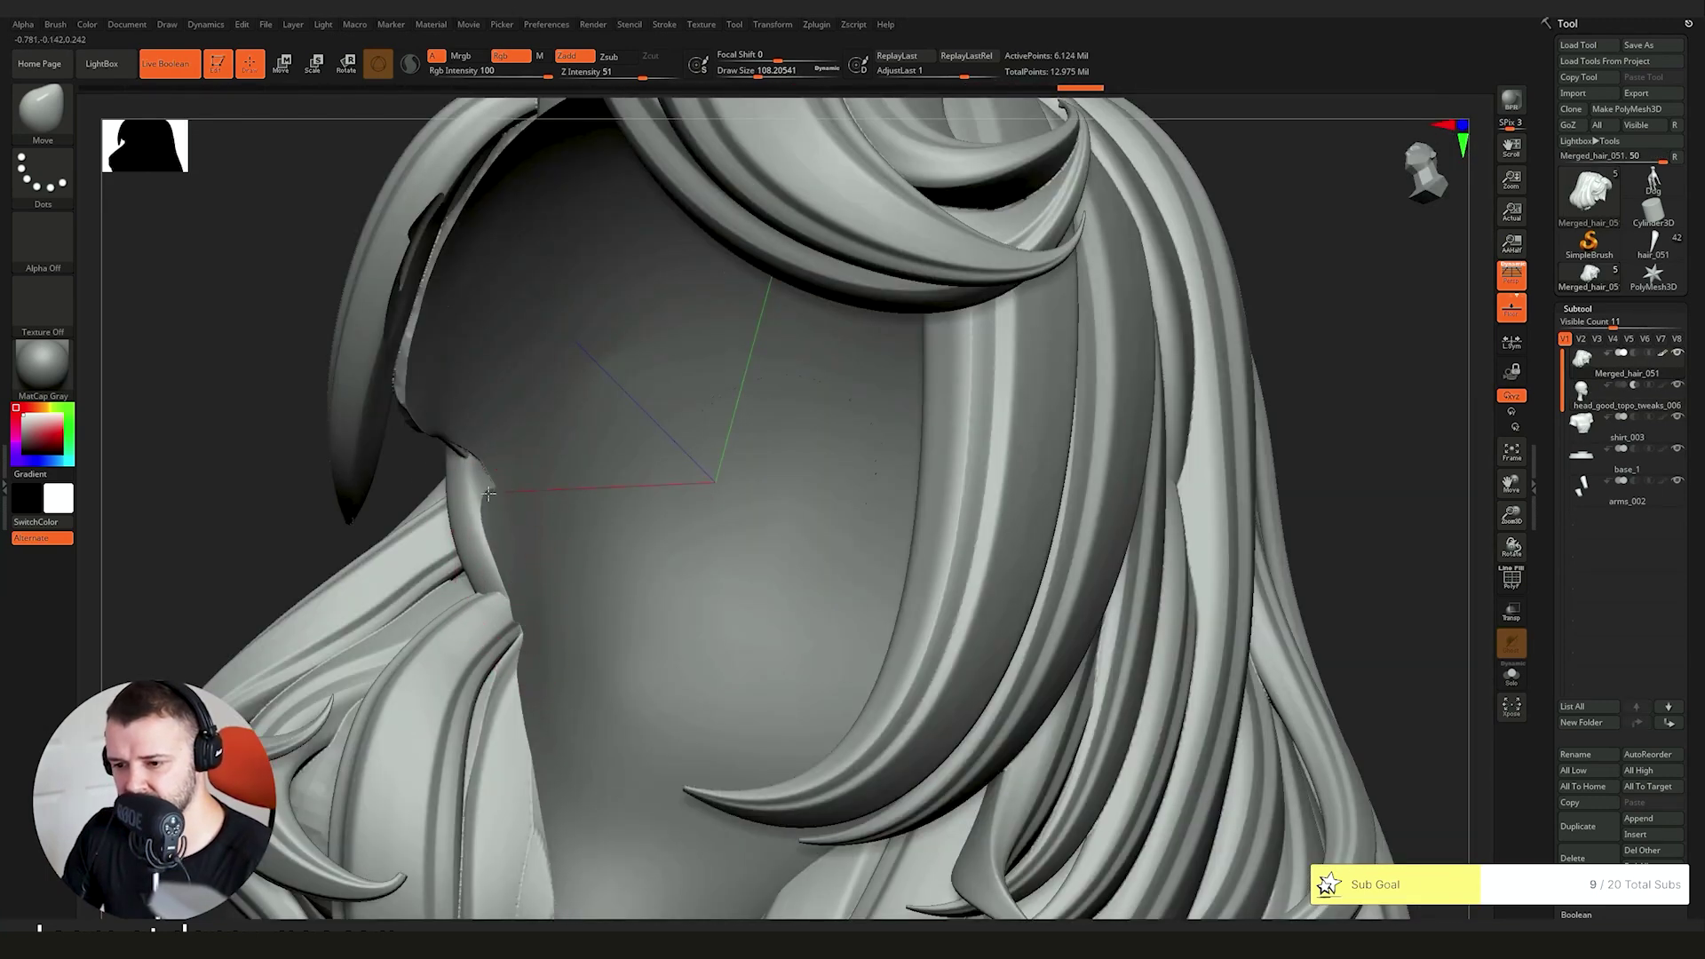
right_click_drag(485, 471, 361, 321)
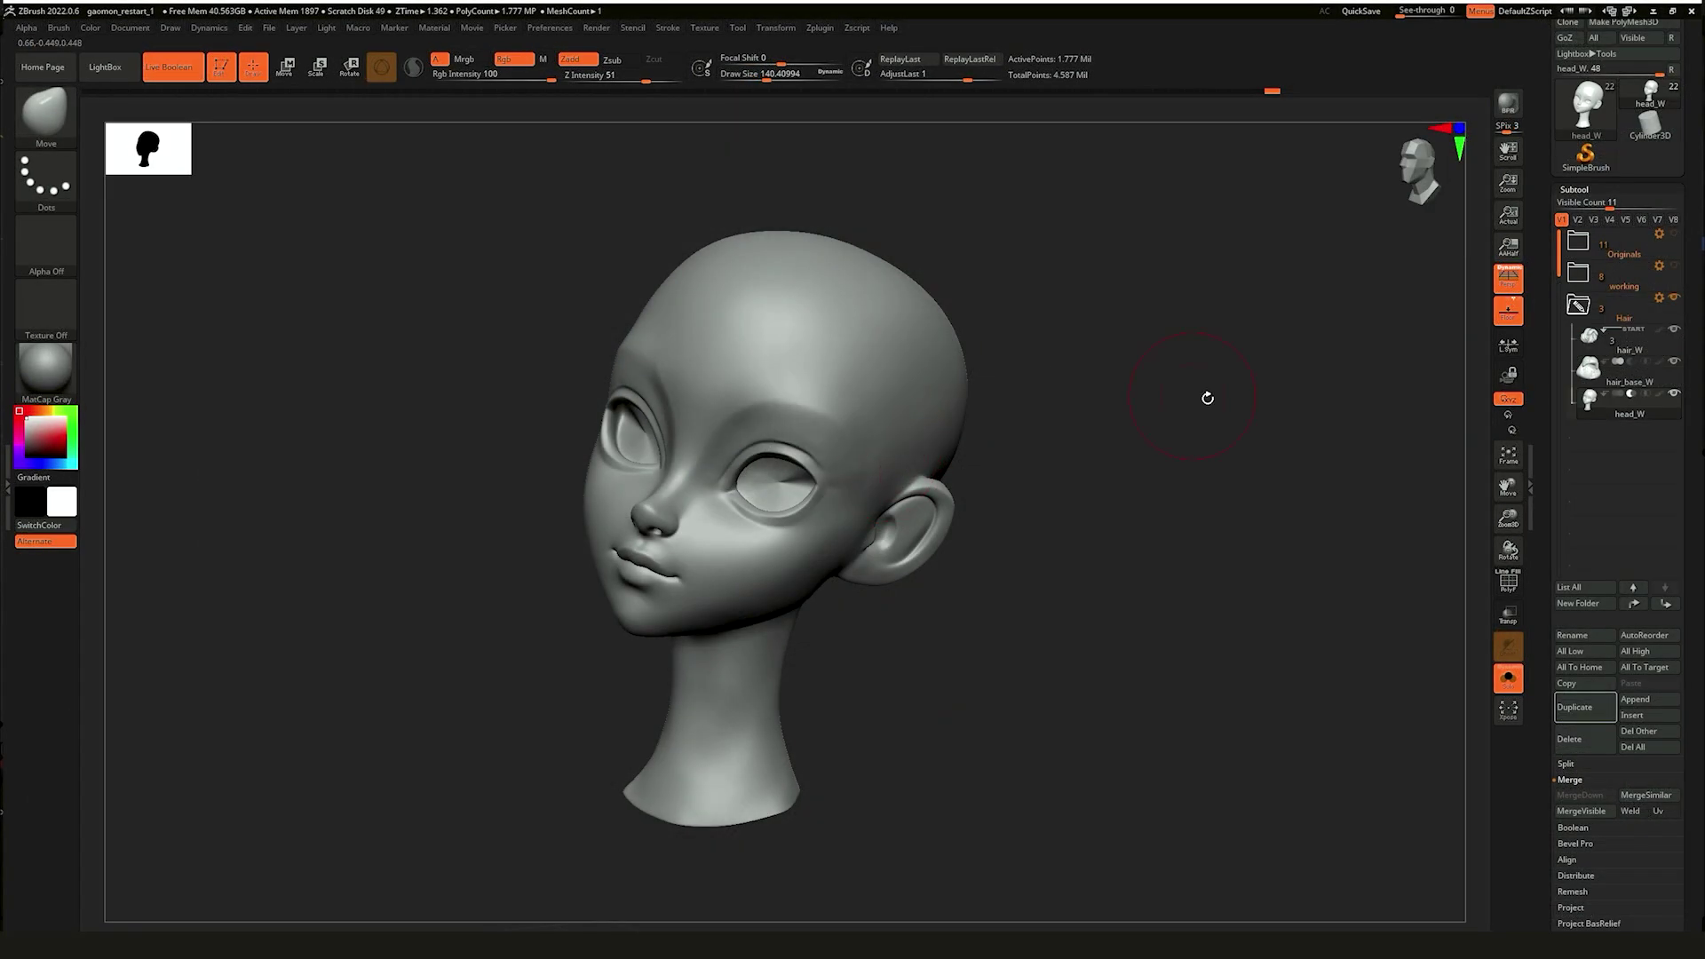
Step: Inspect the bare head_W mesh, browse the subtools down to the Hair folder and make the bust's hair active
right_click_drag(1202, 391, 895, 511)
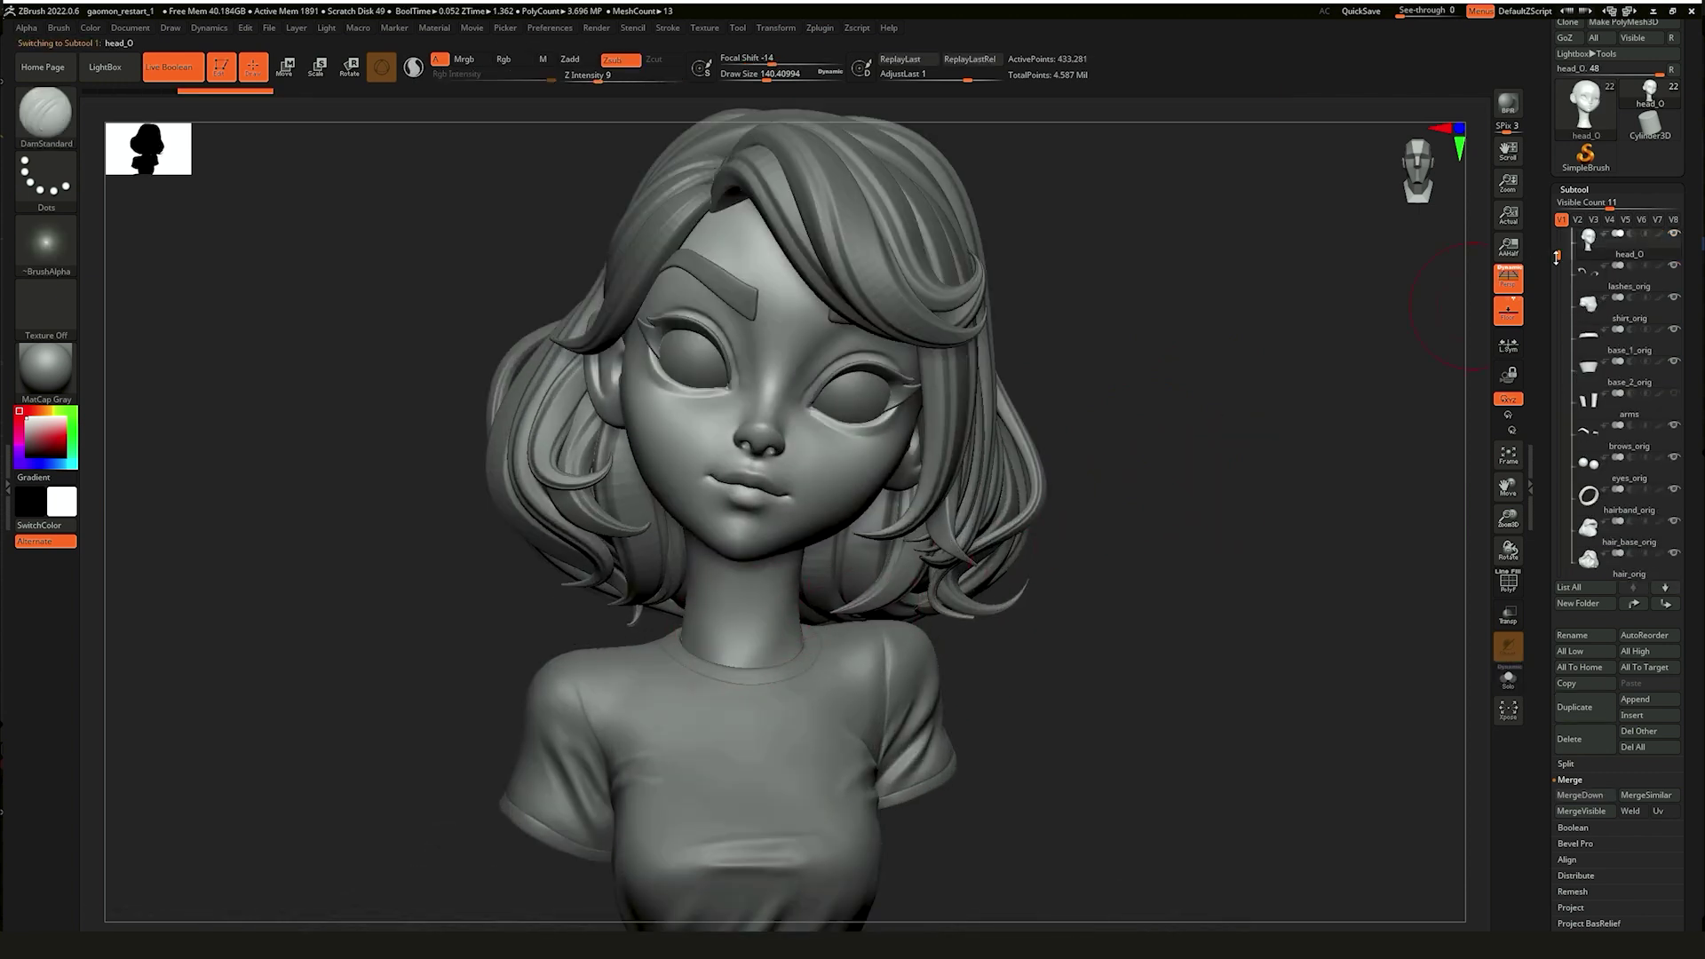
left_click_drag(1549, 263, 1549, 453)
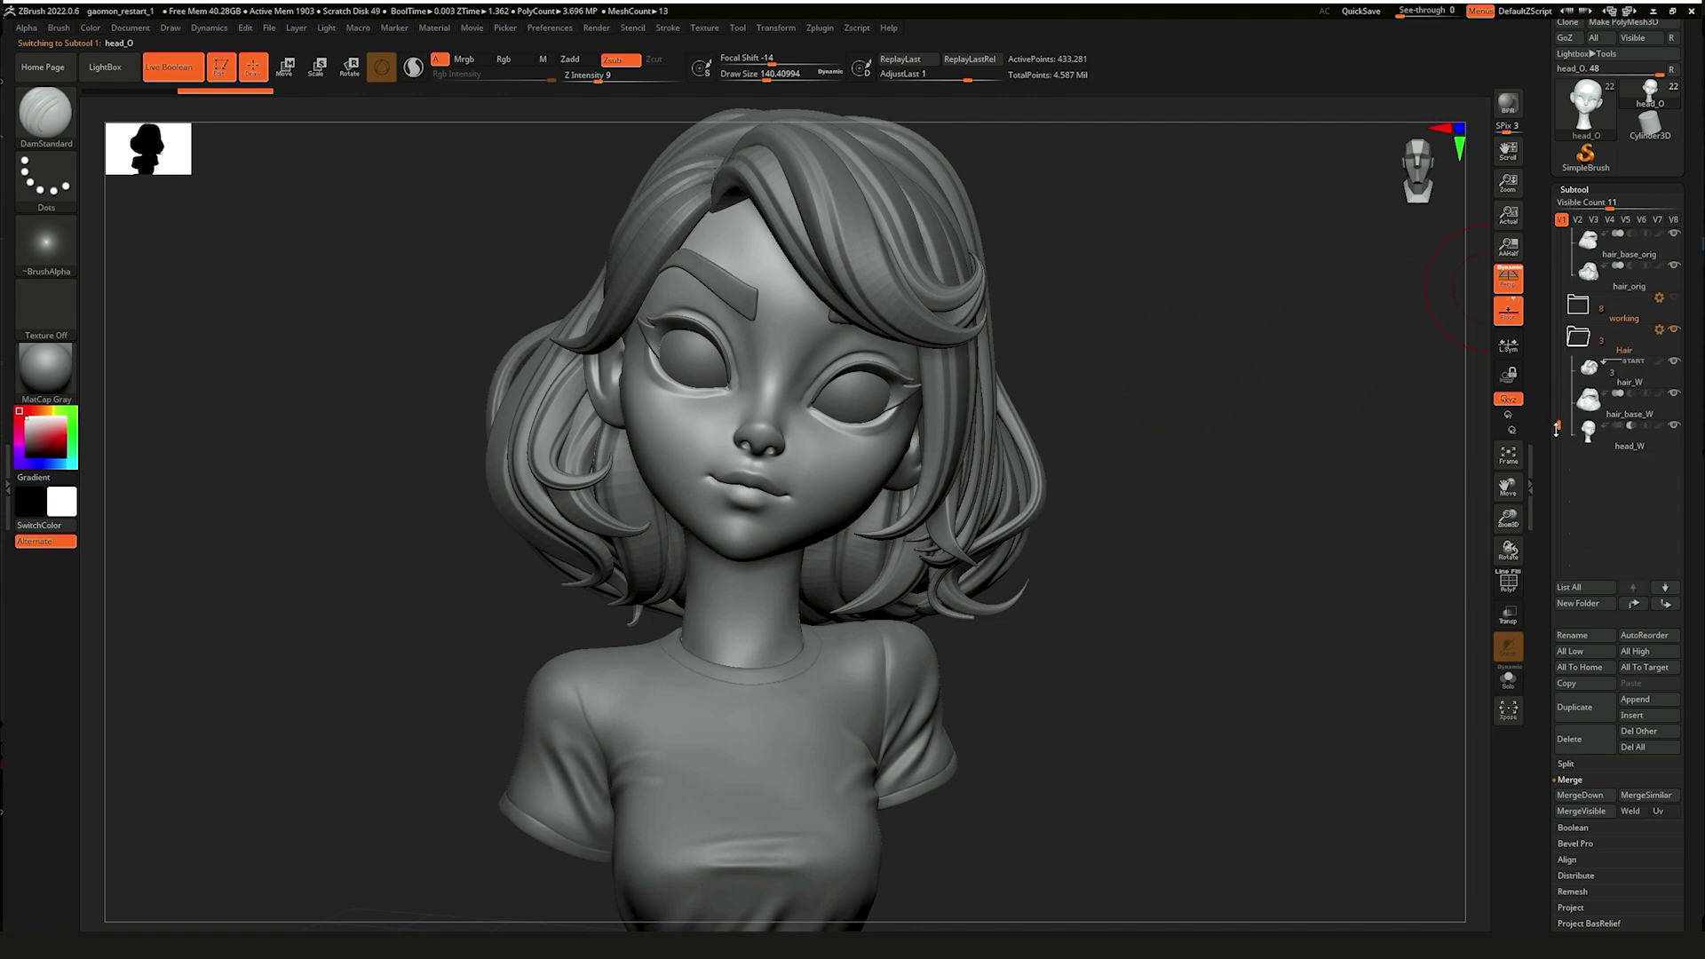
left_click(982, 514, "alt")
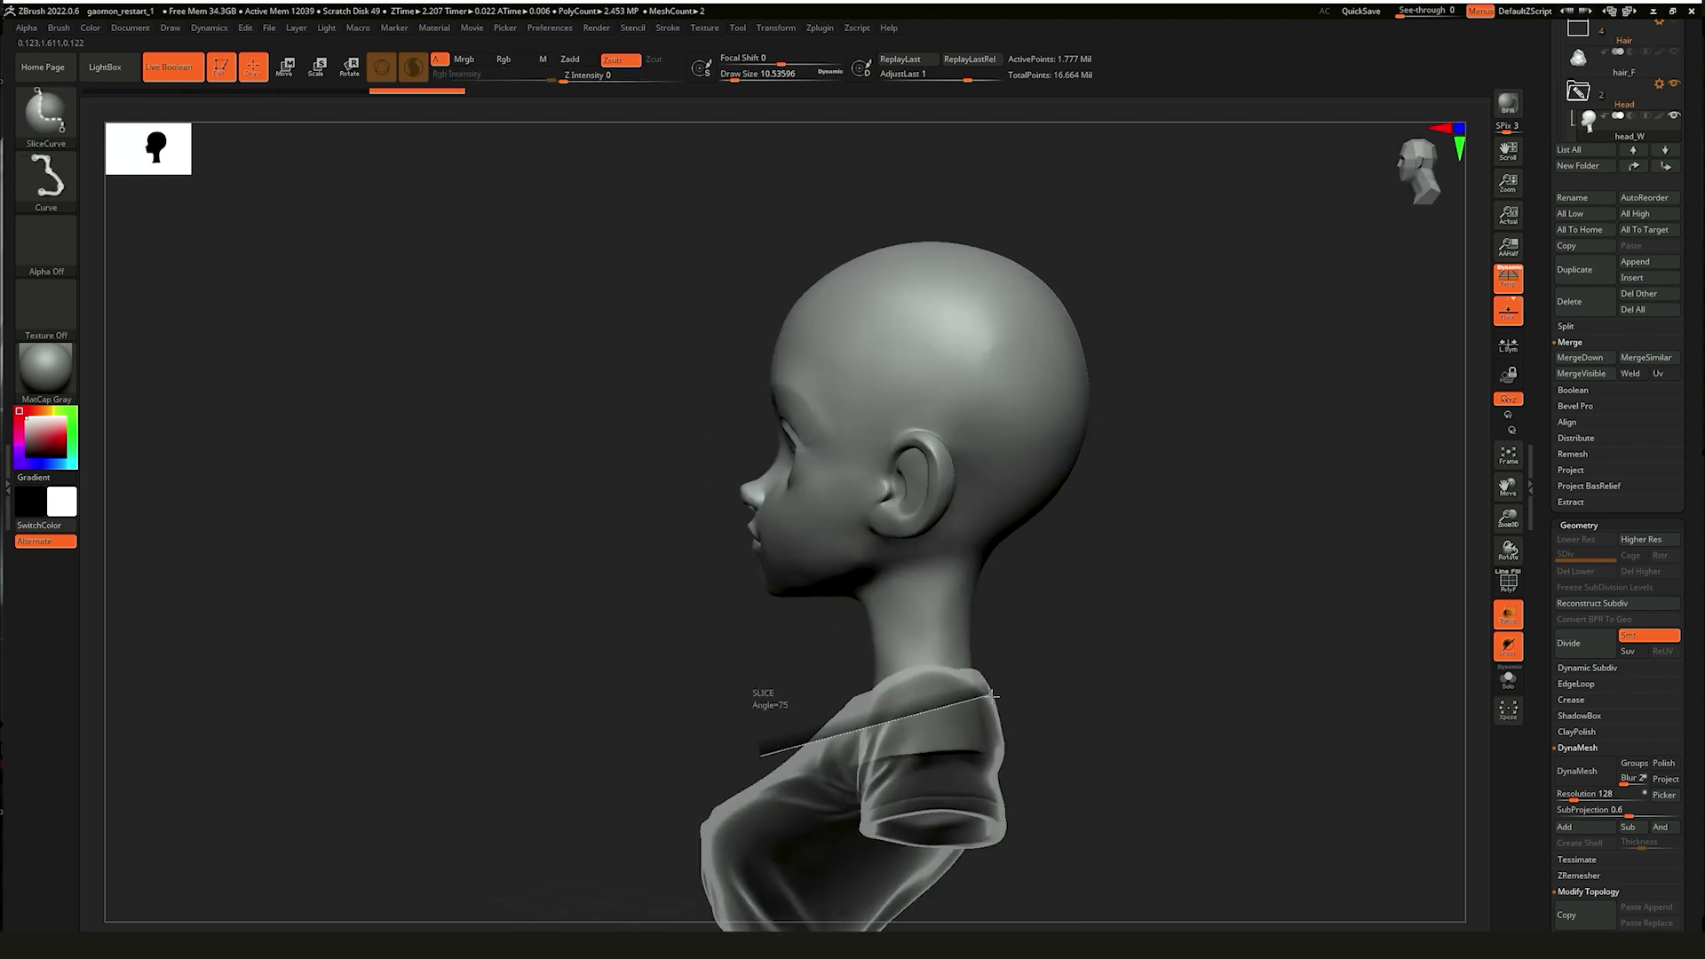
Step: Slice the head's neck along an angled line at the shirt neckline, shift the cut face and inspect its edge
left_click_drag(1292, 737, 1292, 737, "ctrl+shift")
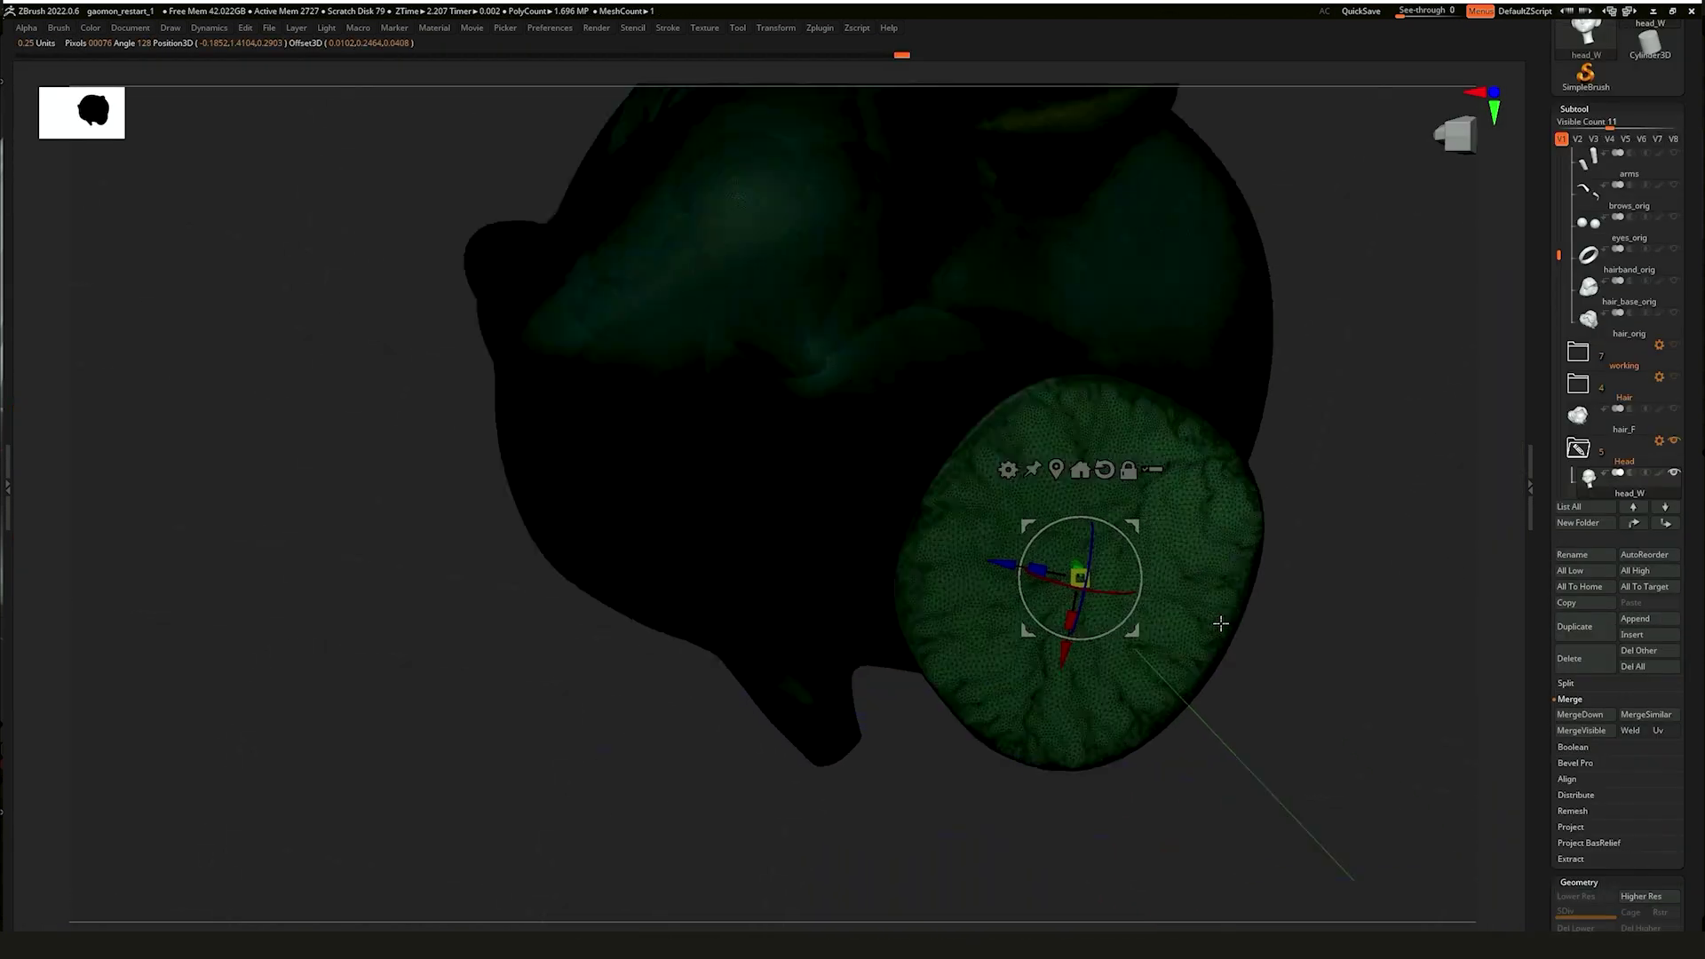
left_click_drag(1085, 510, 1077, 411)
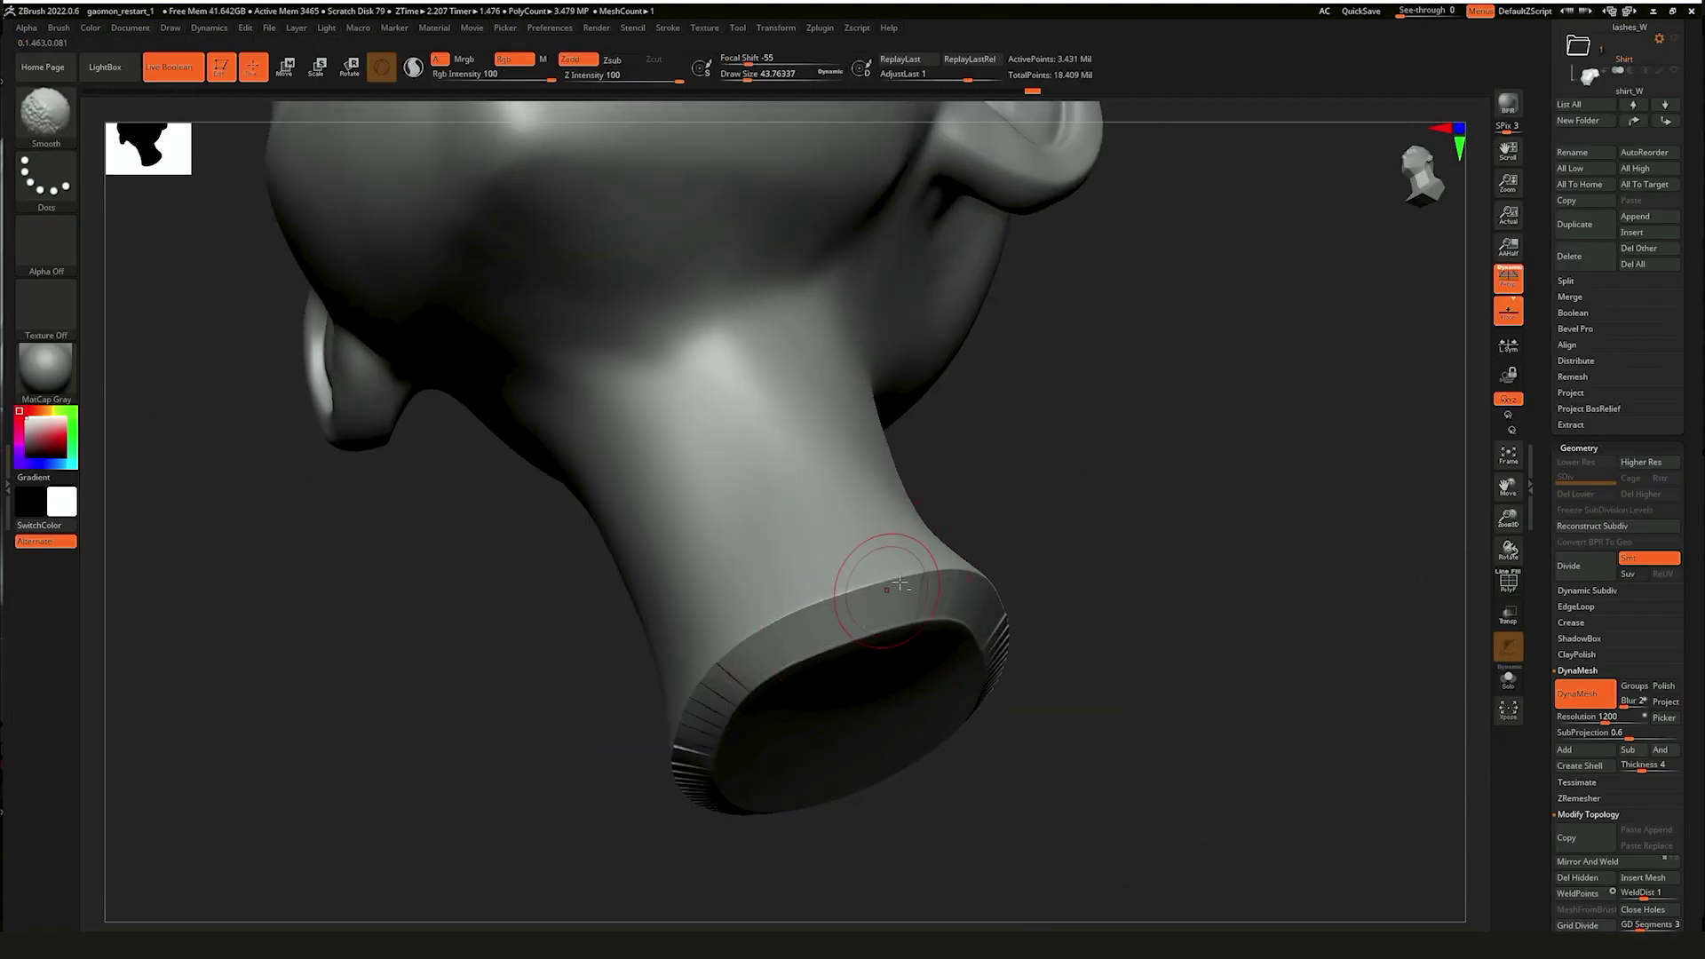
mouse_move(870, 577)
right_mouse_down()
mouse_move(799, 622)
mouse_move(808, 661)
right_mouse_up()
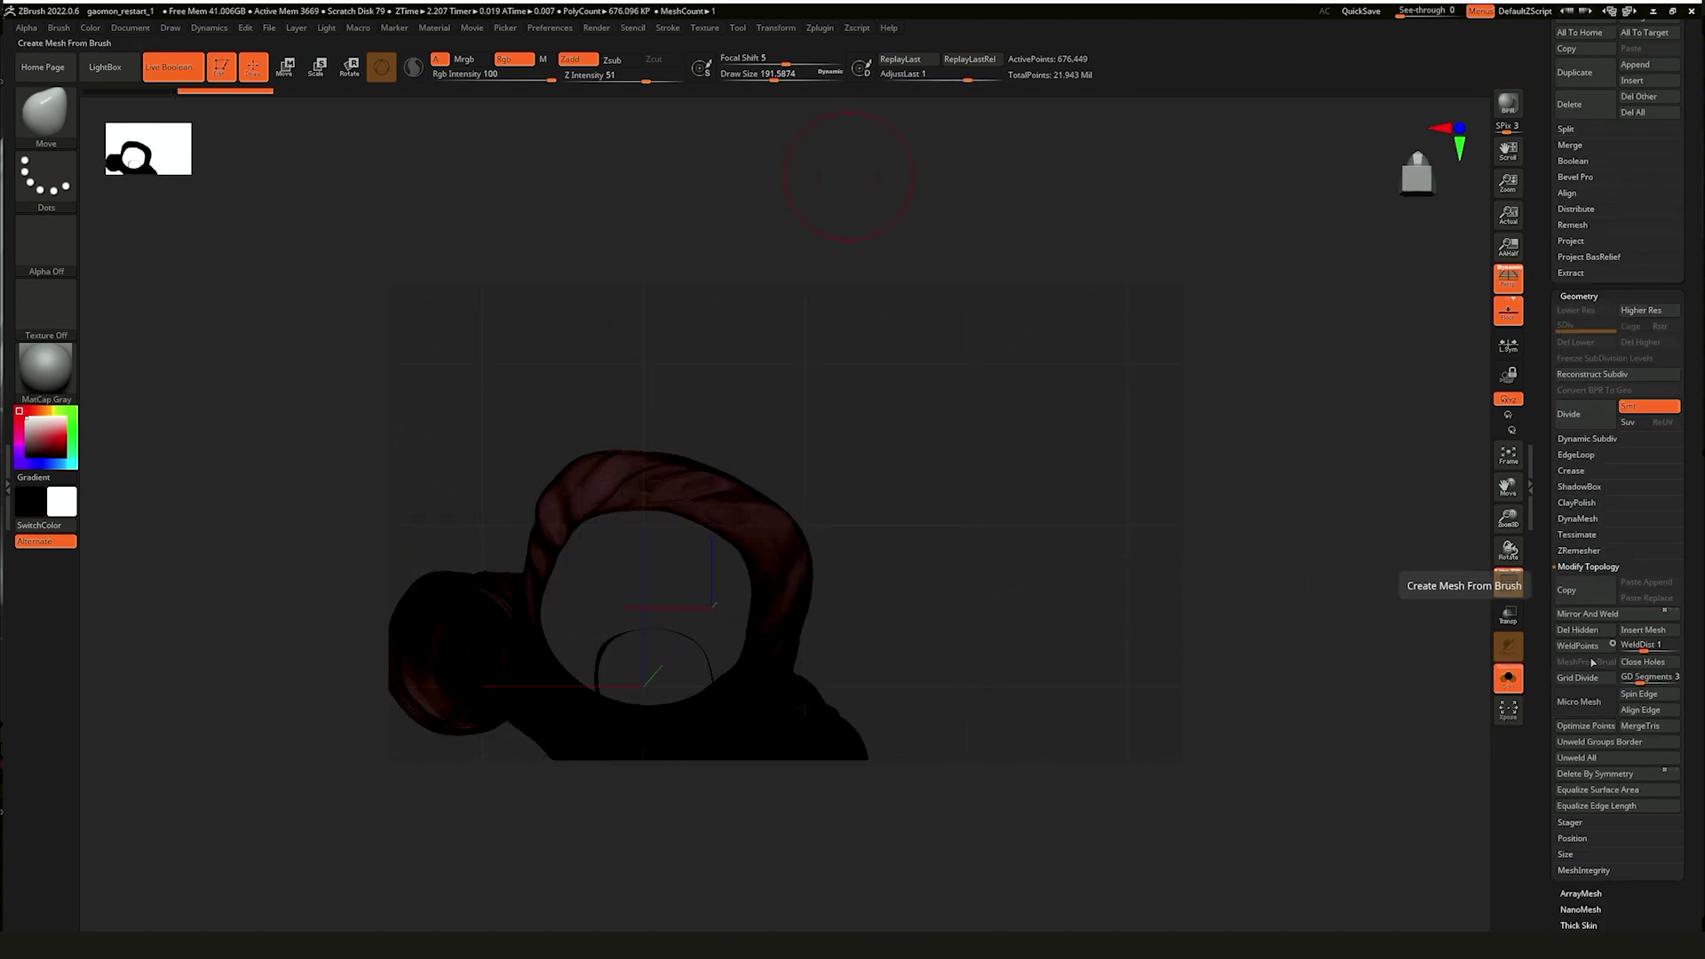
Step: Select base_2_orig1, reposition it near the Base folder's subtools and inspect how the shirt sits on the base
left_click(1647, 503)
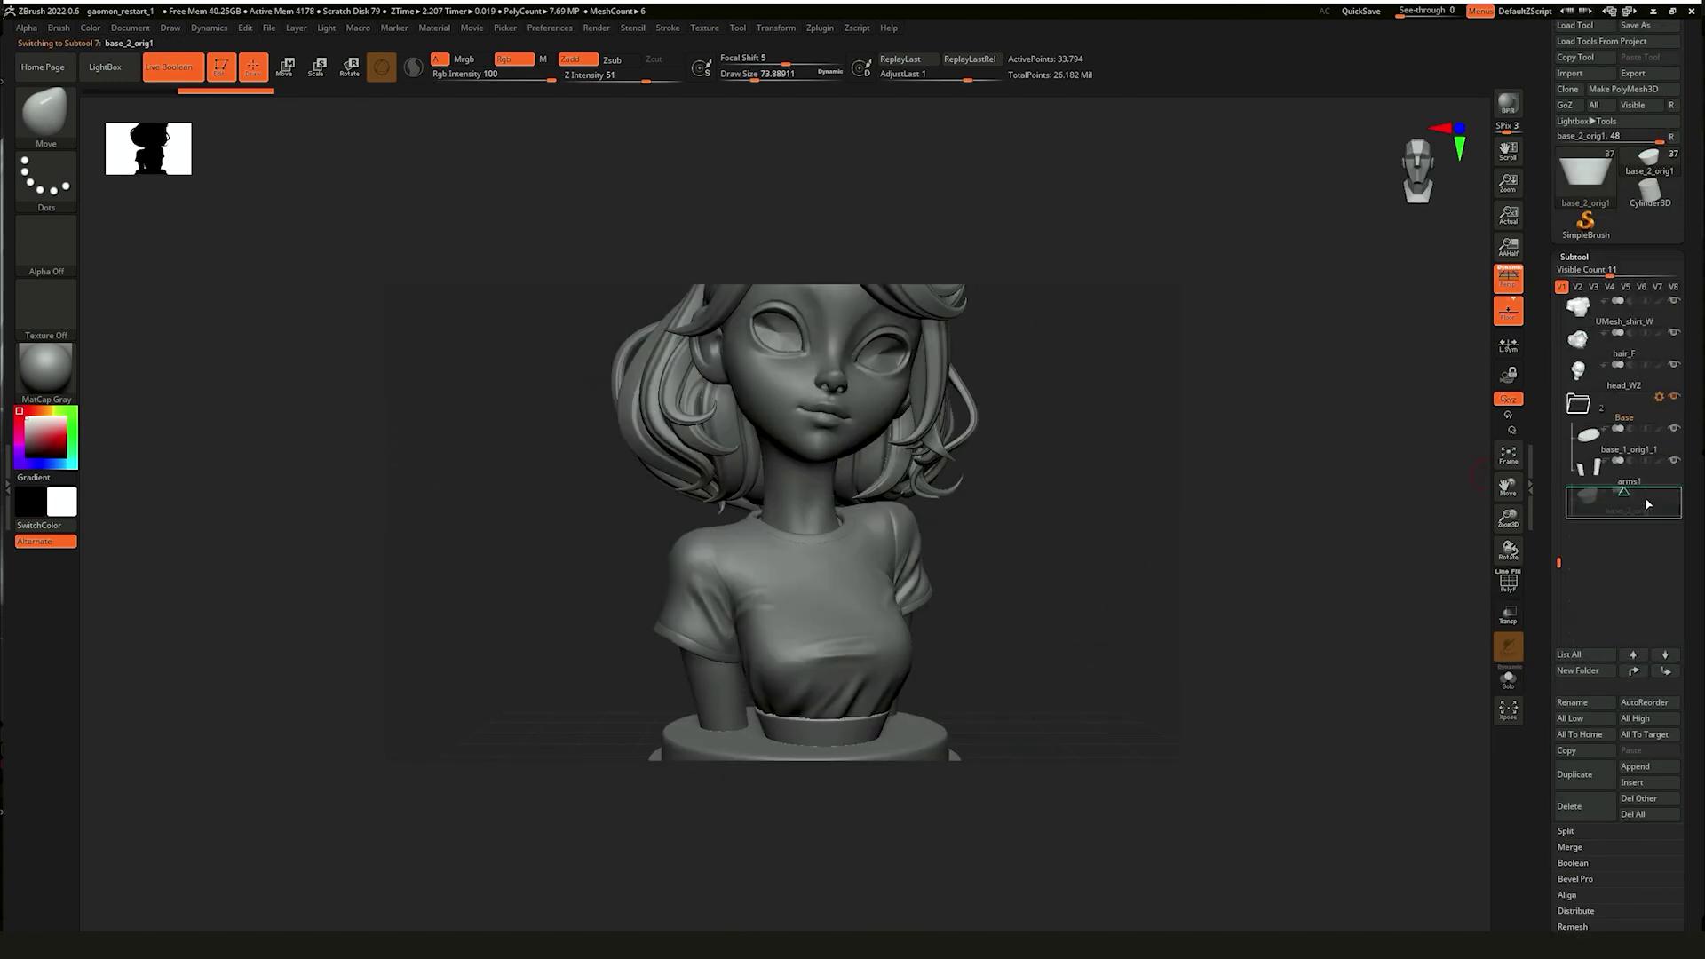
left_click_drag(1647, 504, 1642, 506)
left_click_drag(1172, 461, 1048, 586)
left_click(1629, 568)
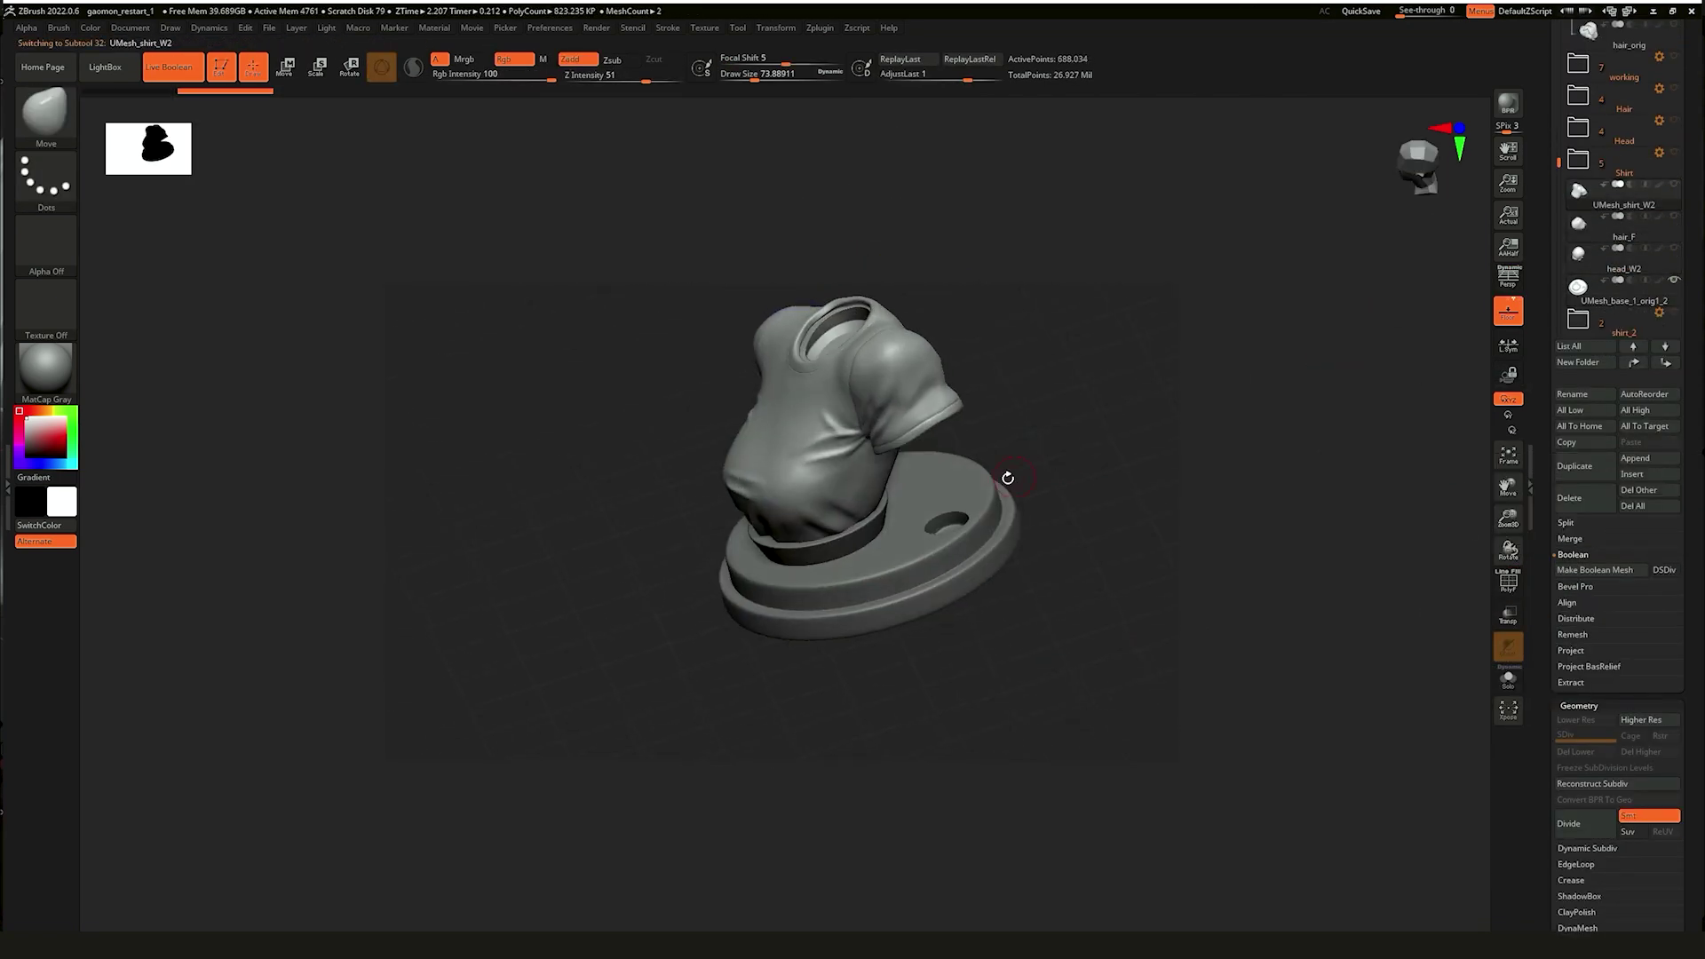
left_click_drag(1007, 478, 1377, 312)
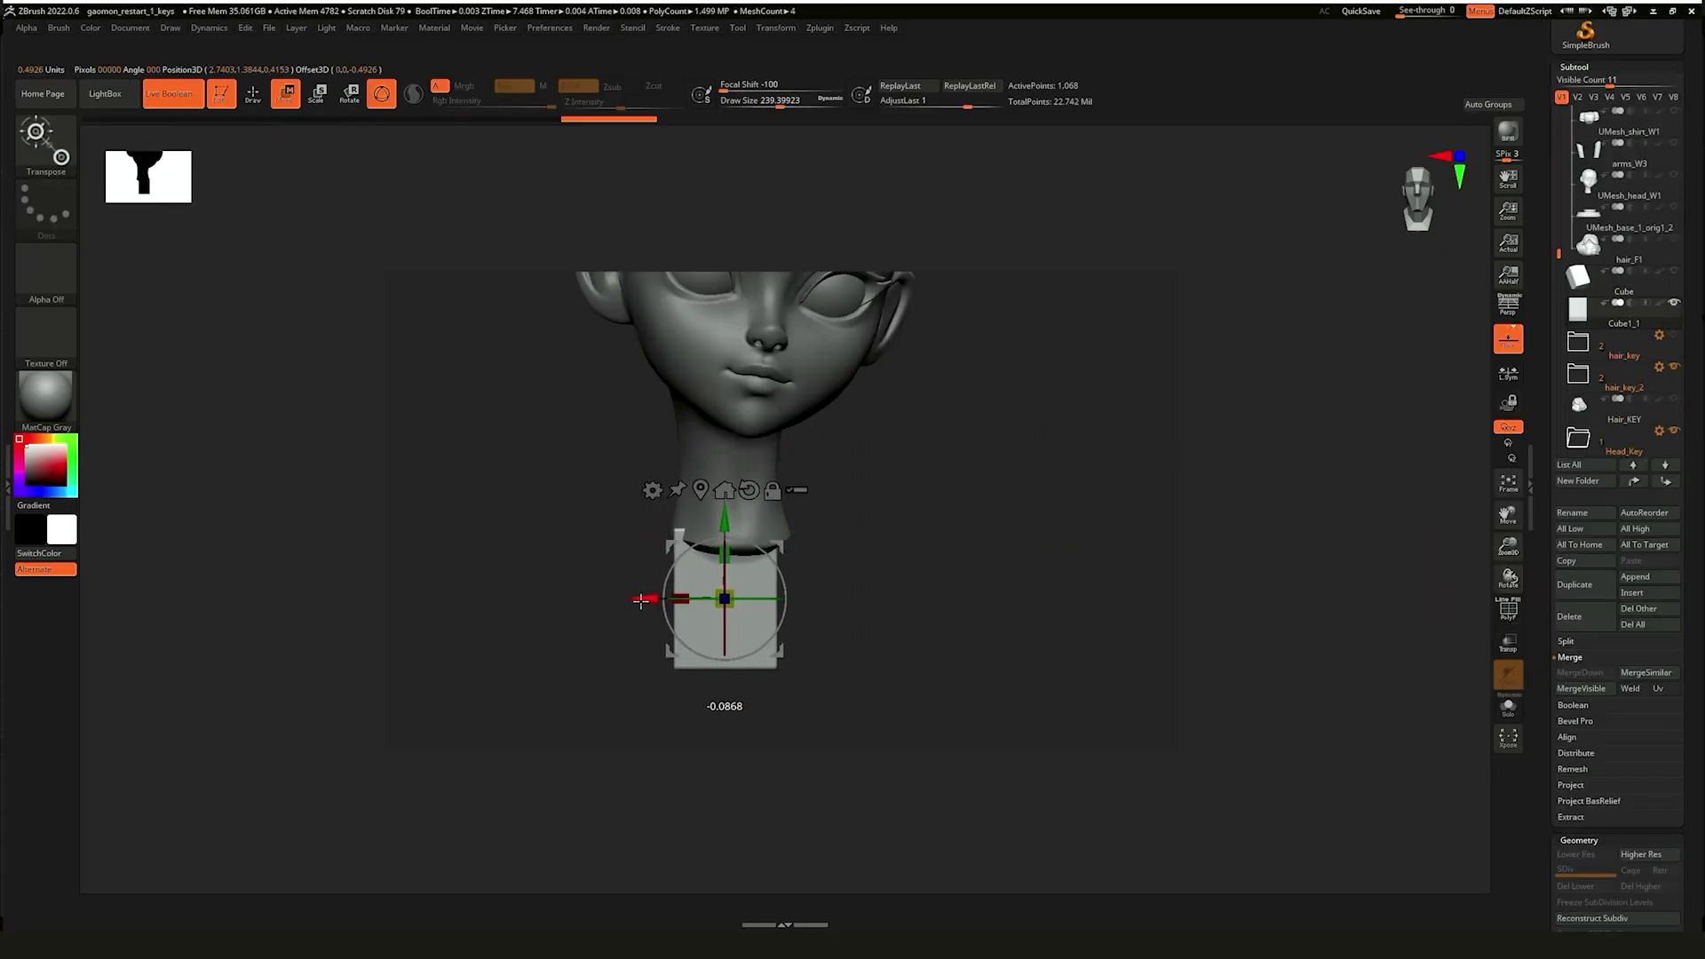
Step: Position the key cube under the neck, then fit the Cube1_1 key inside the shirt's underside
left_click_drag(641, 601, 852, 551)
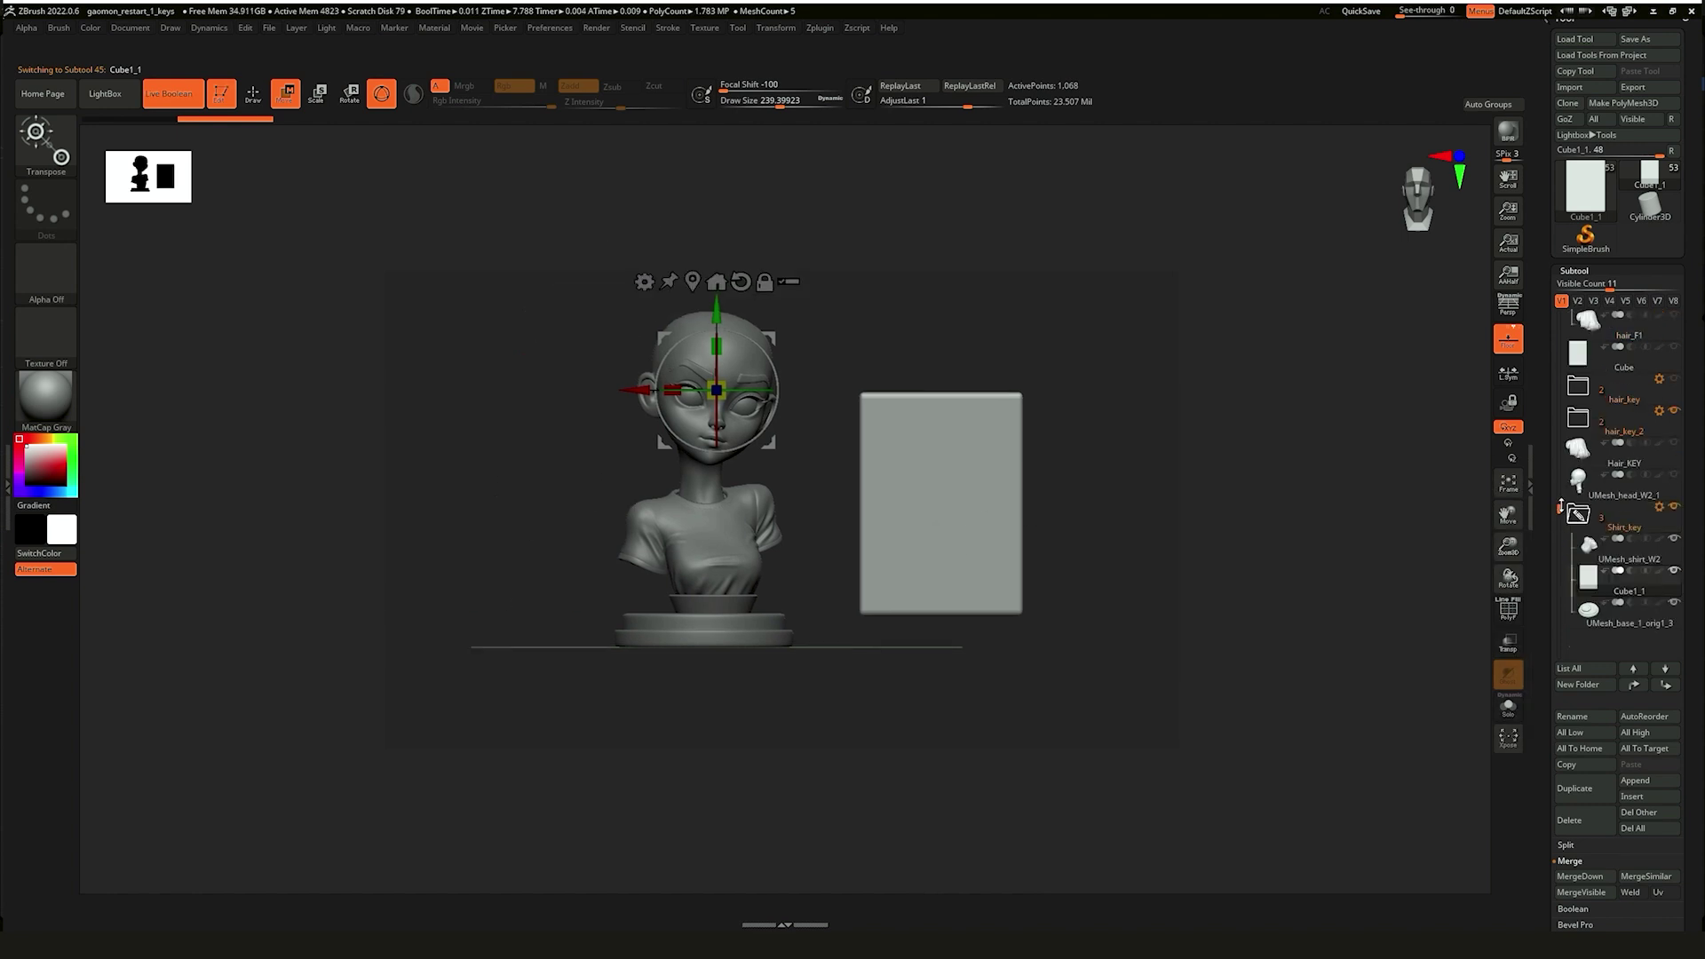
left_click_drag(804, 622, 861, 568)
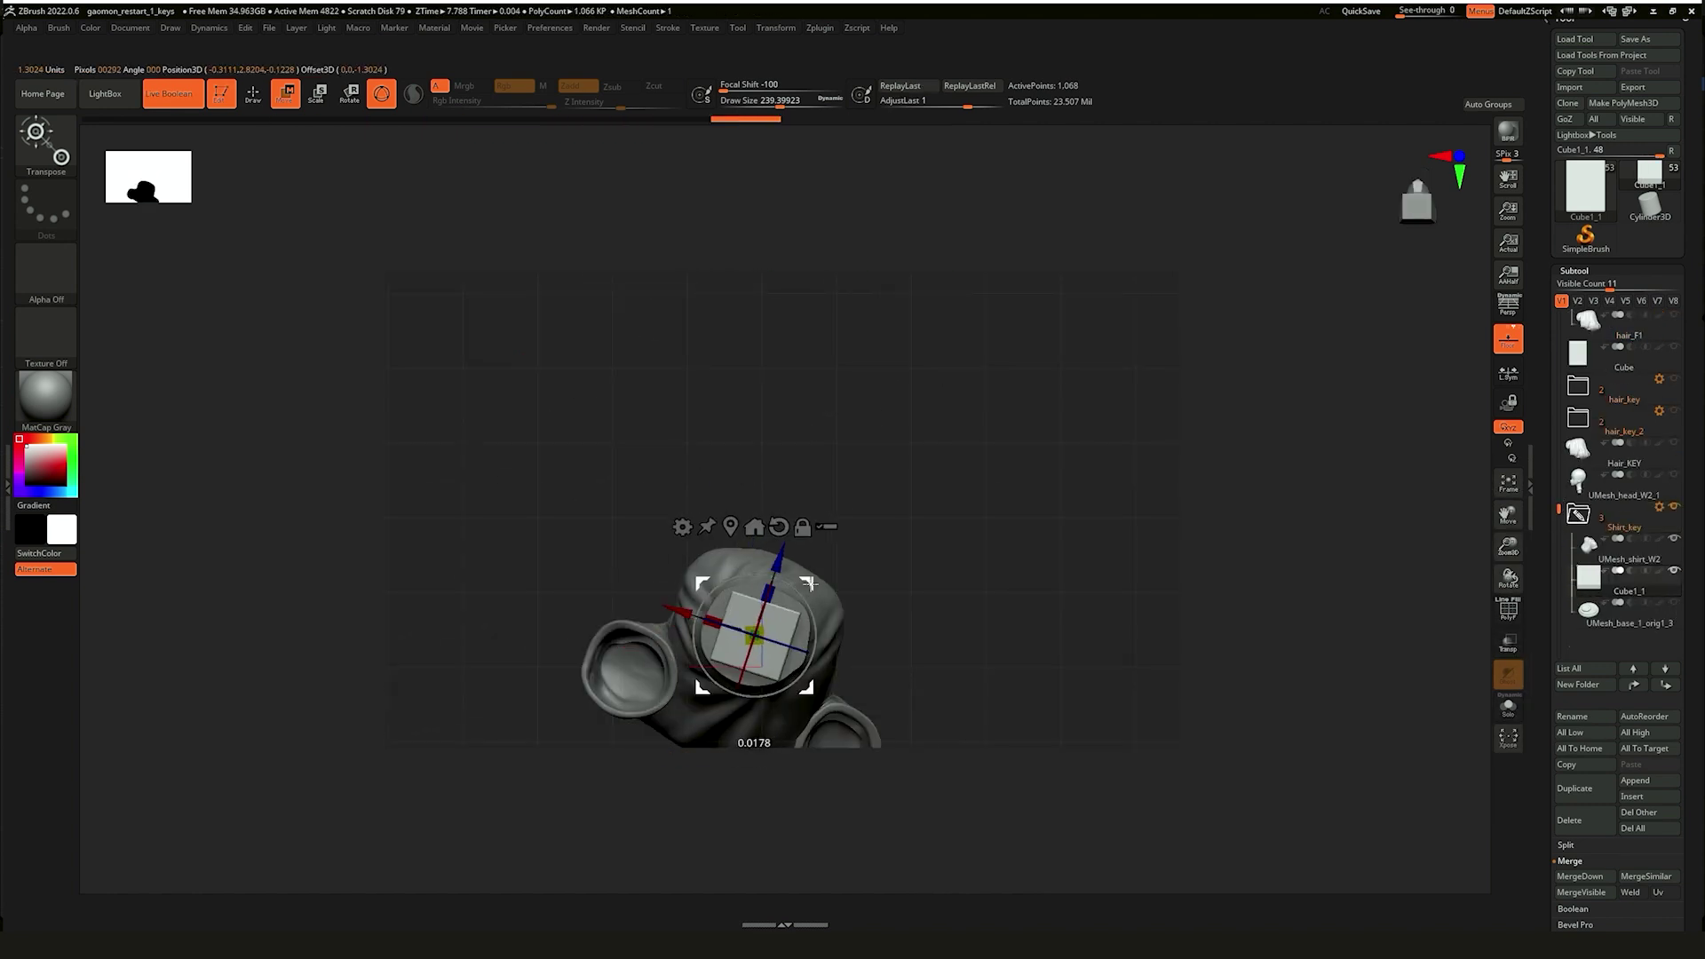
left_click_drag(834, 682, 868, 711)
left_click(1508, 643)
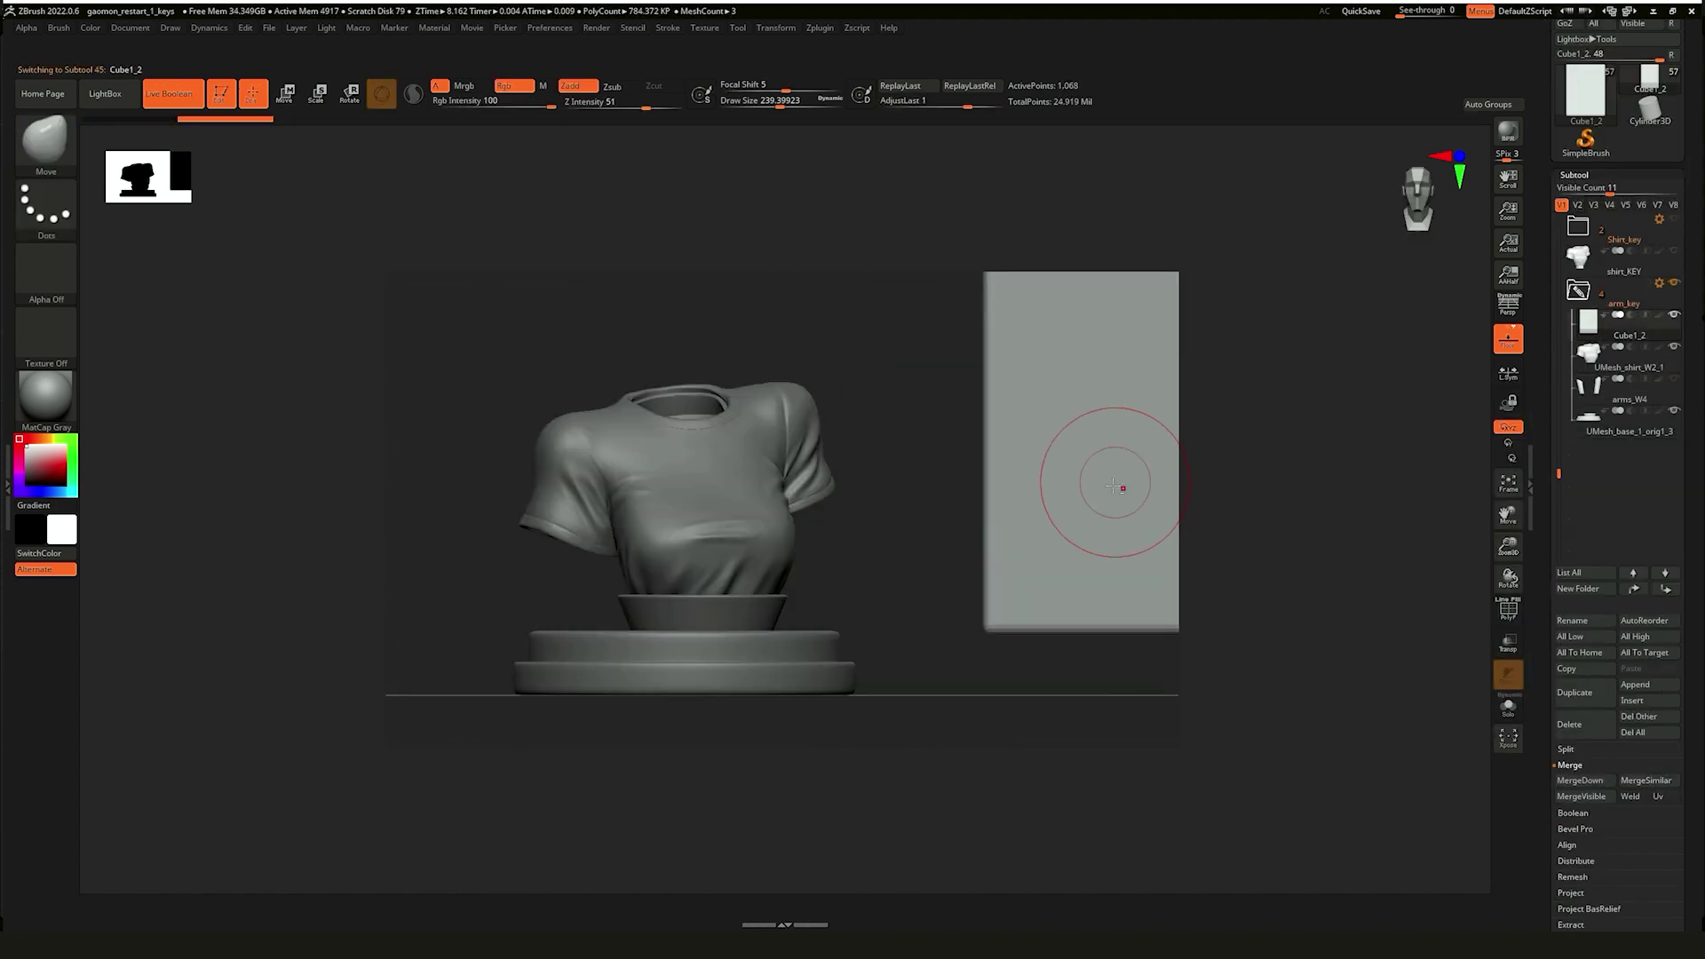
Step: Move the Cube1_2 key onto the end of one arm and duplicate it for the other arm
key("w")
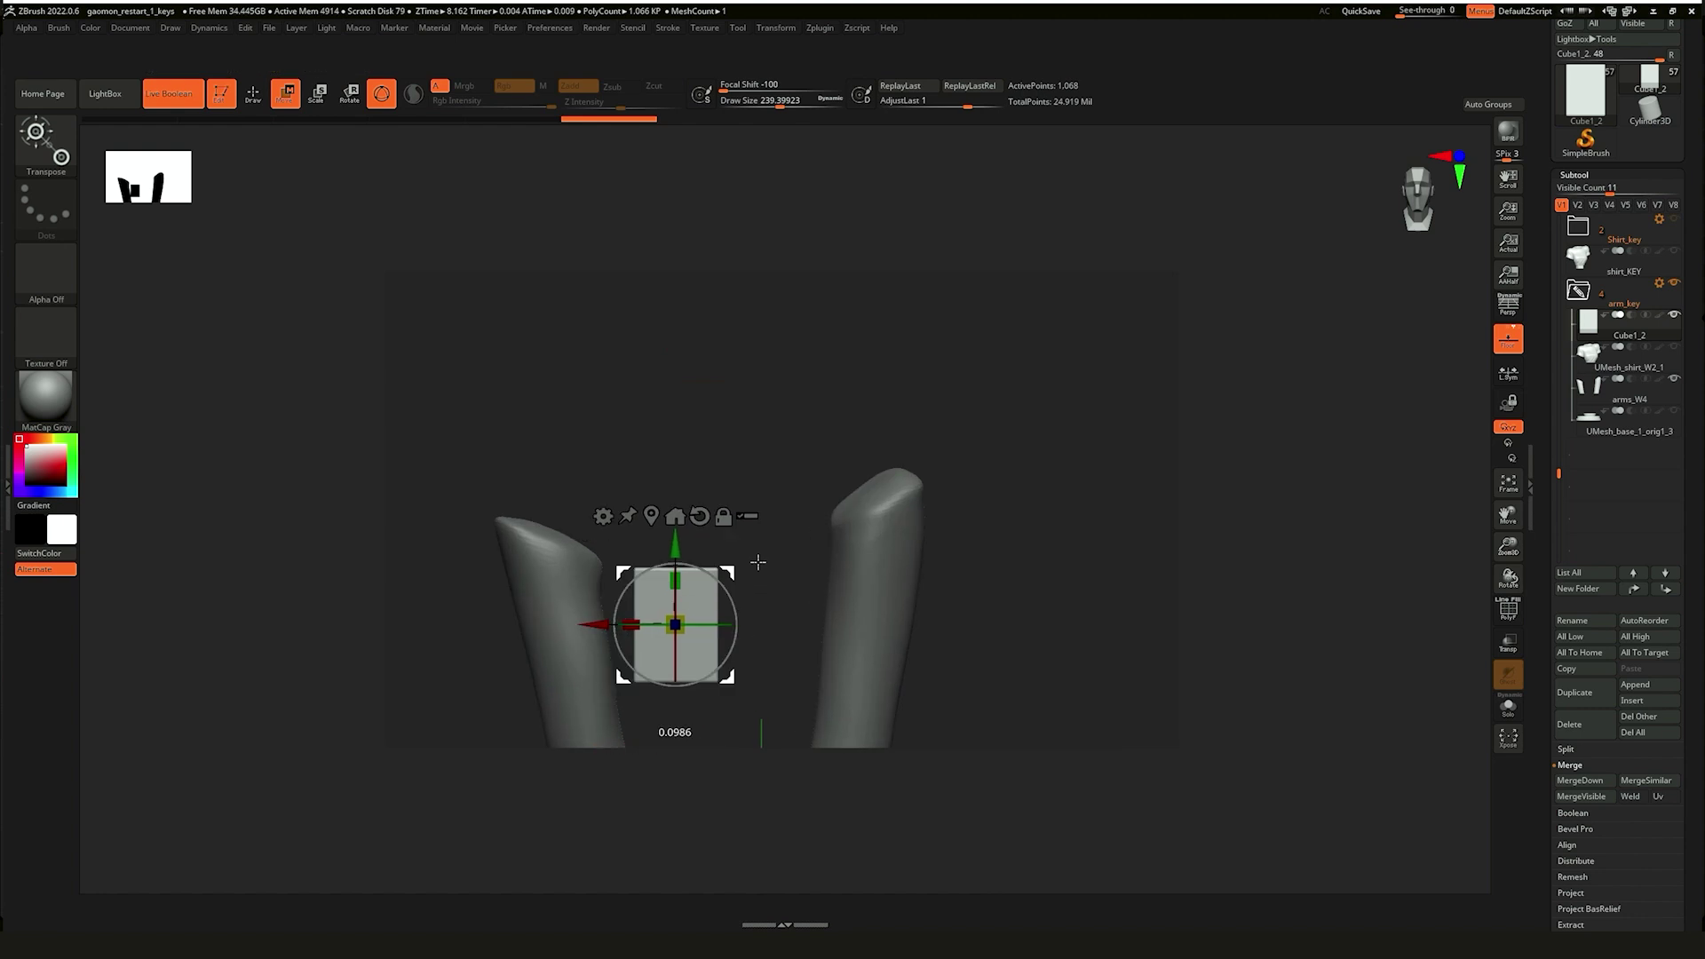
left_click_drag(757, 561, 909, 522, "shift")
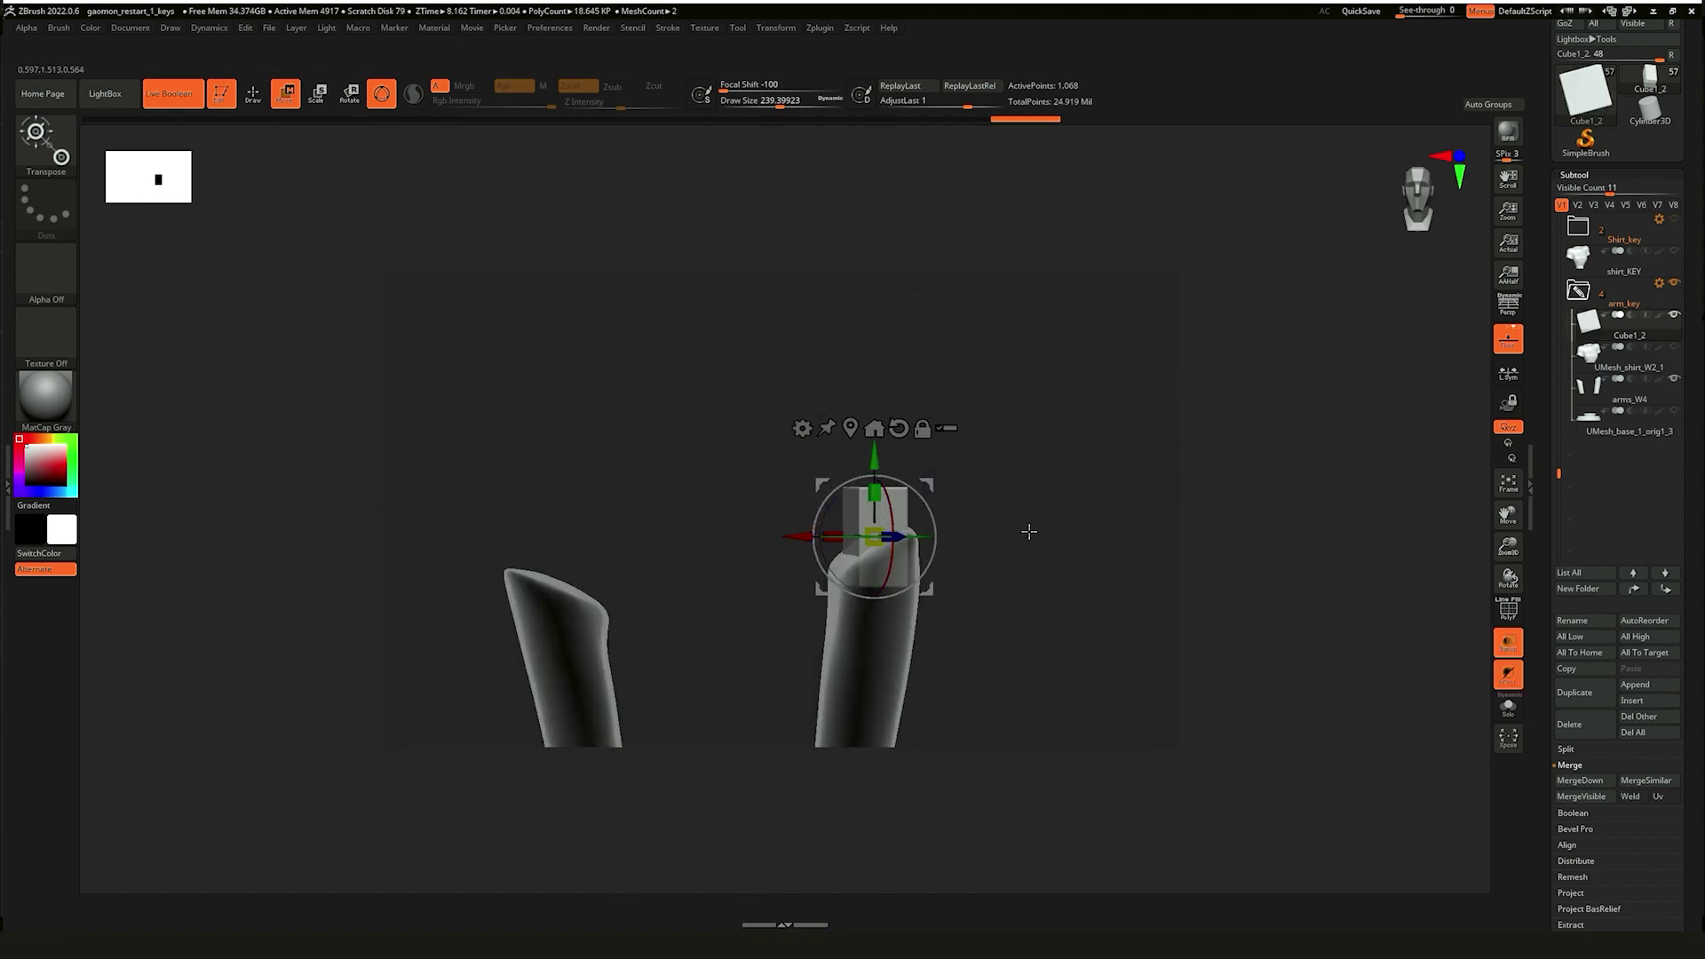
key("ctrl+shift+d")
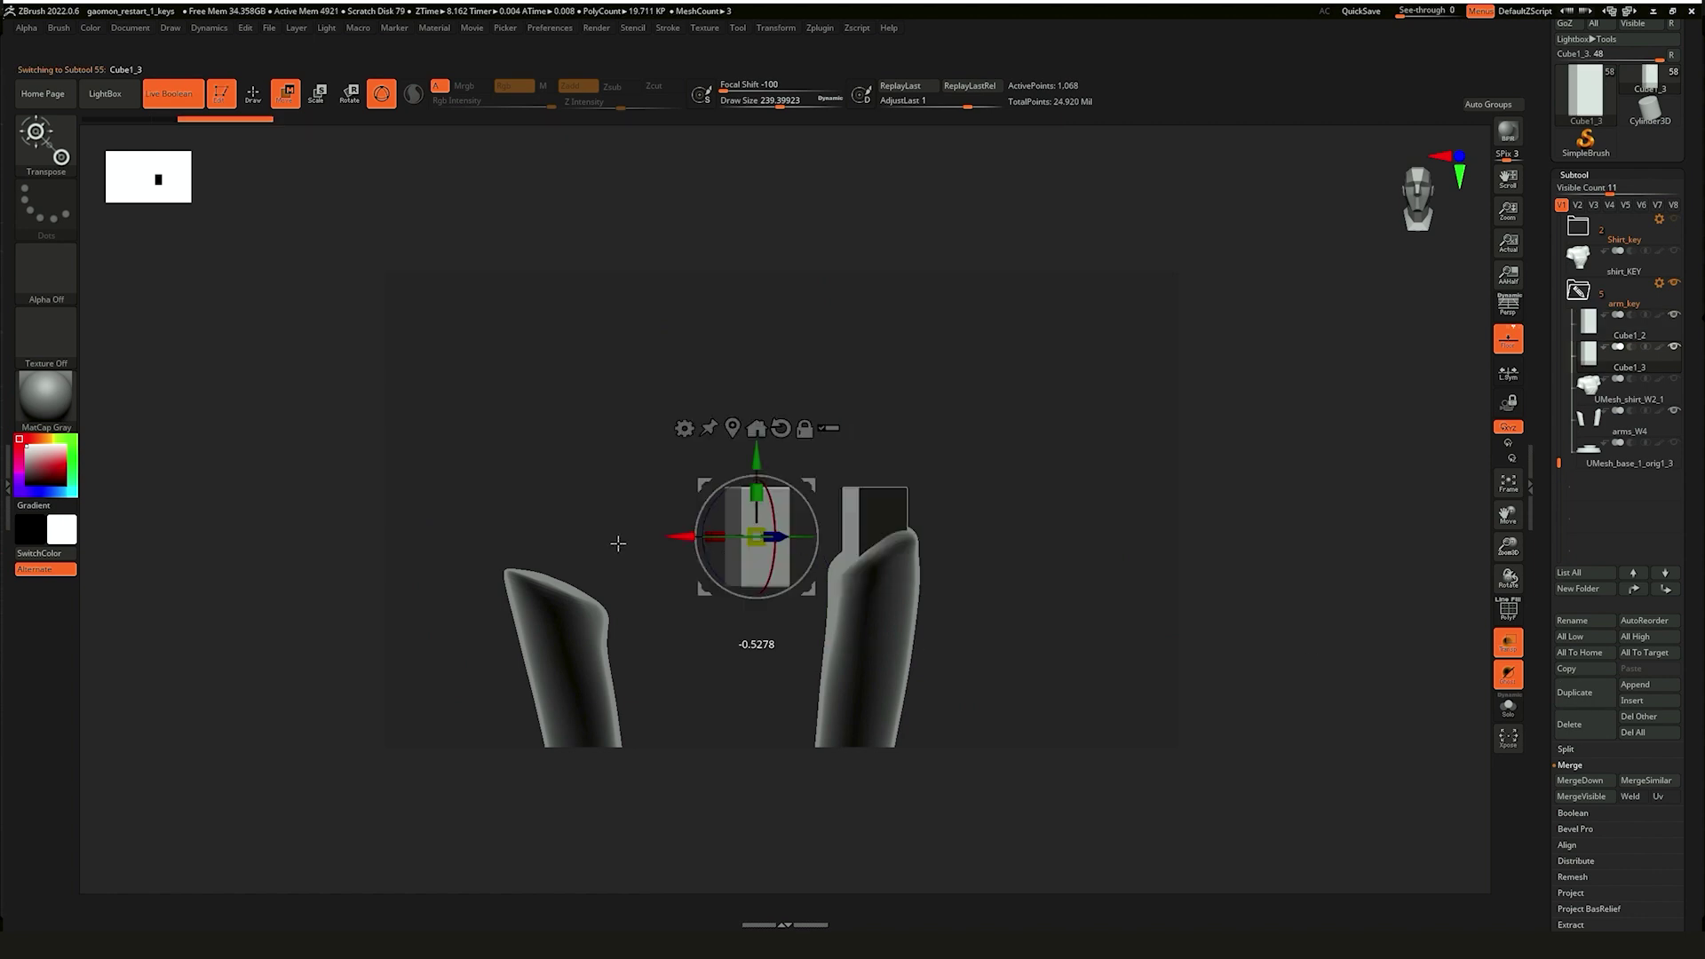